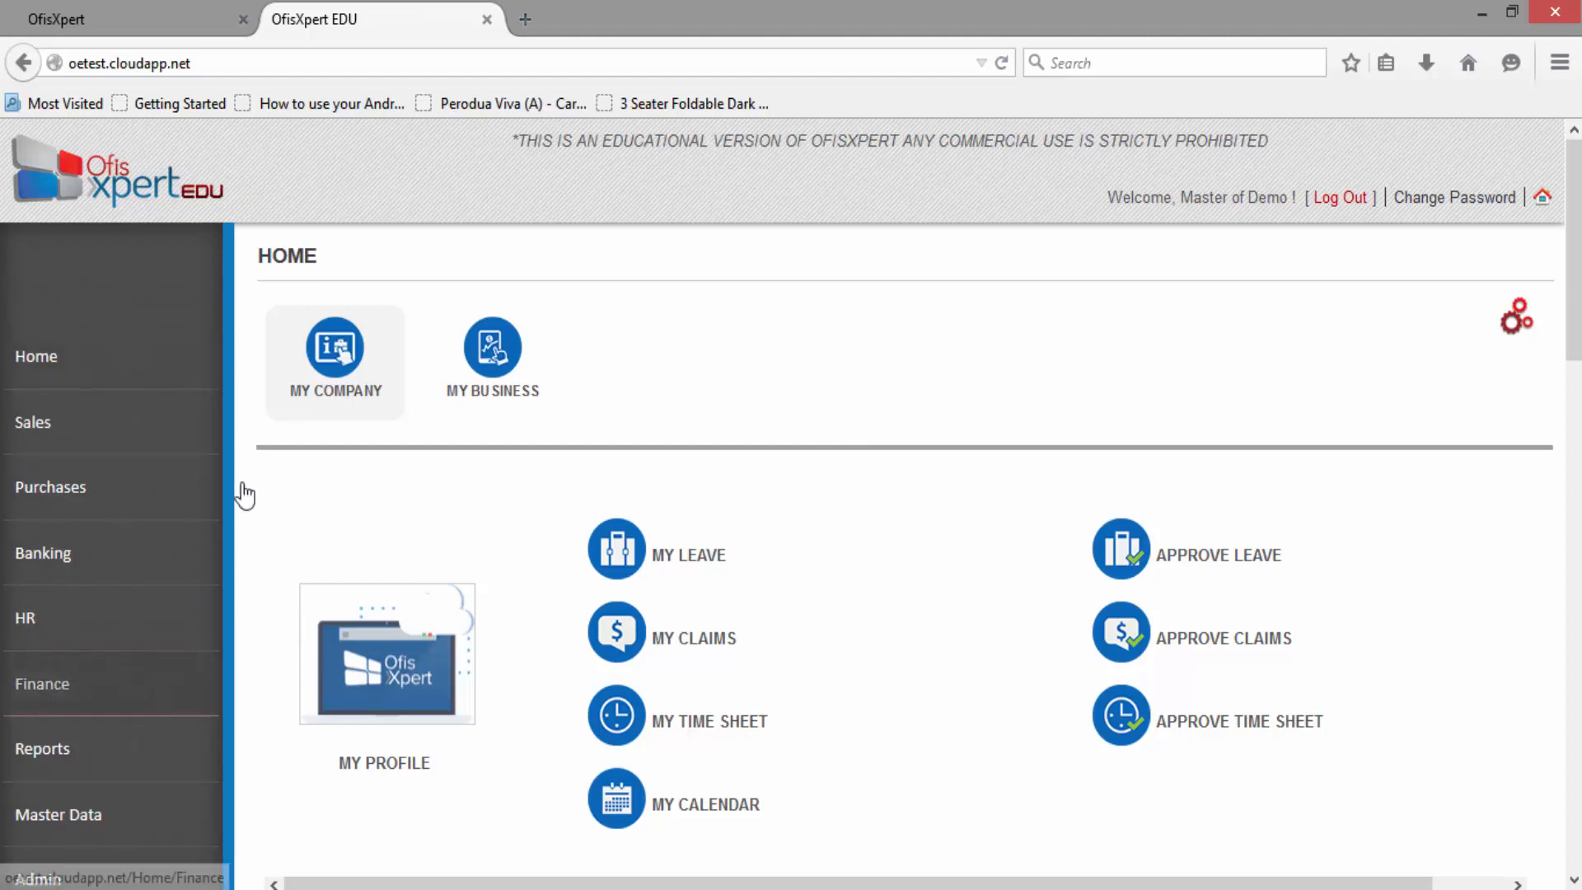
Step: Open the item list in the master data section
scroll(971, 632, down, 8)
scroll(971, 632, up, 8)
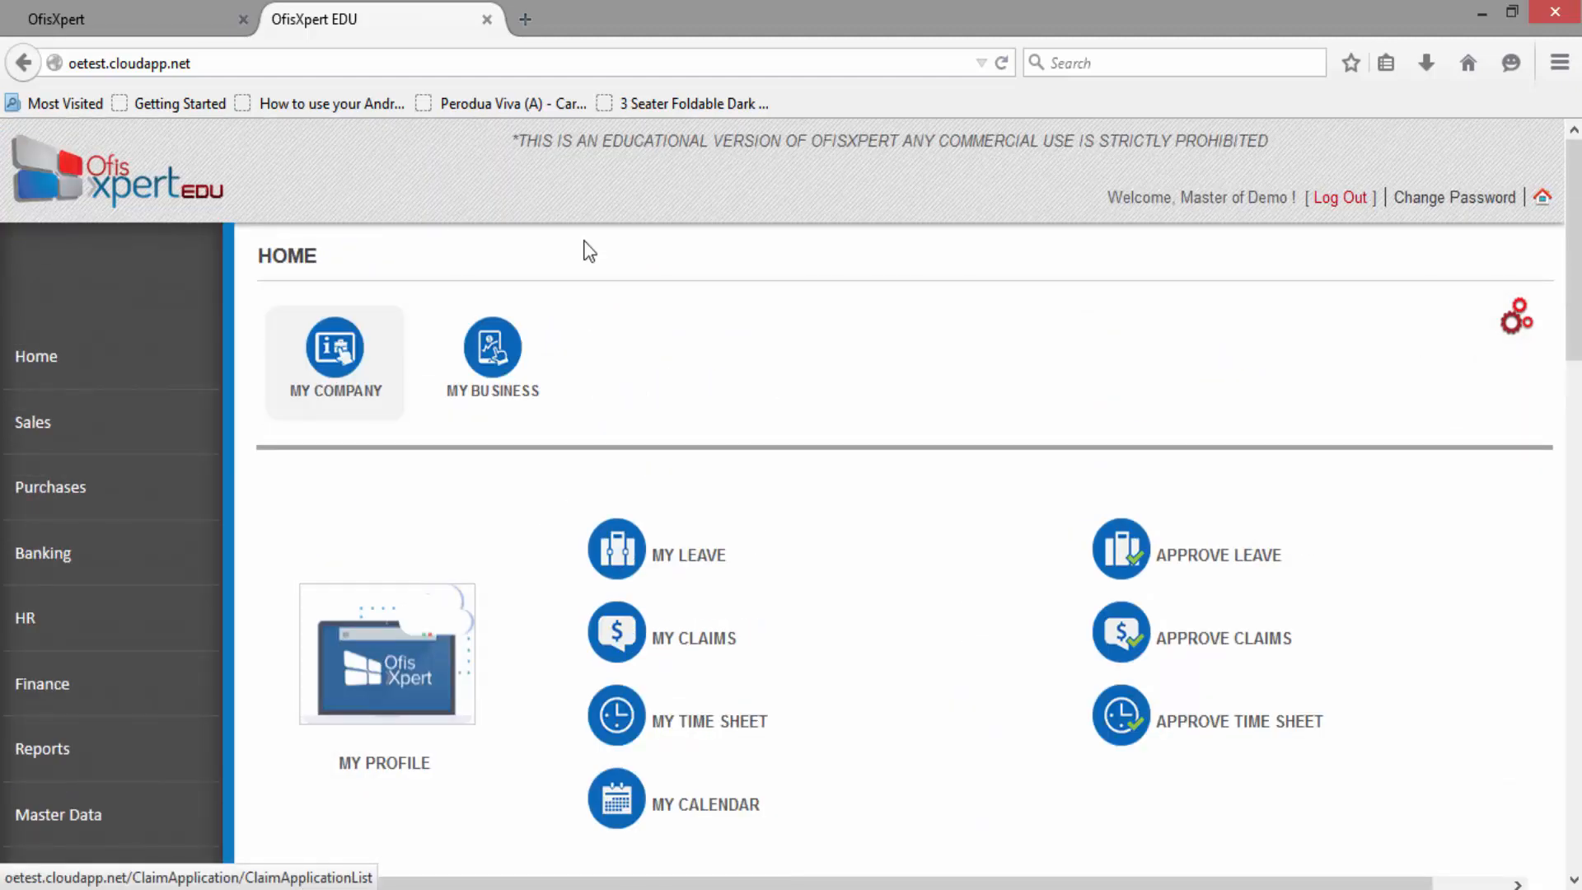
scroll(176, 597, down, 3)
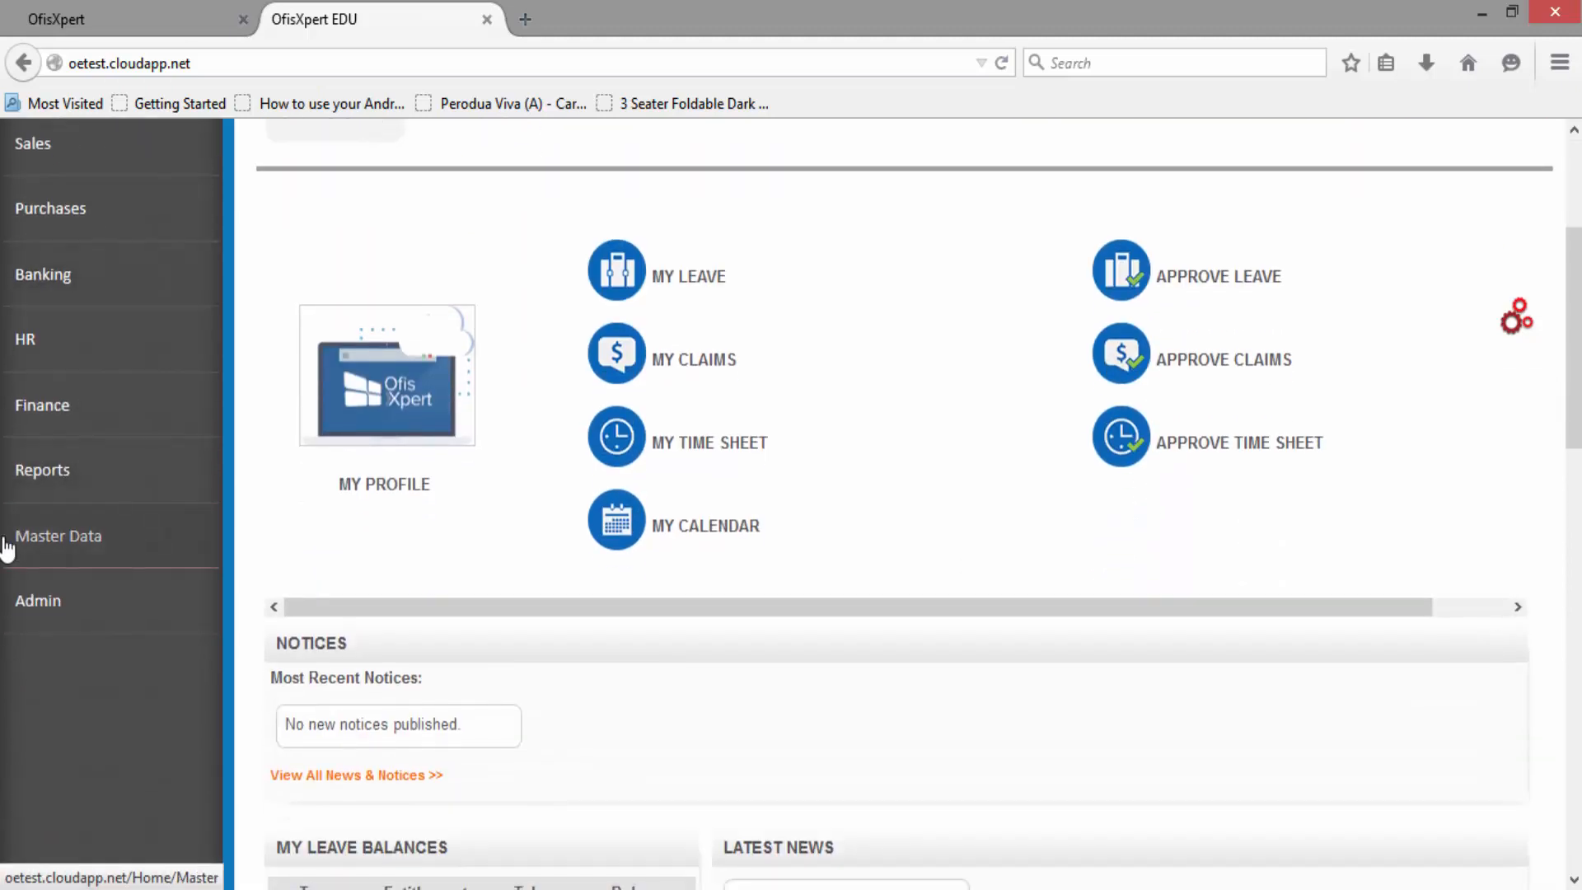
click(80, 544)
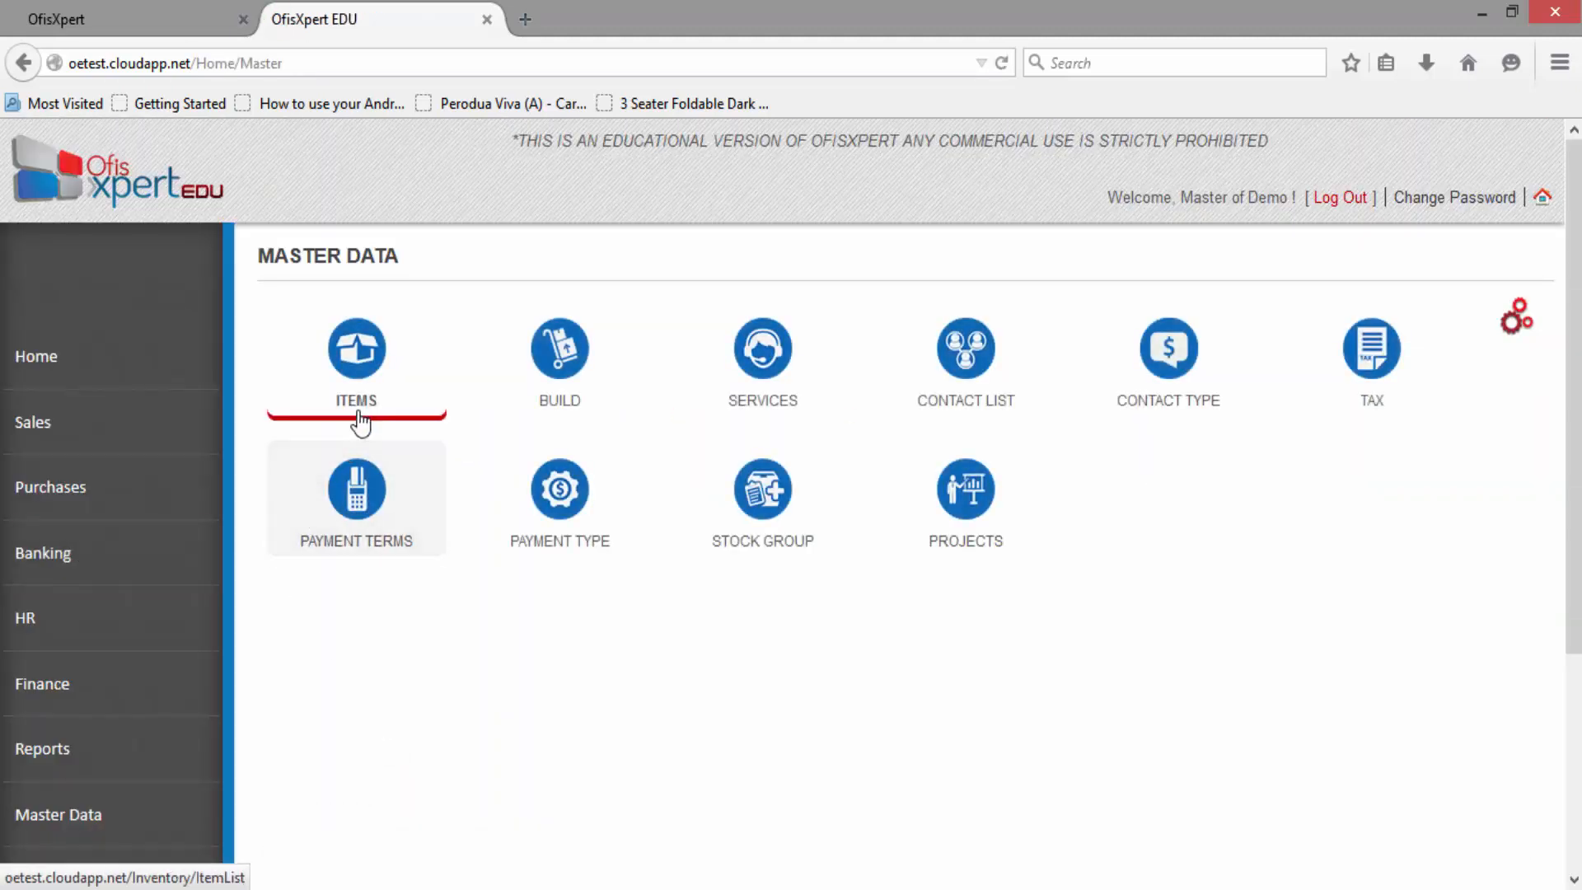
click(369, 342)
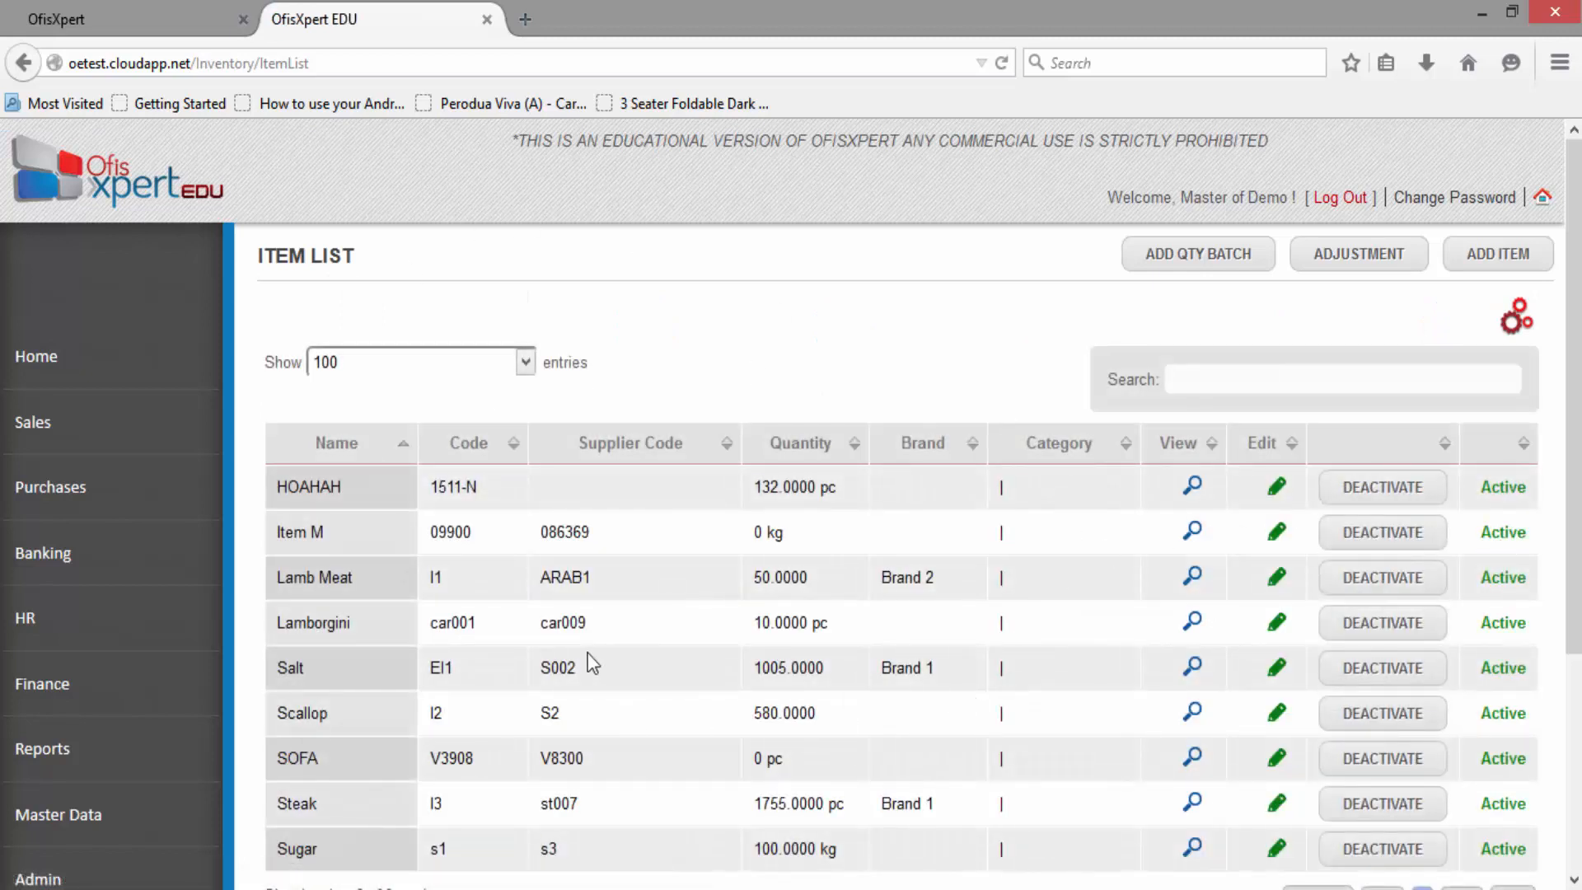
Step: Start adding a new item from the item list and look over its blank details form
scroll(624, 632, down, 1)
scroll(623, 631, down, 3)
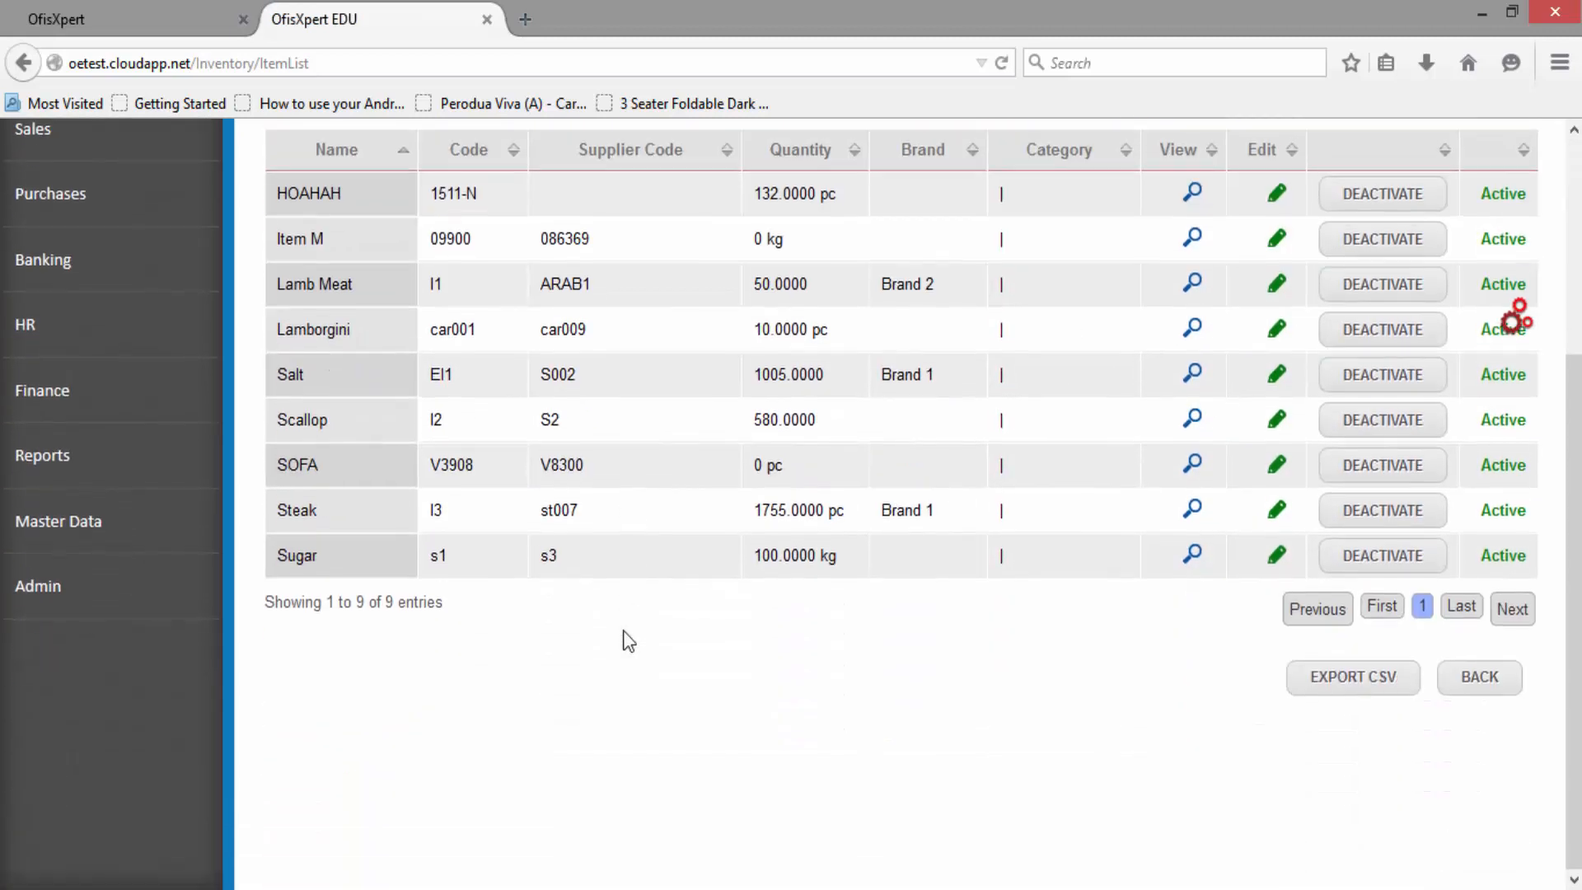
scroll(623, 631, up, 3)
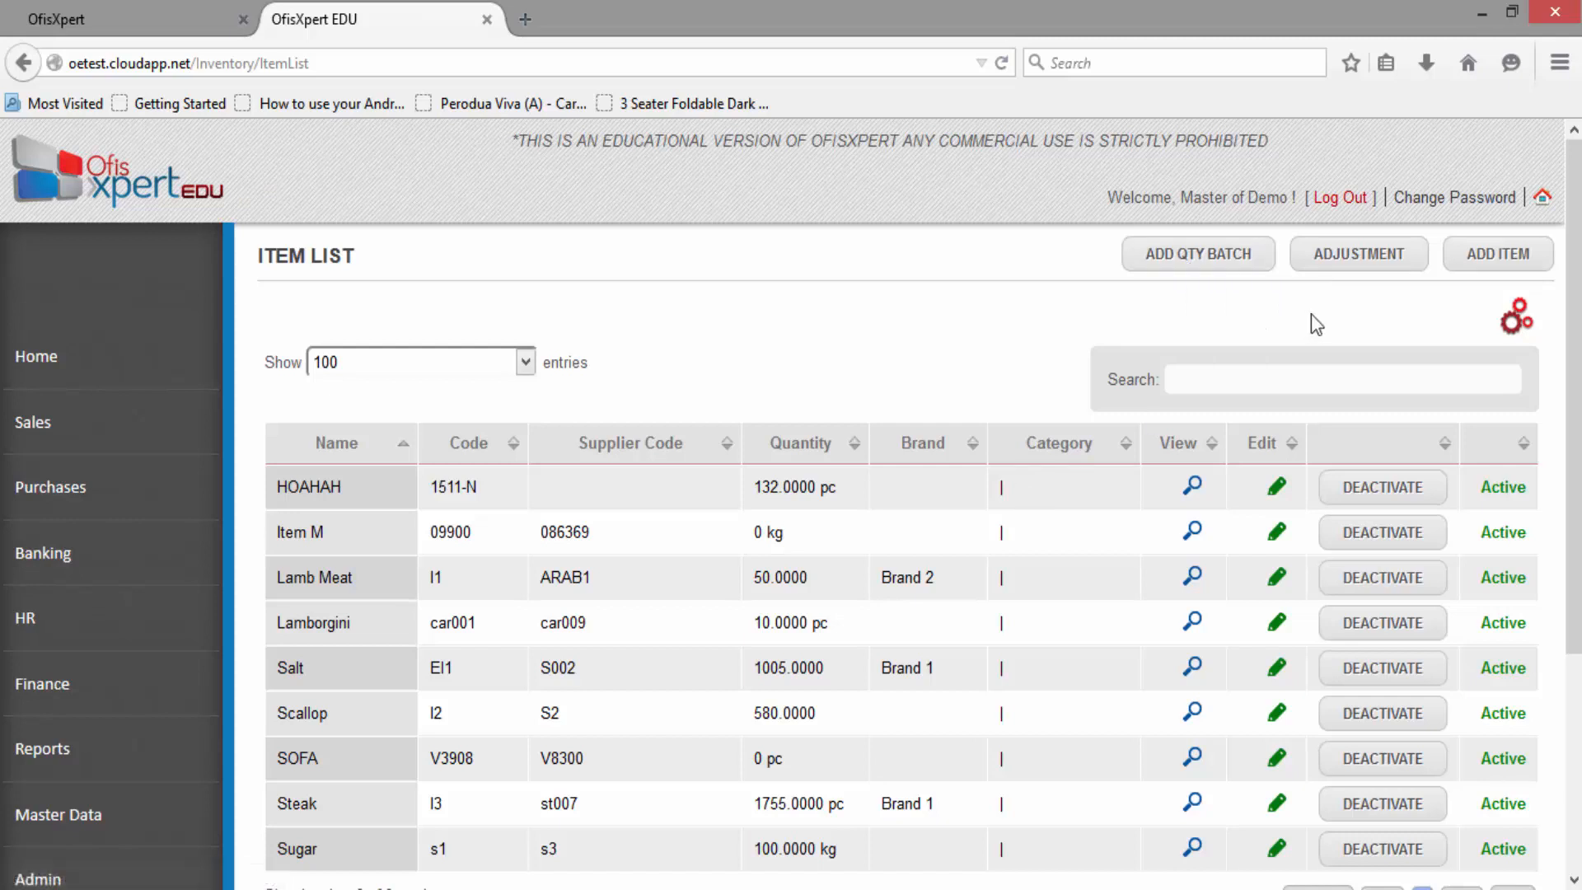
click(1494, 255)
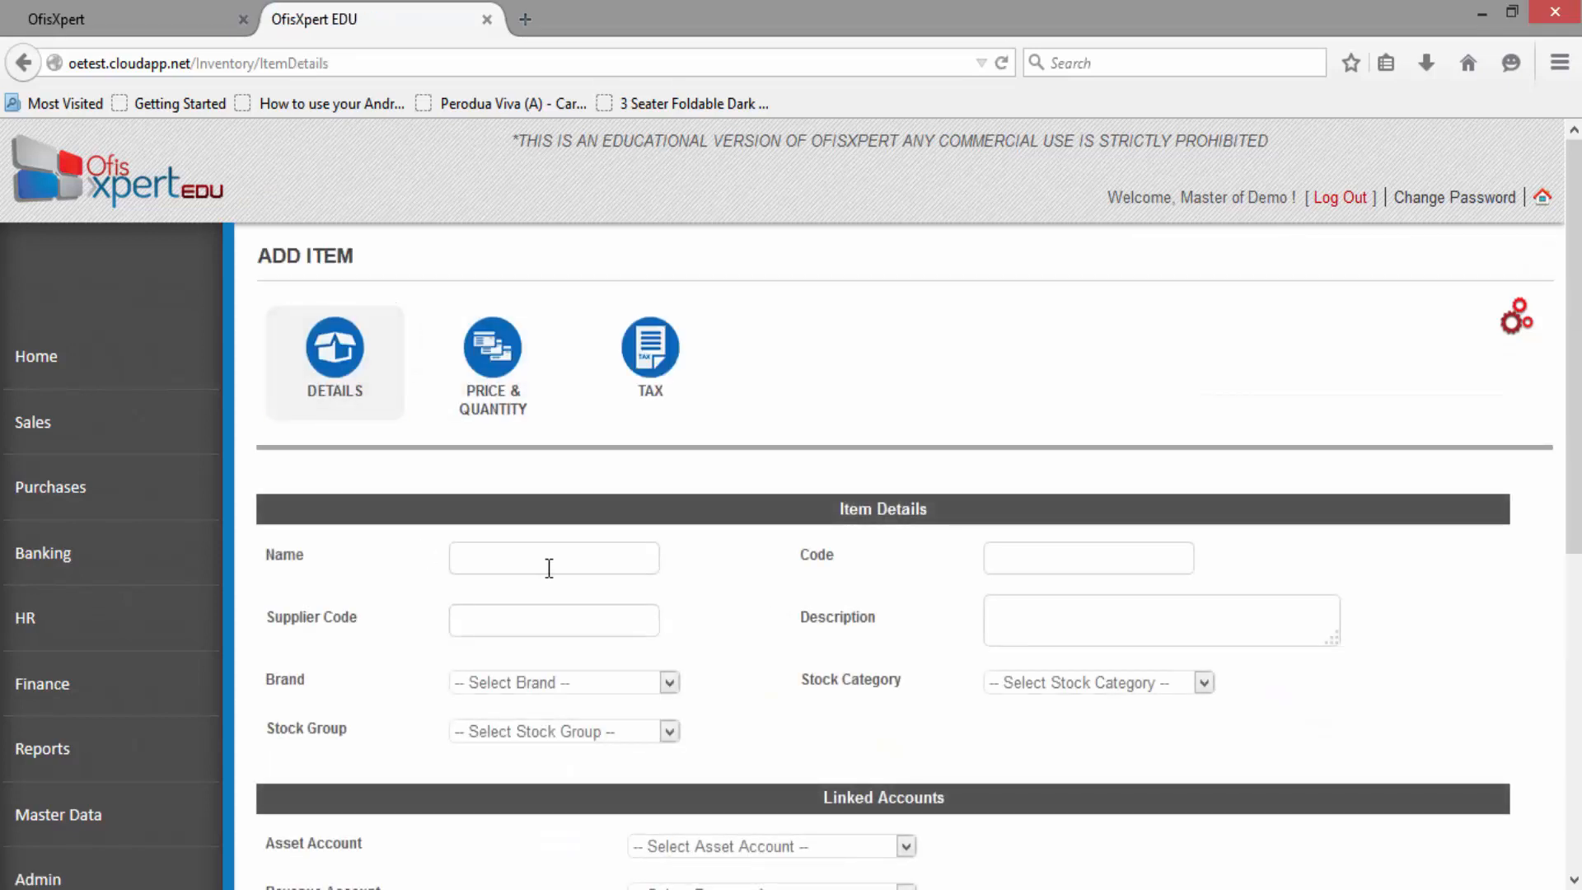
scroll(549, 569, down, 5)
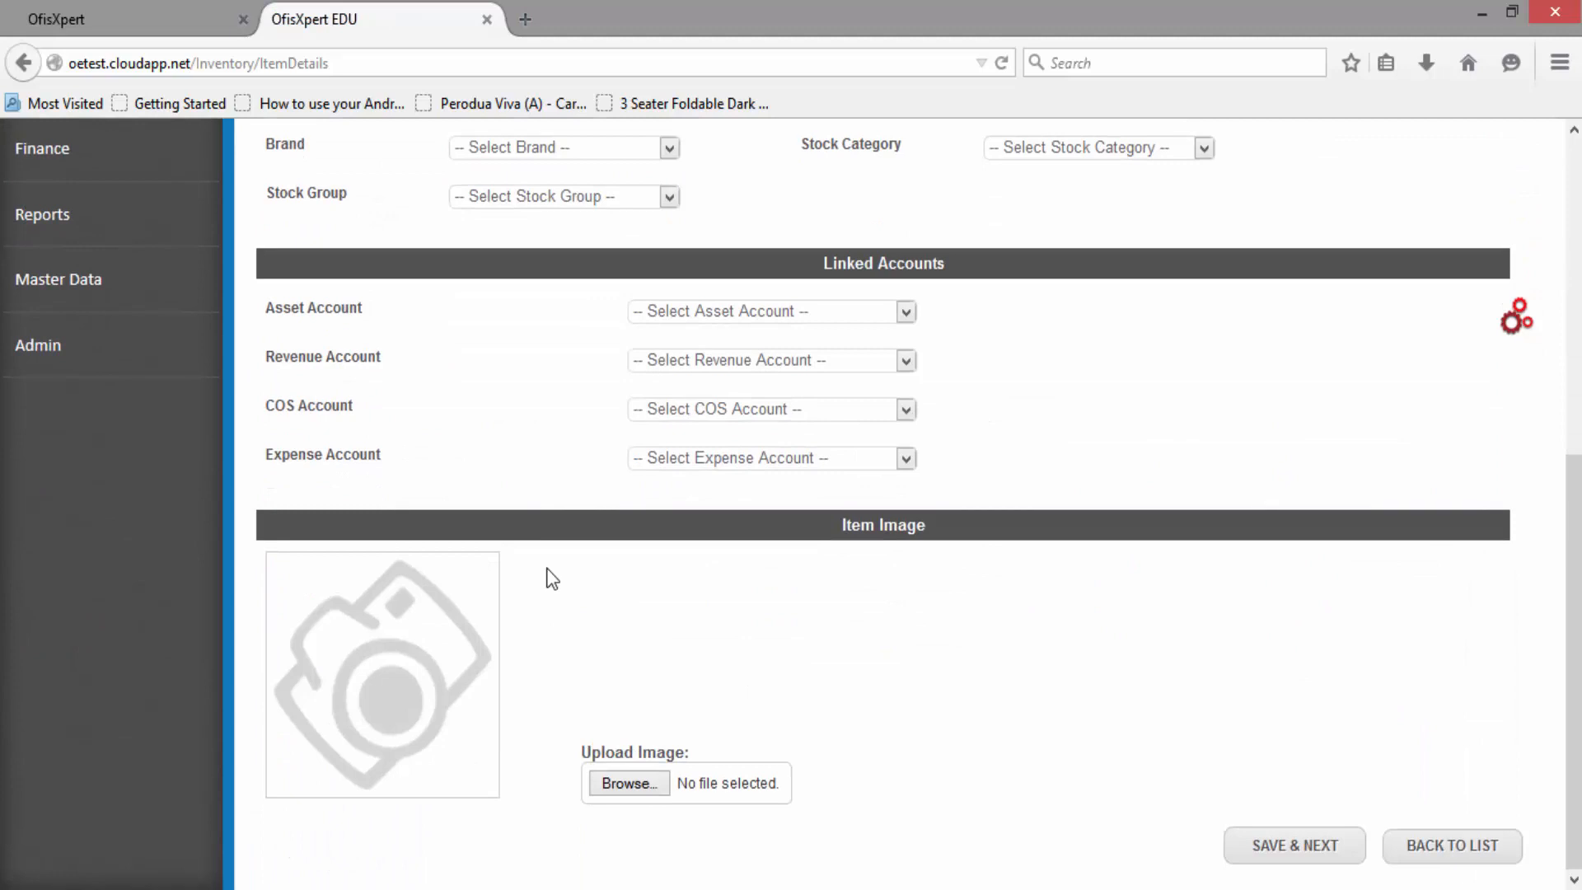
scroll(551, 579, up, 5)
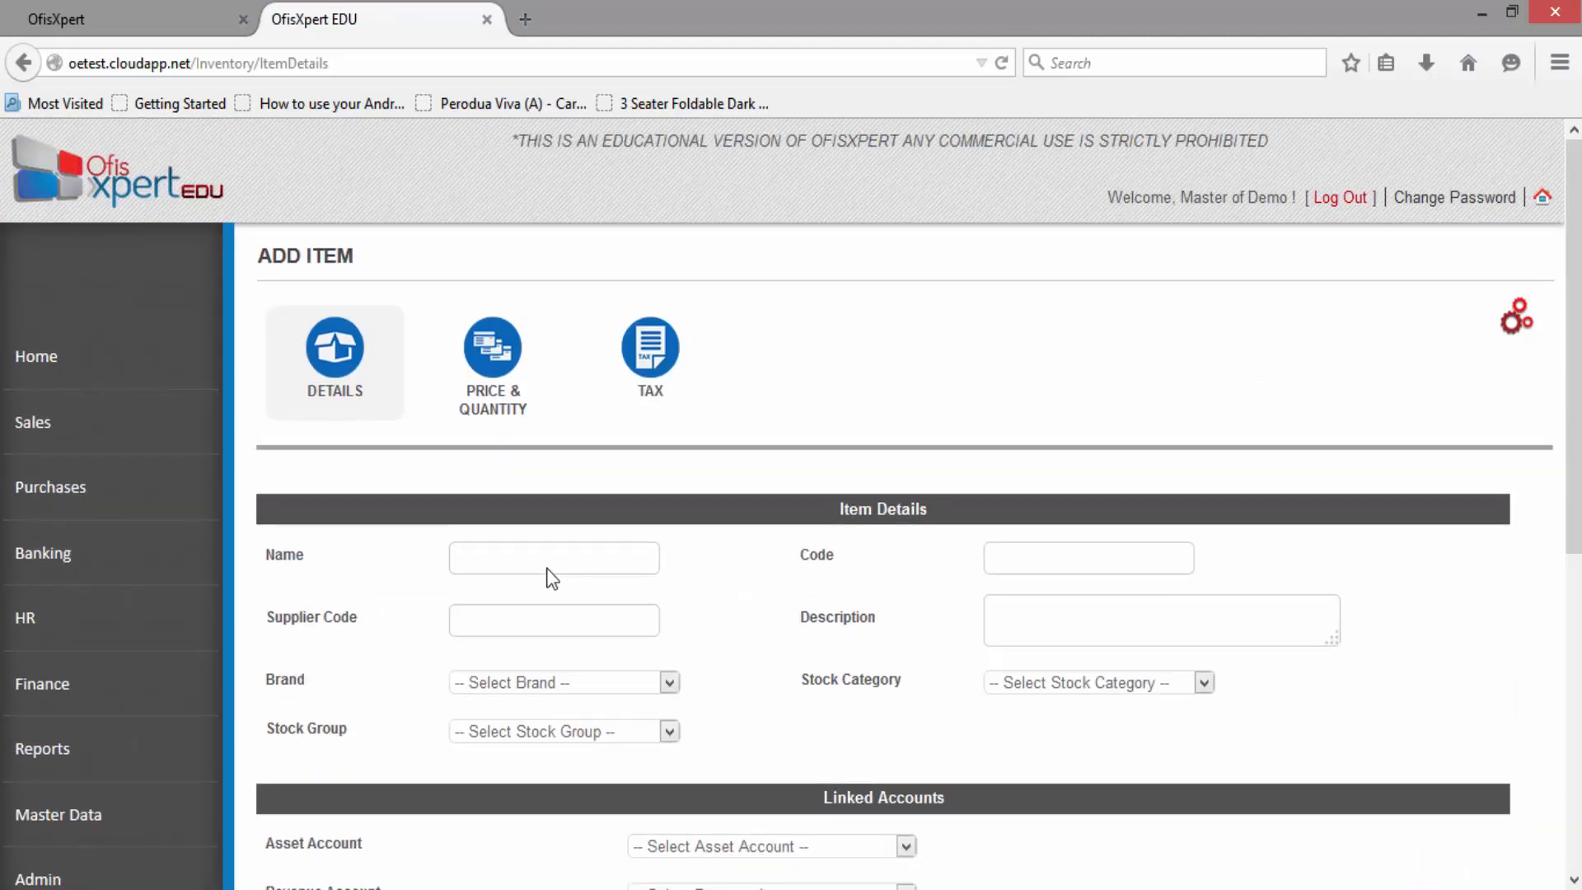
Step: Fill in the item's name ITEM AAAA, code 89720821A, supplier code 821084A and description WATCH
click(503, 568)
text(ITEM AAAA)
key(Tab)
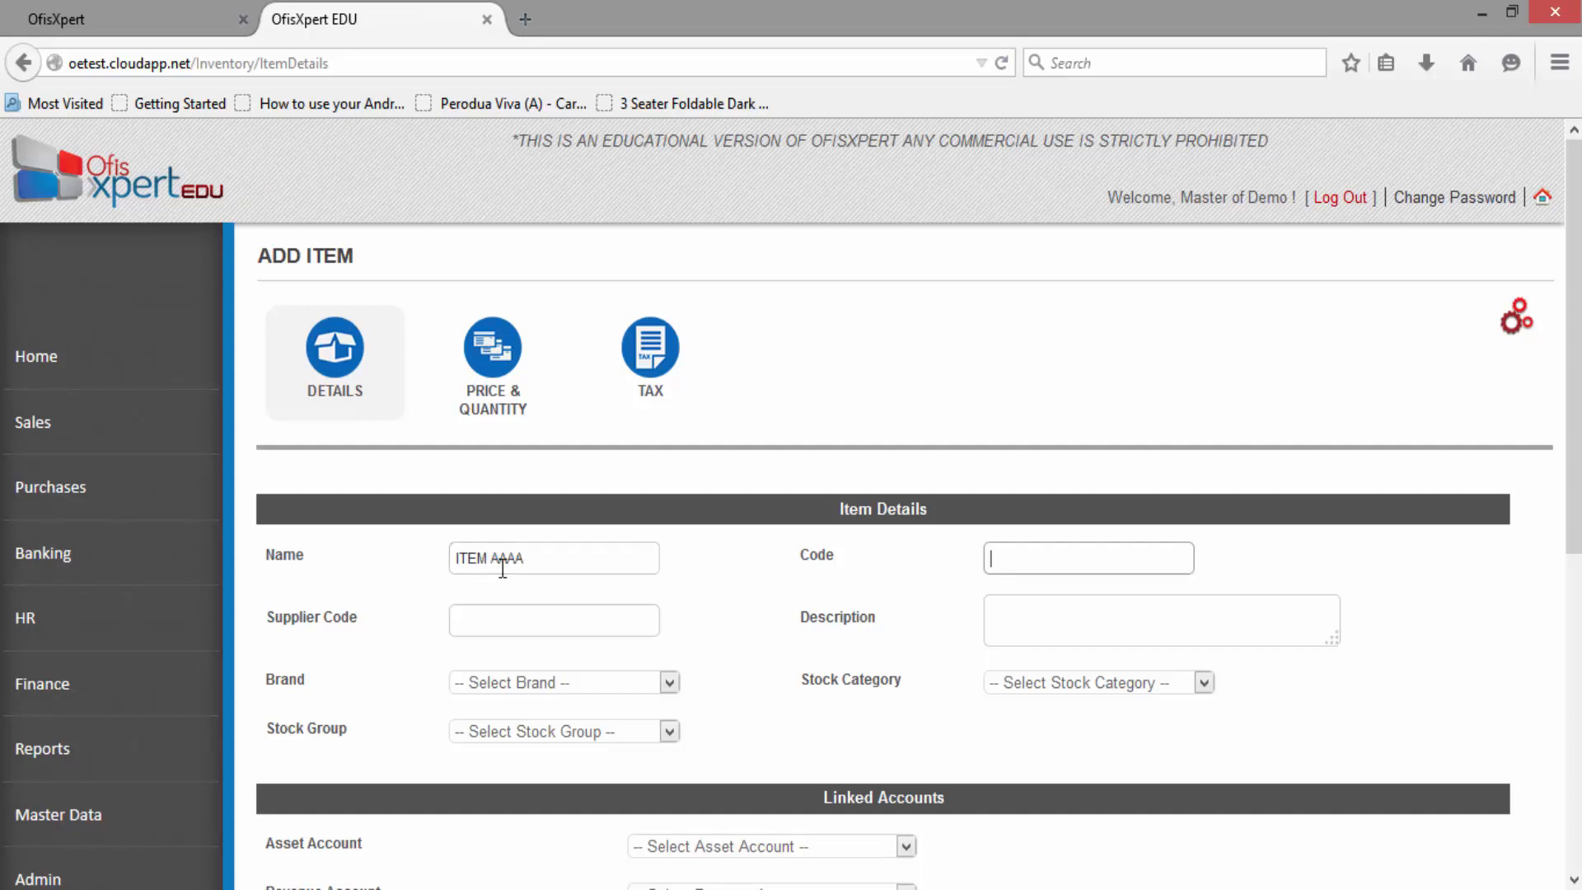
text(89720821A)
key(Tab)
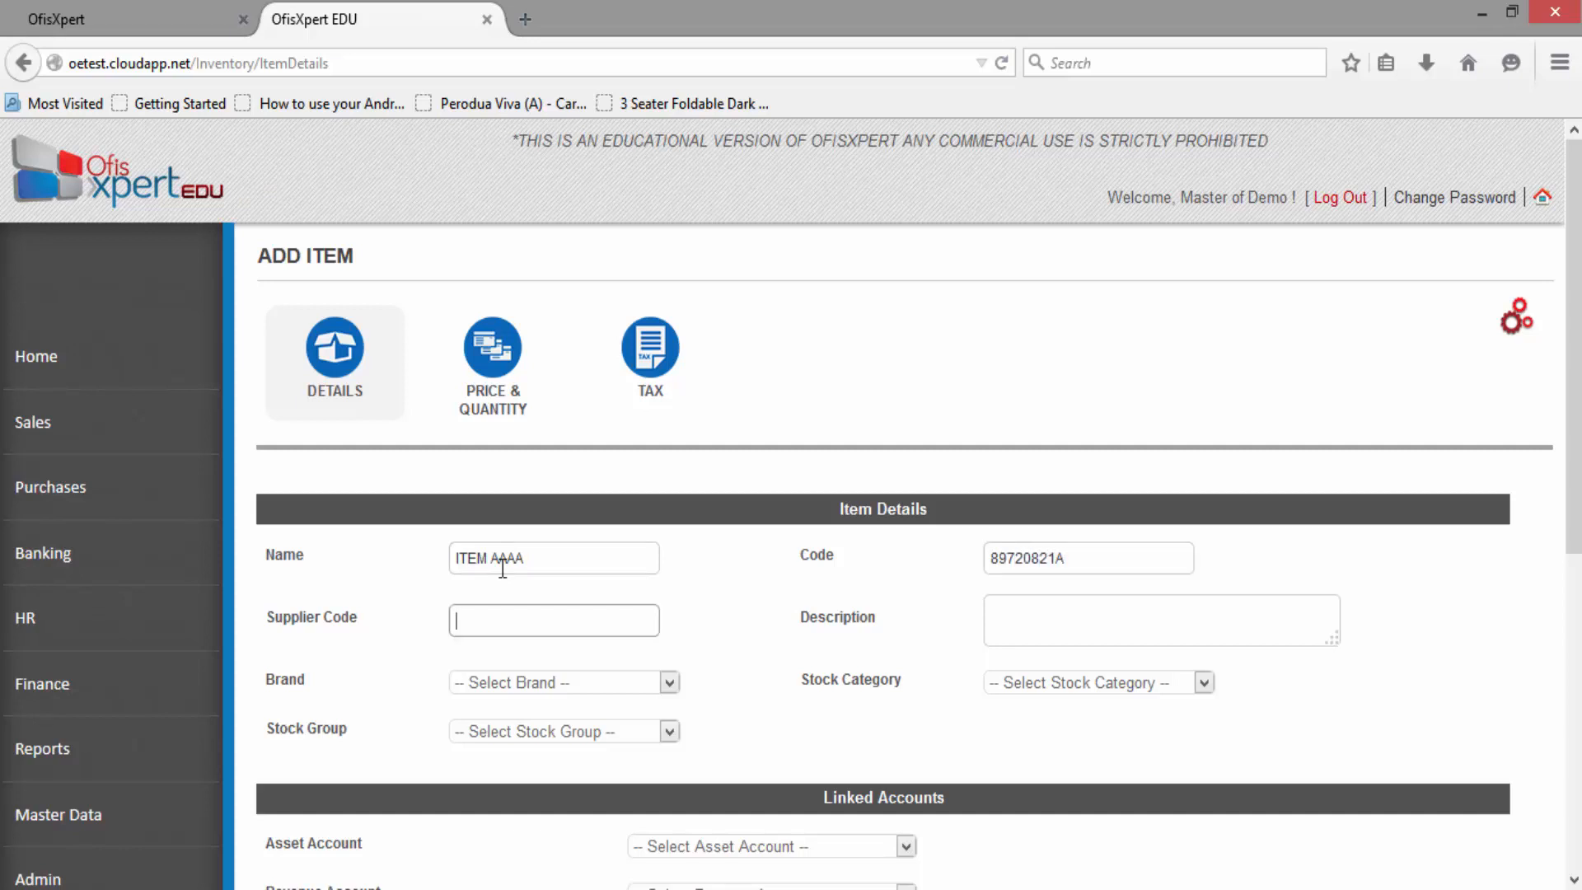
text(821084A)
key(Tab)
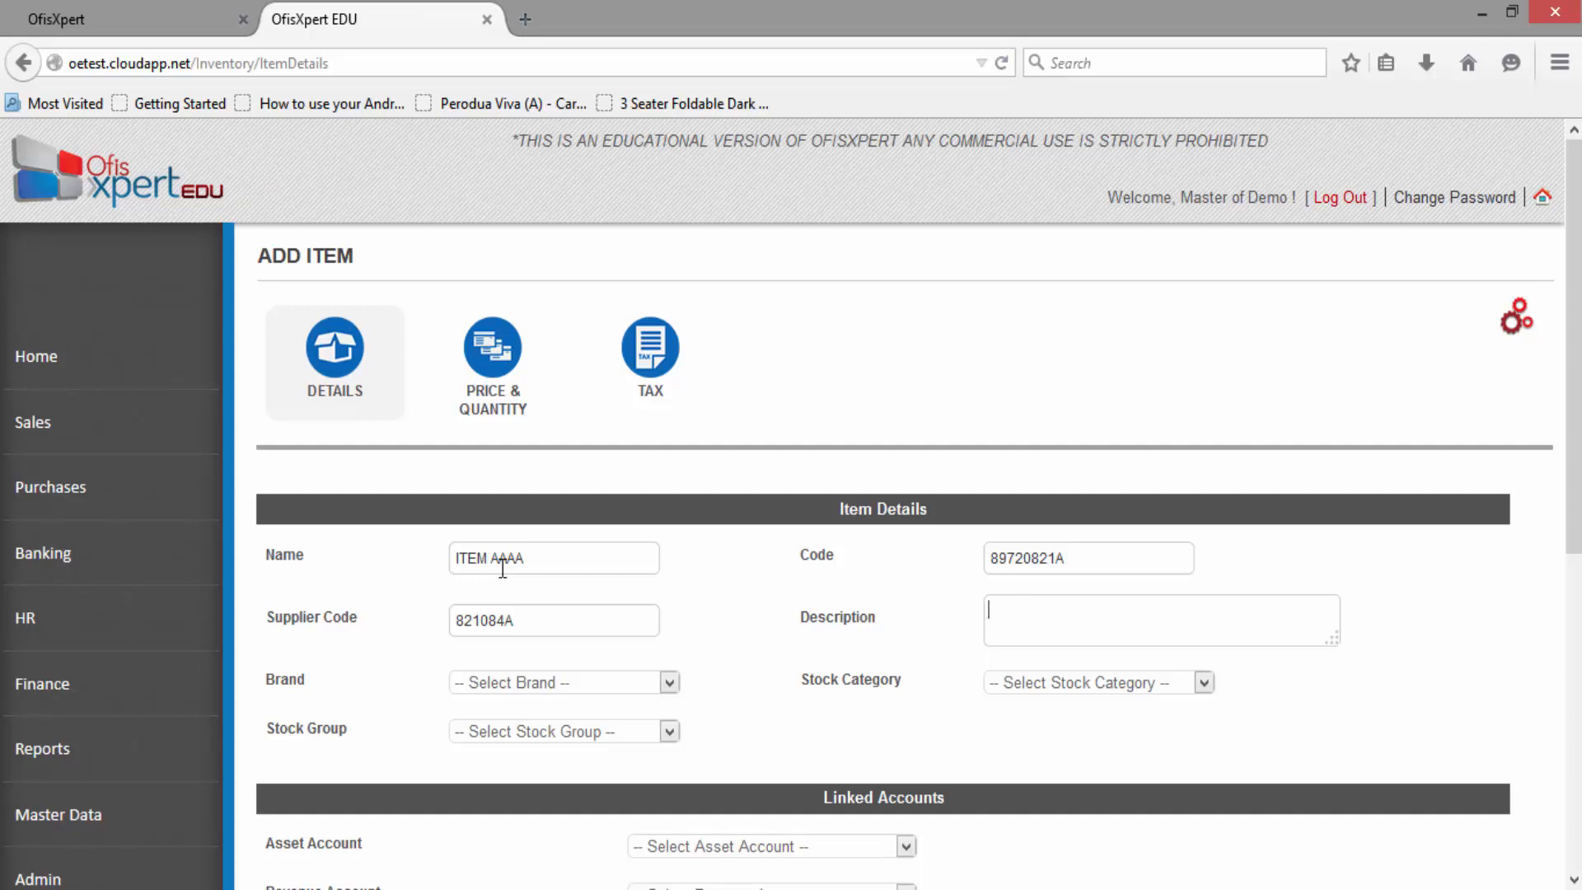
text(WATCH)
key(Tab)
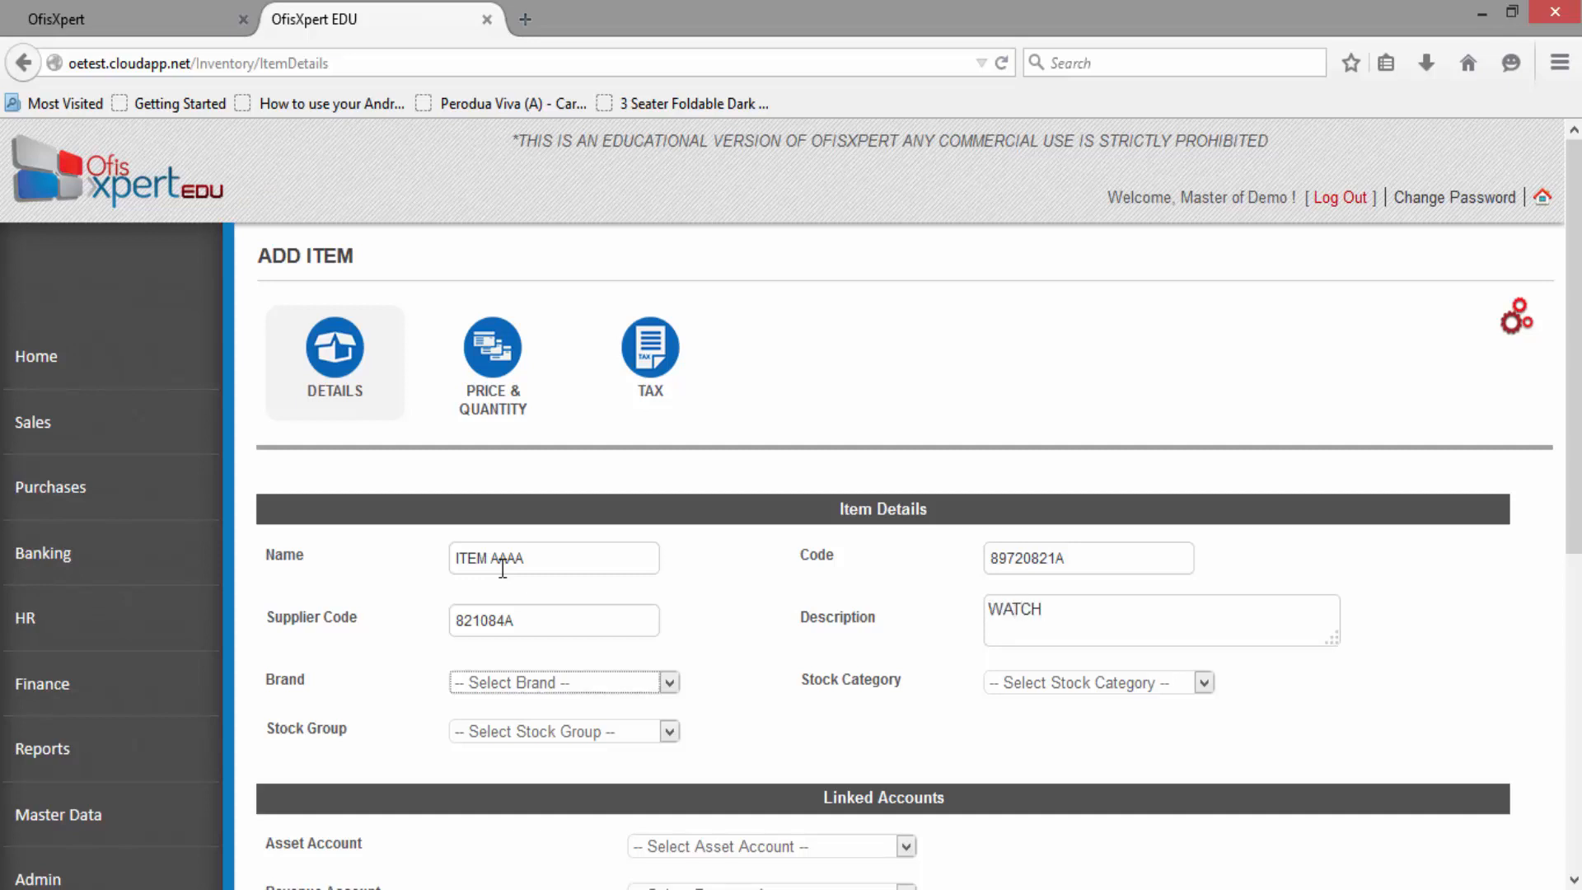
Step: Look through the available brand and stock category options for the item
key(Down)
key(Up)
key(Down)
key(Down)
key(Up)
key(Up)
key(Tab)
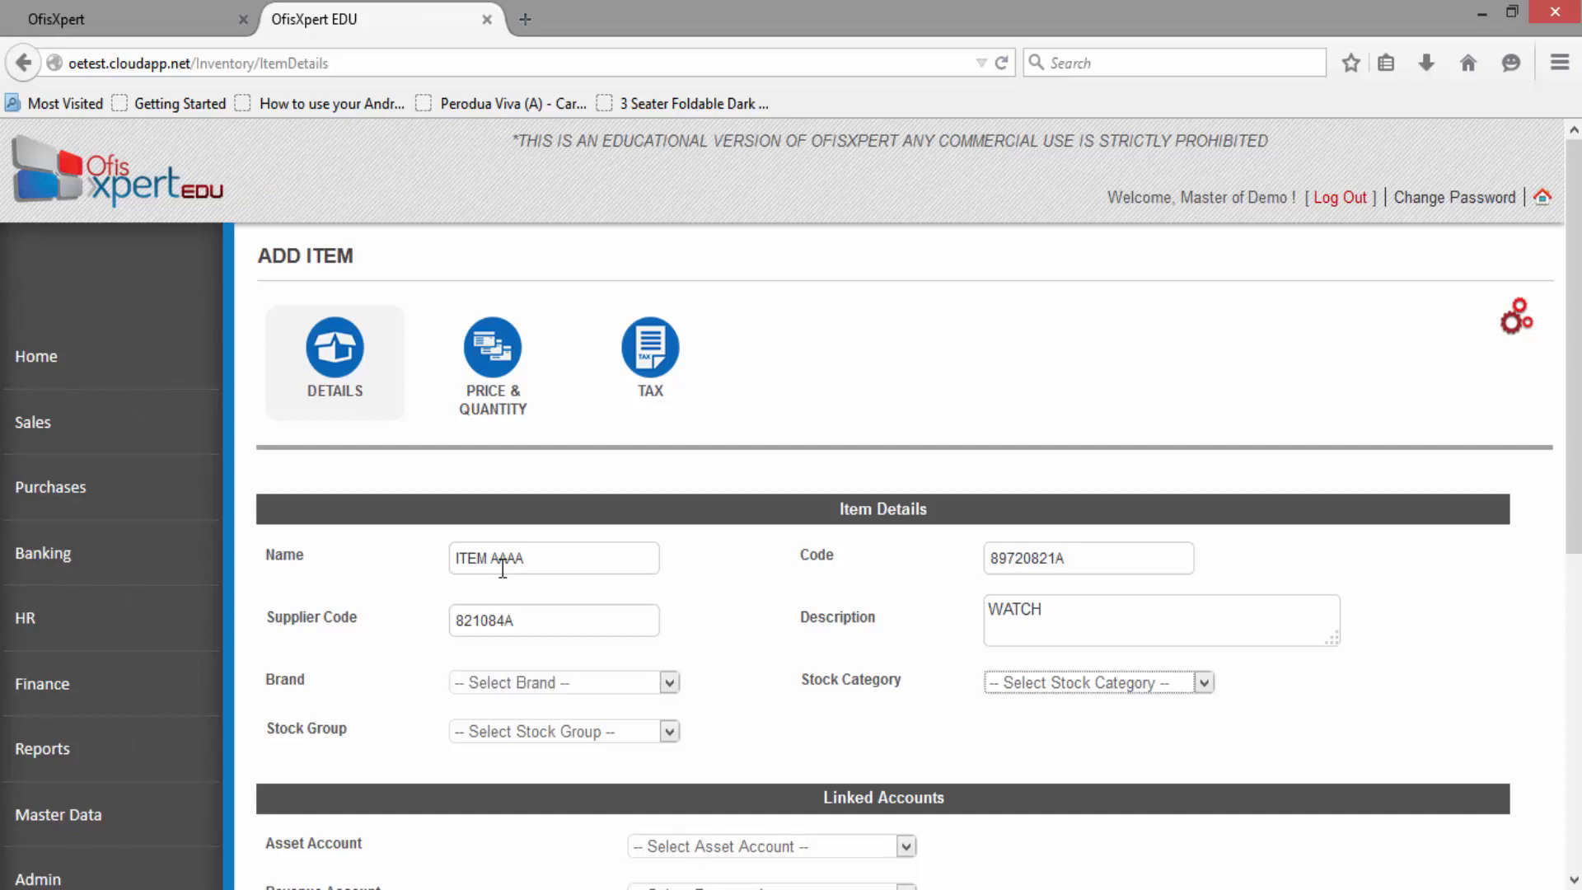
key(Down)
key(Down)
key(Up)
key(Up)
key(Tab)
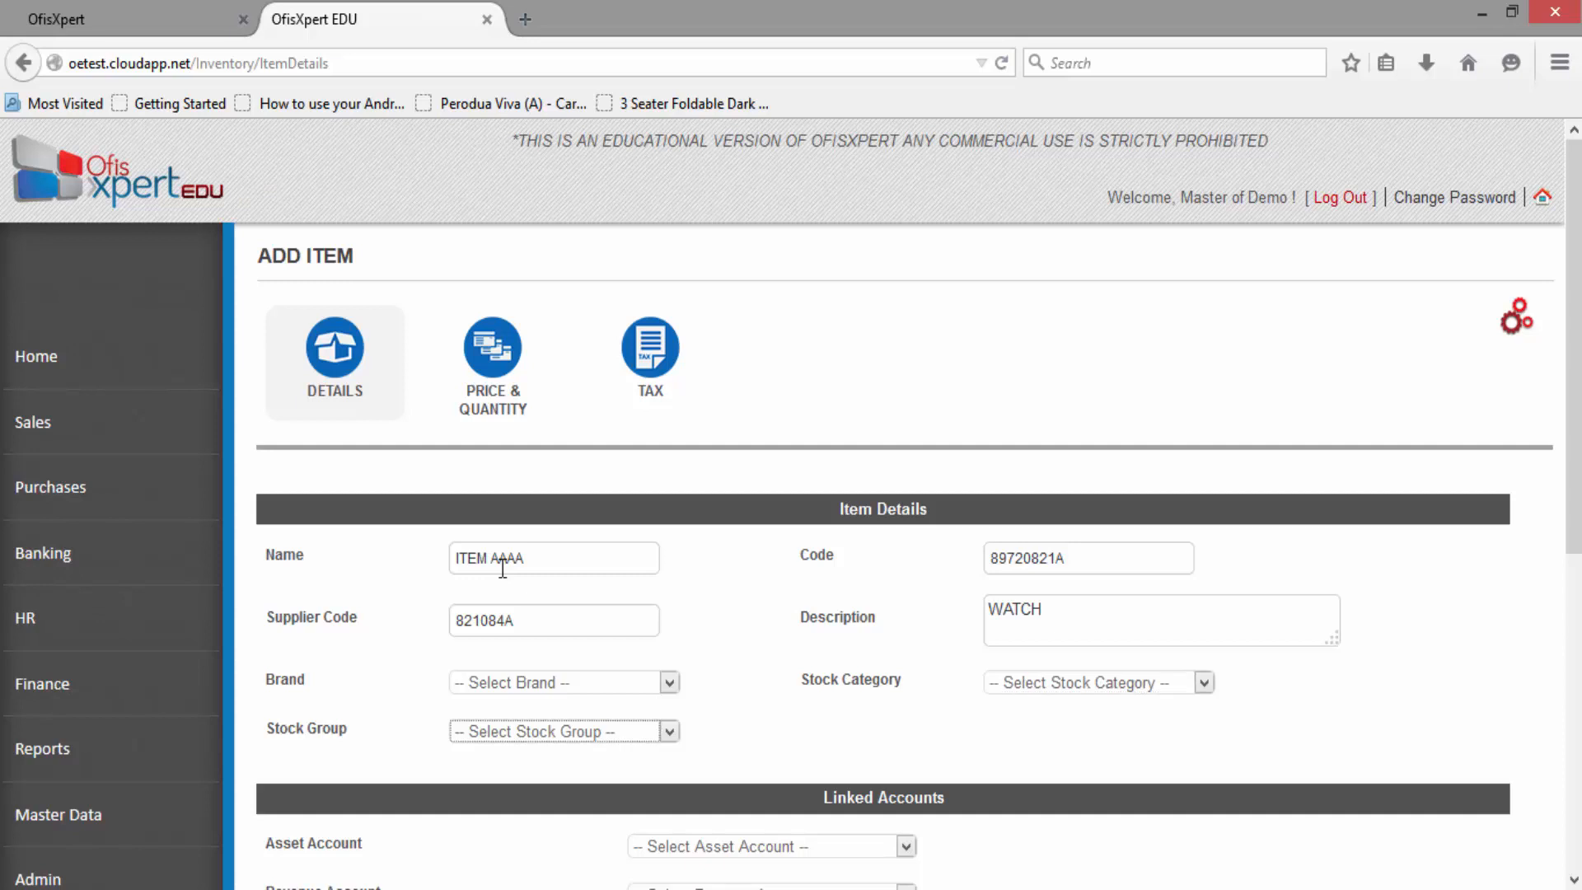
key(Tab)
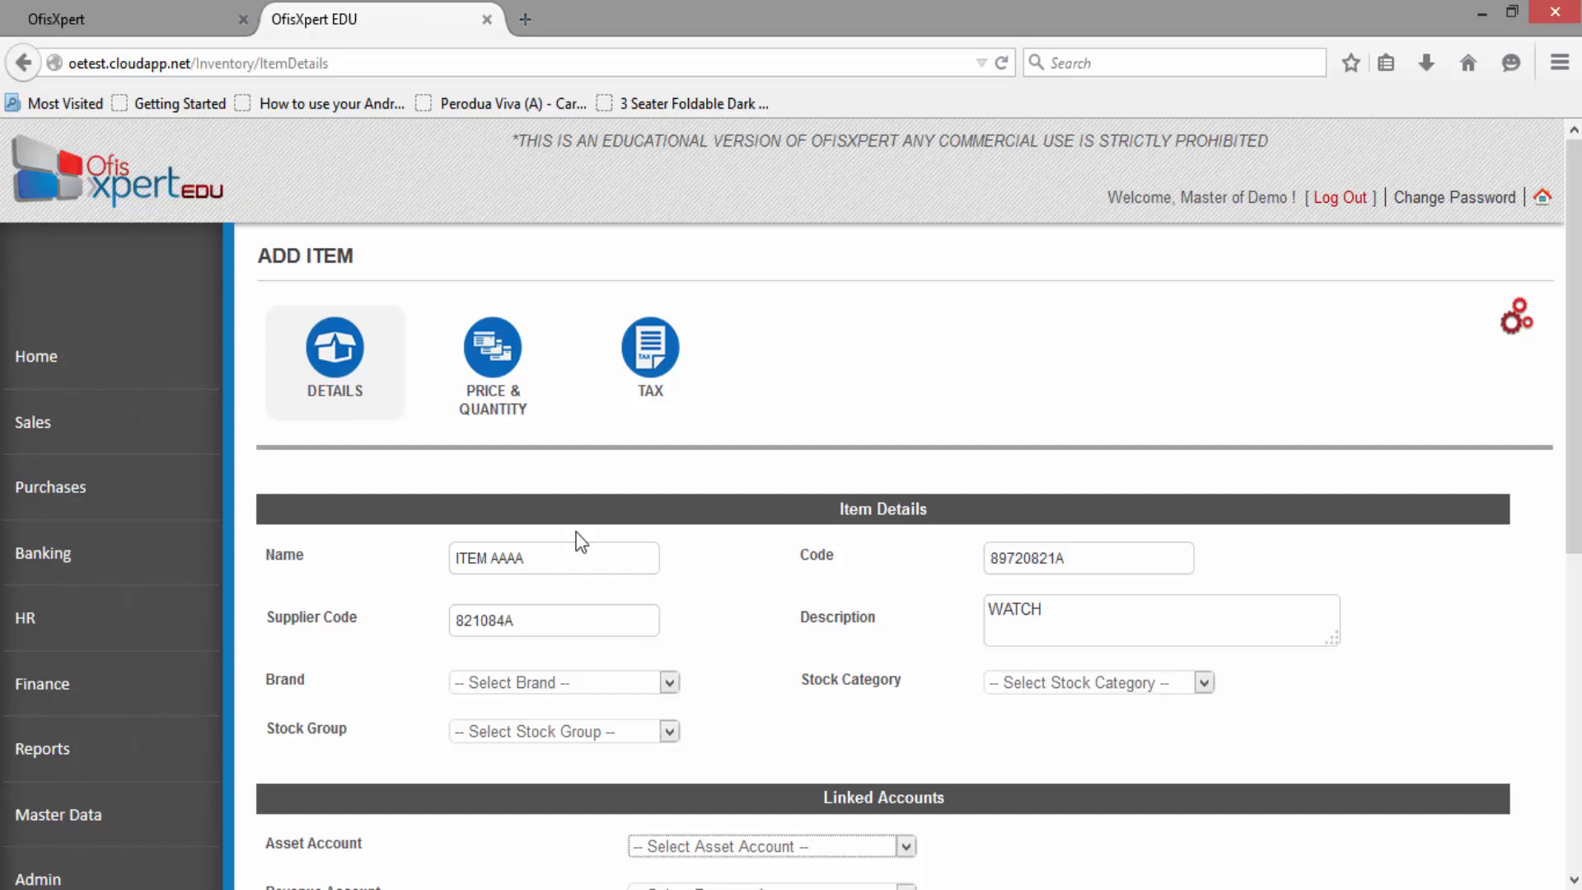
Step: Link the item's asset account to 120000 | Inventory
scroll(785, 511, down, 5)
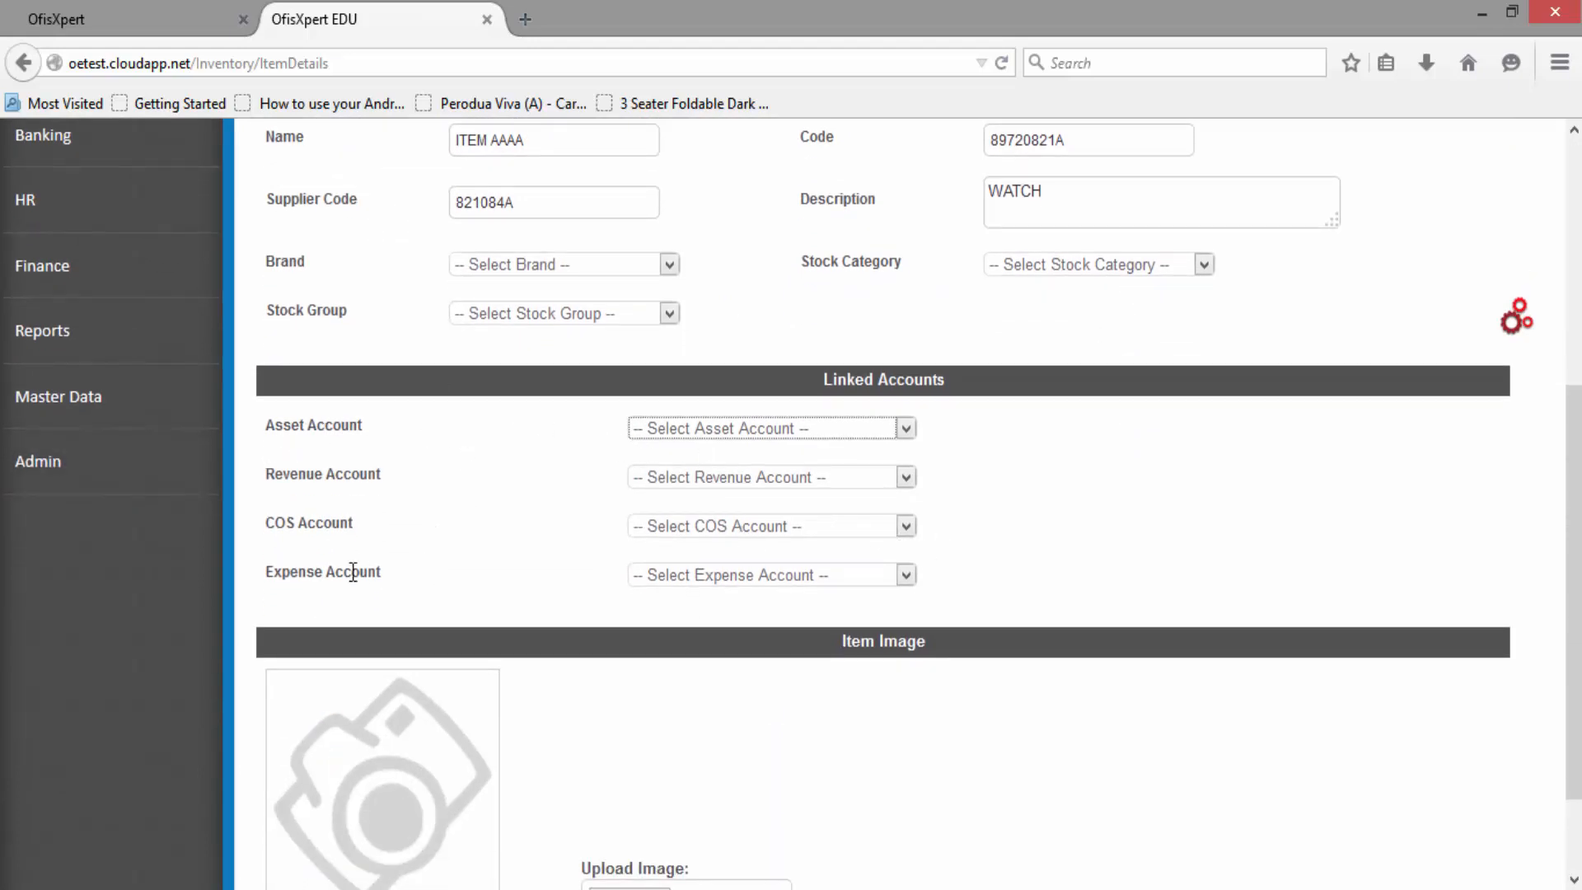
click(820, 430)
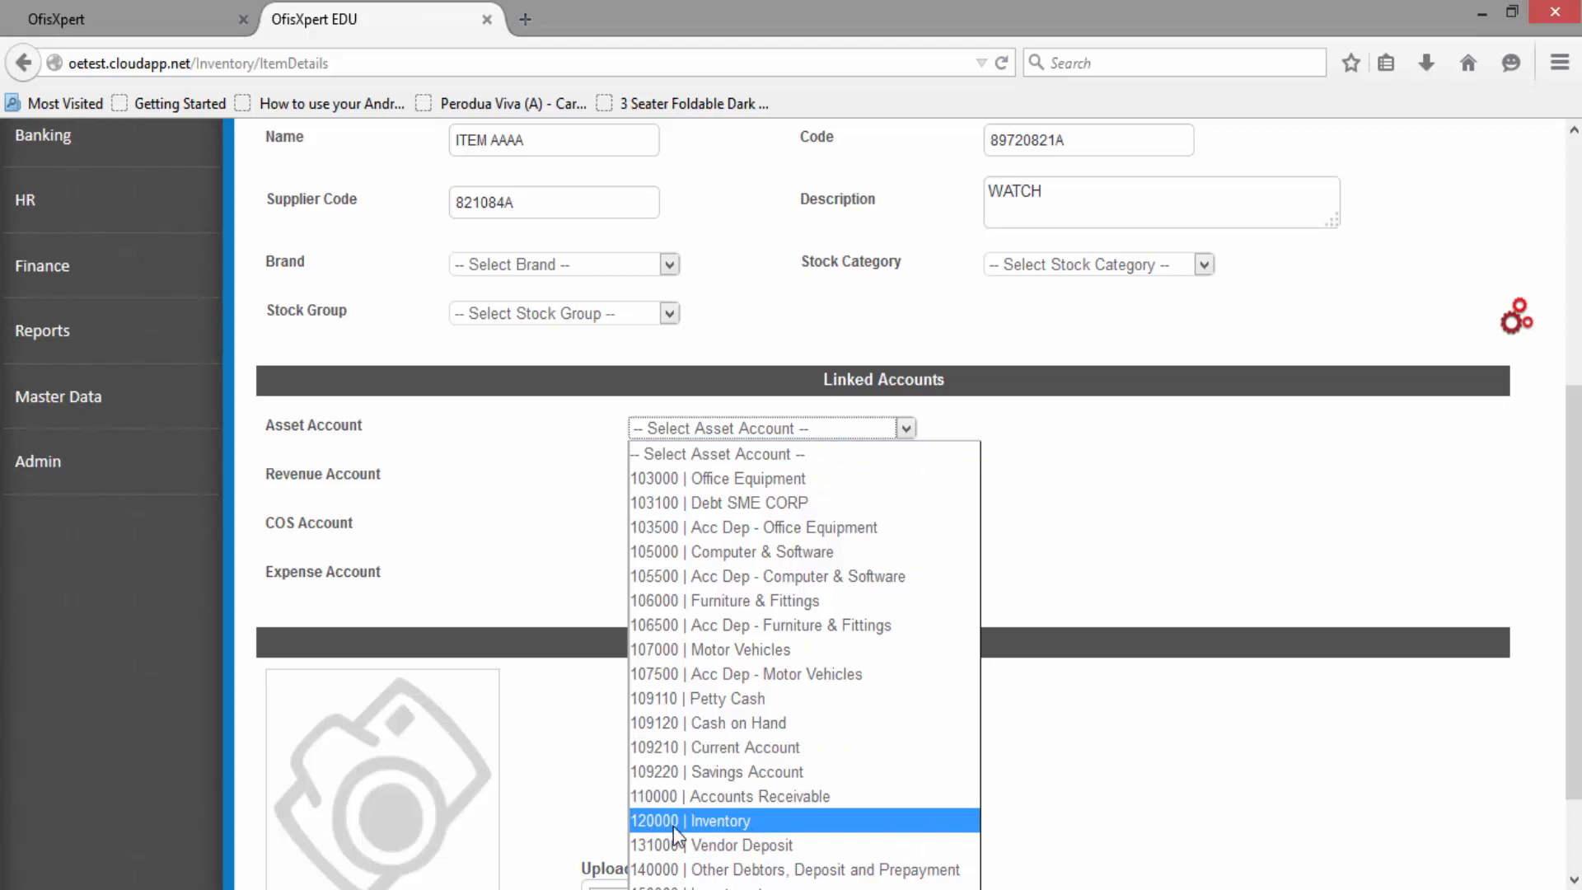
click(847, 431)
click(847, 430)
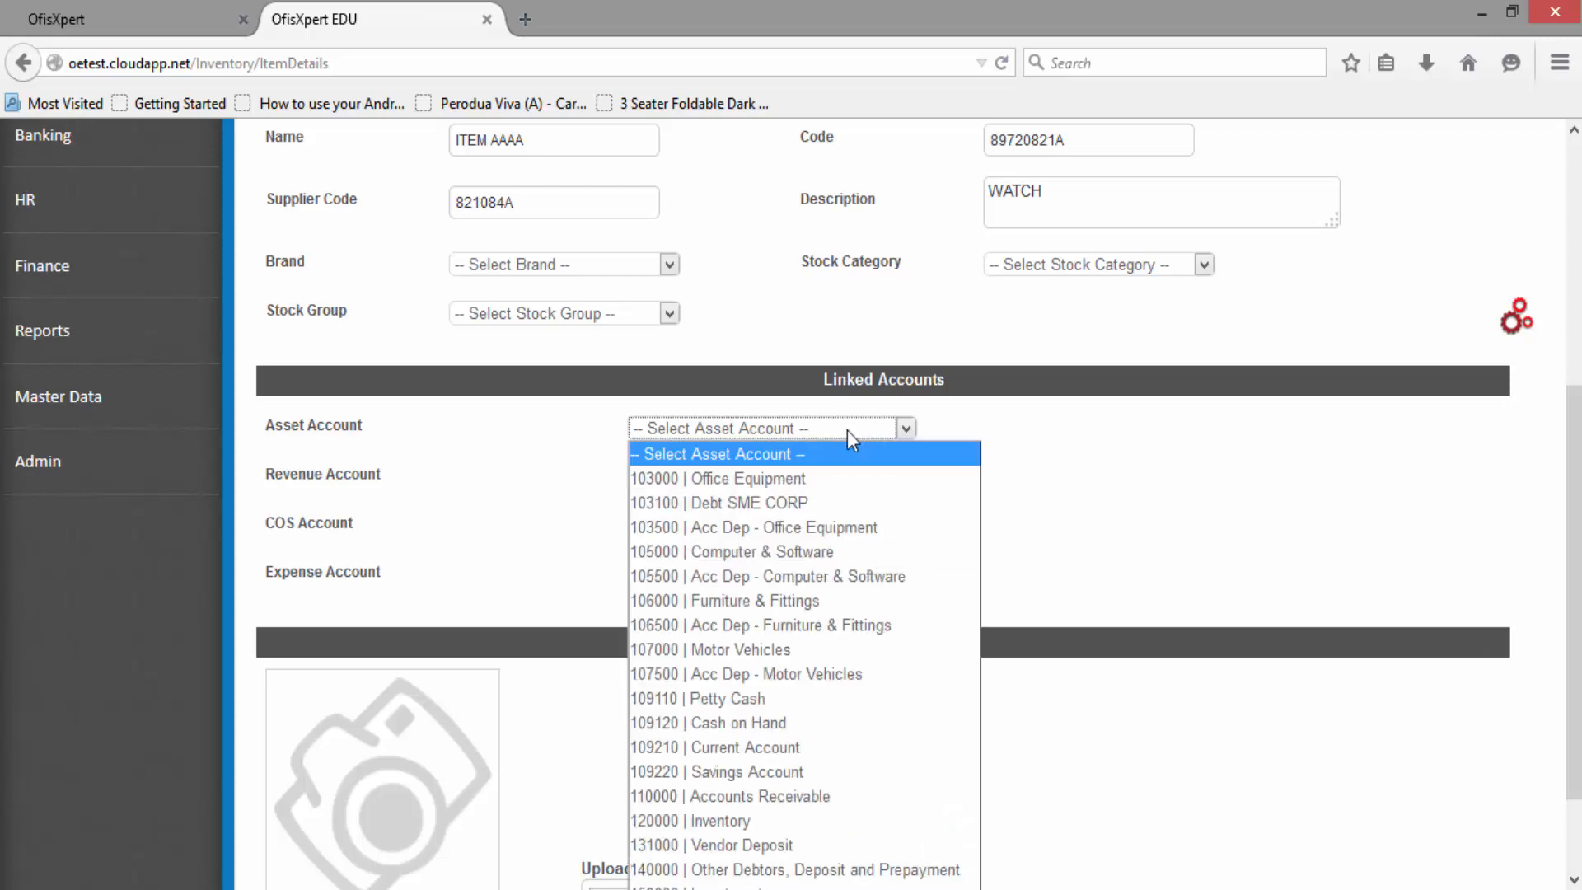
click(750, 821)
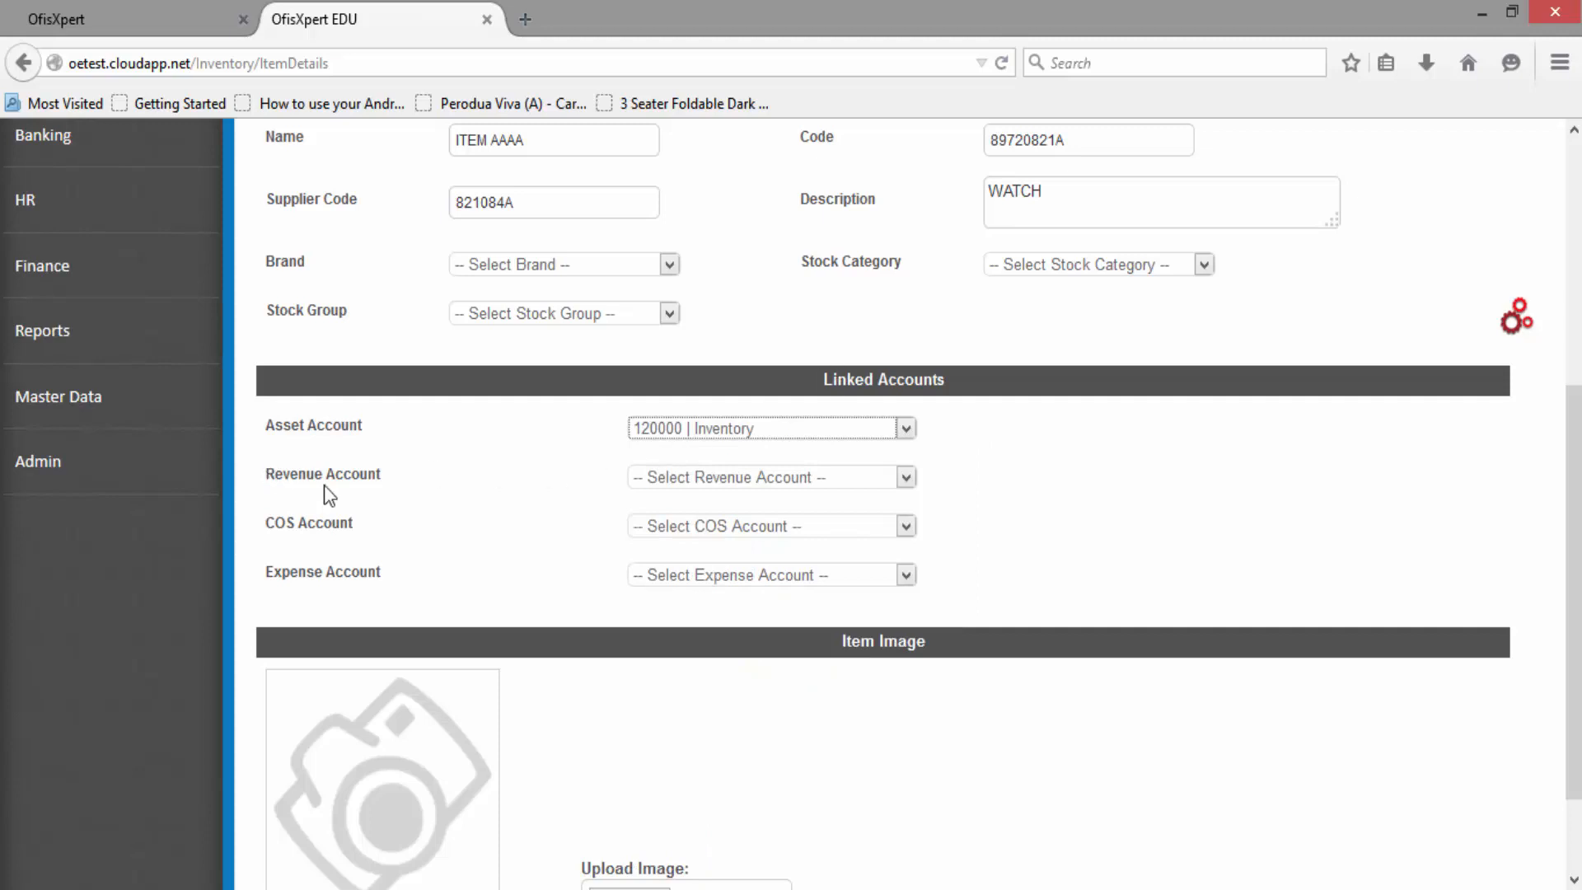
Step: Set the item's revenue account to 410000 | Sales Revenue and its COS account to 501000 | Cost Of Sales
click(801, 477)
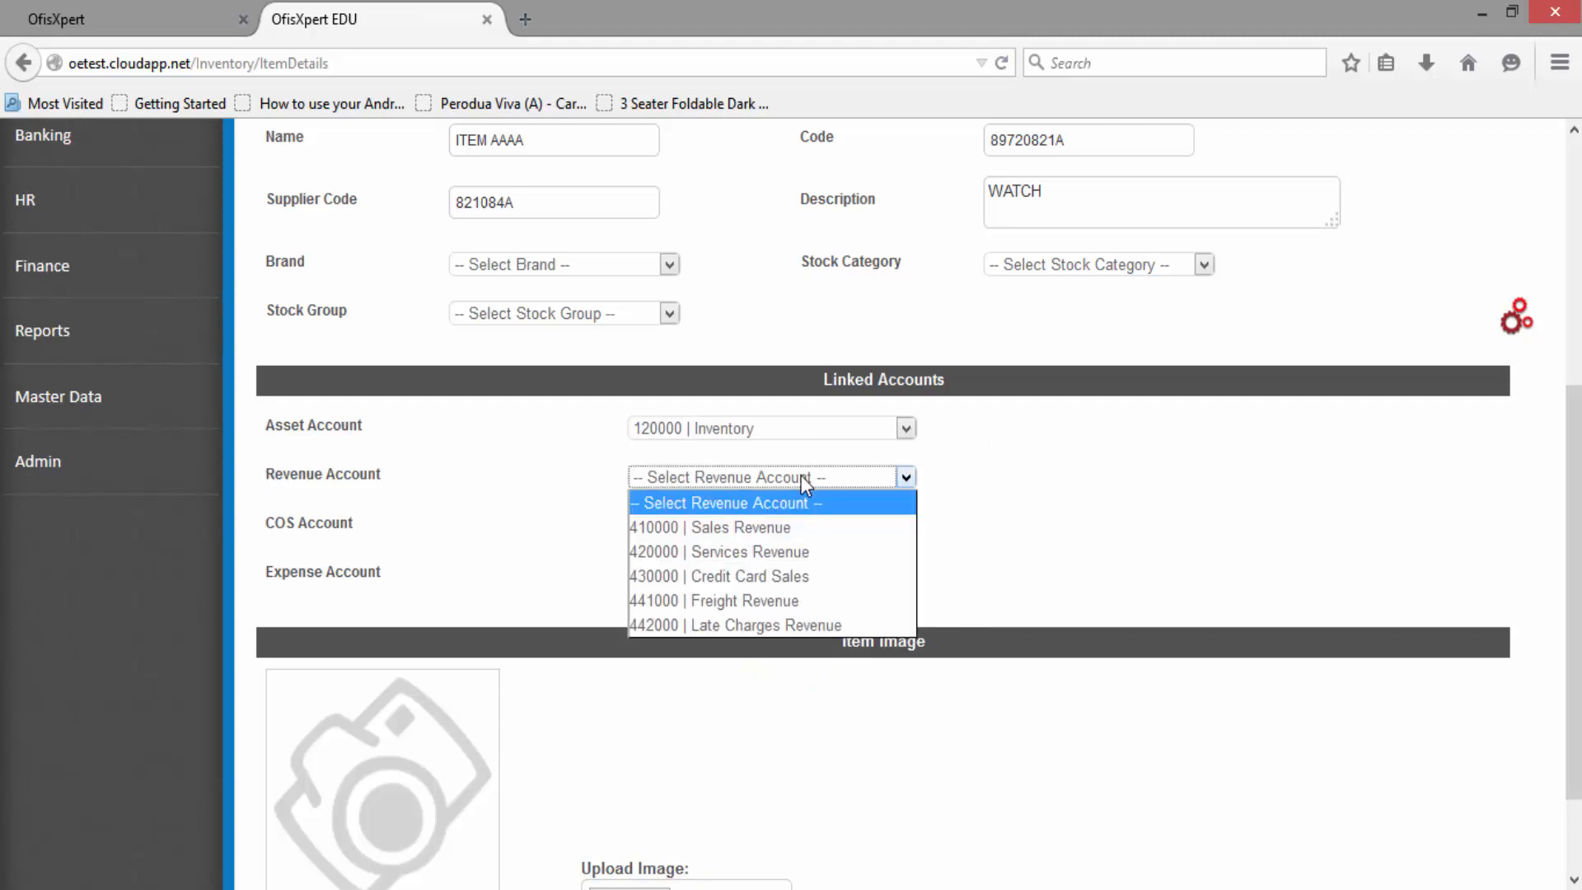
click(751, 528)
click(864, 529)
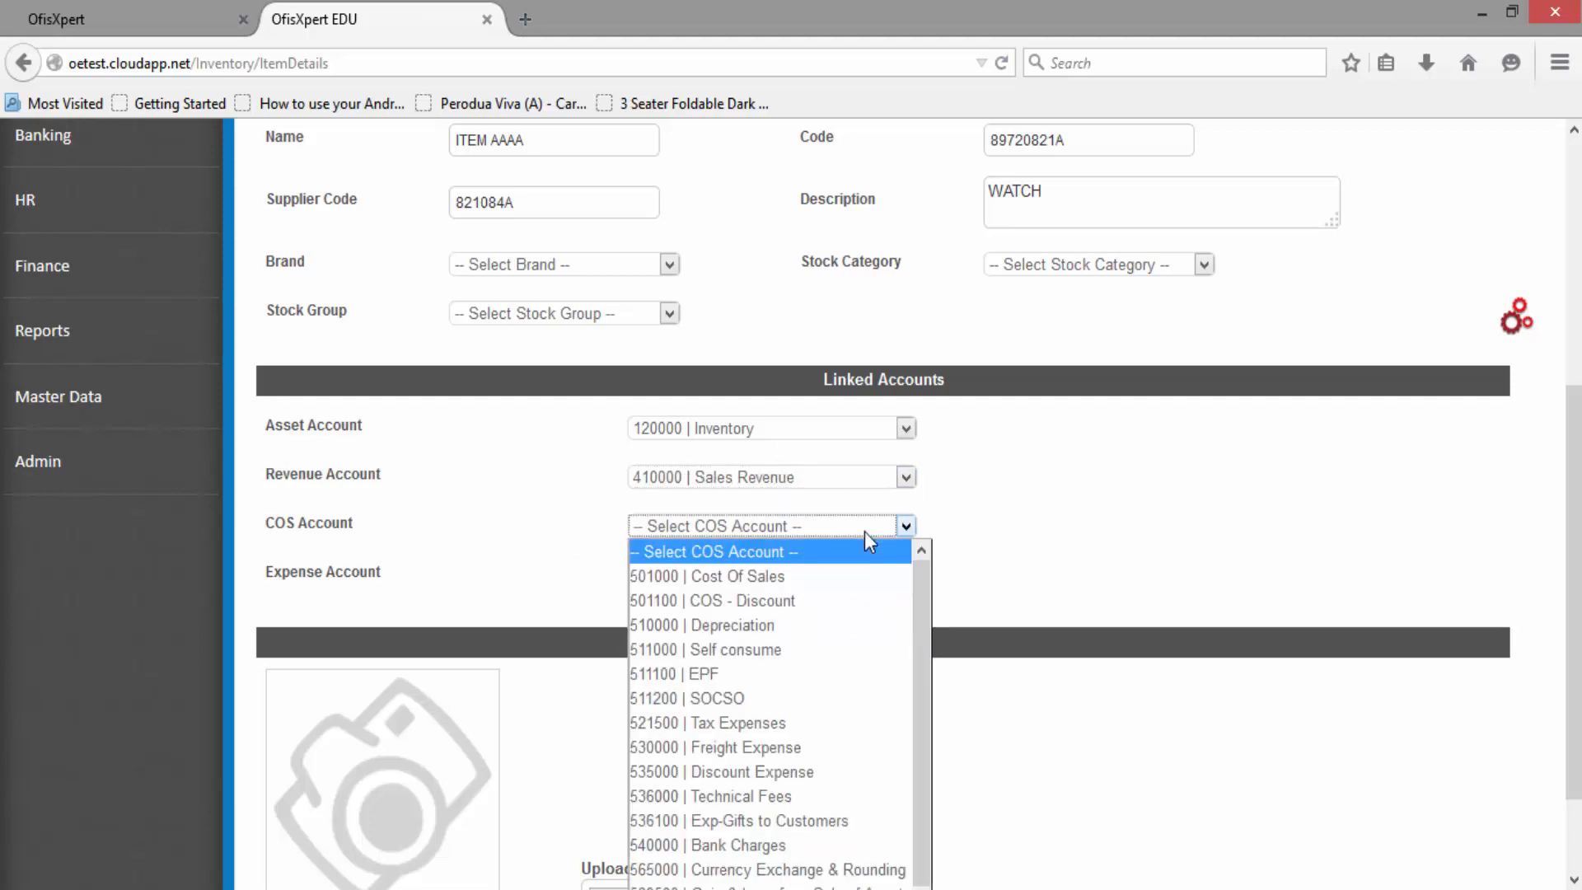
click(855, 537)
key(Down)
click(725, 577)
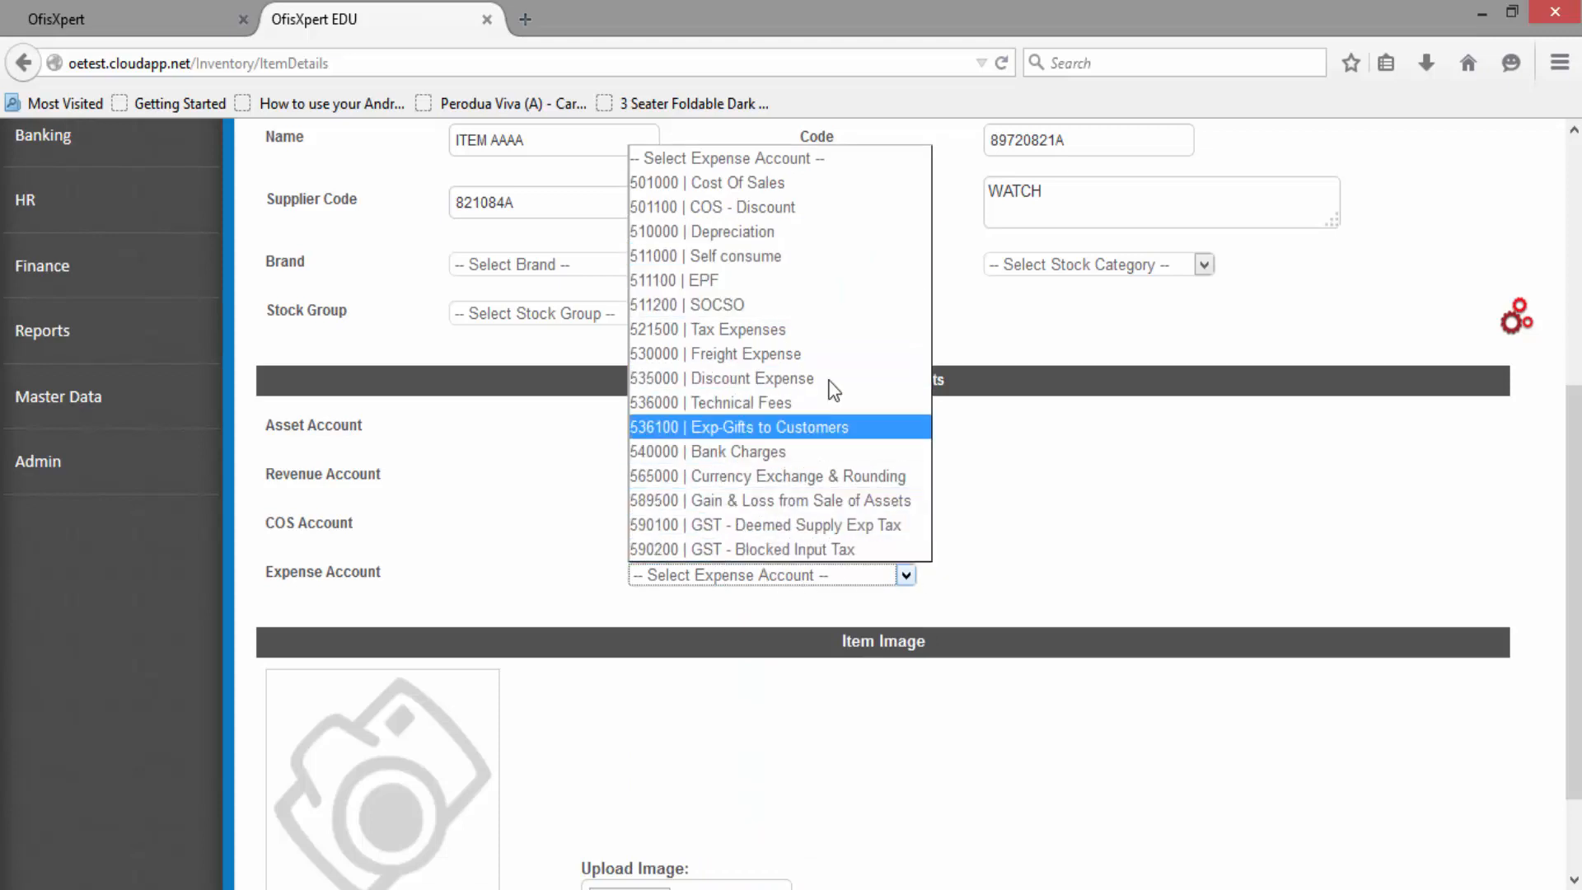
click(1120, 519)
Step: Choose watcg.jpg from the Pictures folder as the item's image
scroll(1025, 601, down, 3)
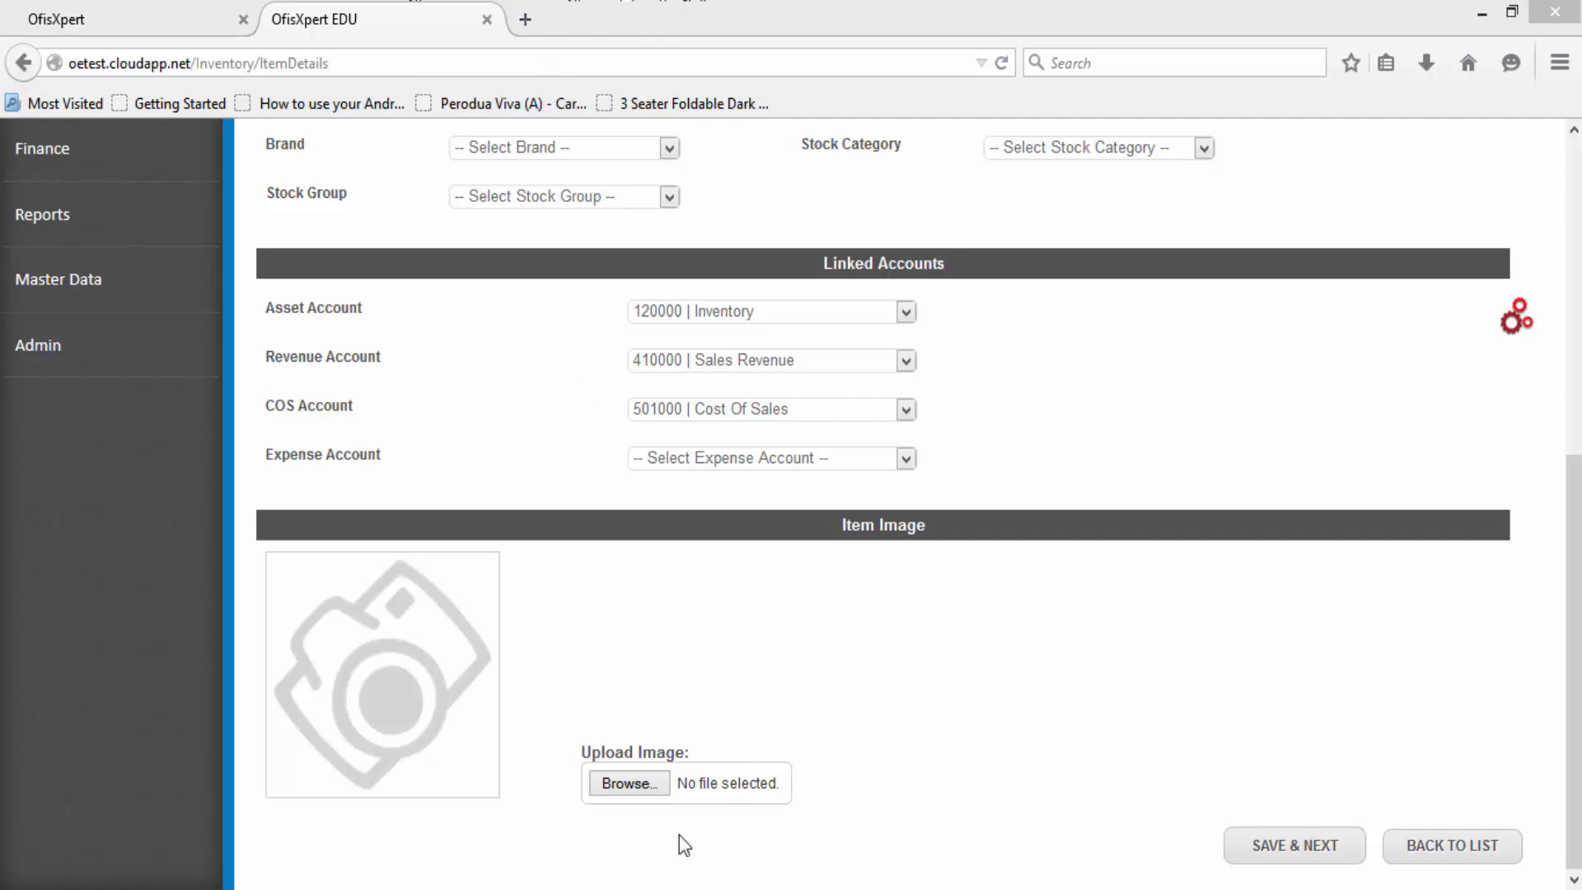
click(654, 781)
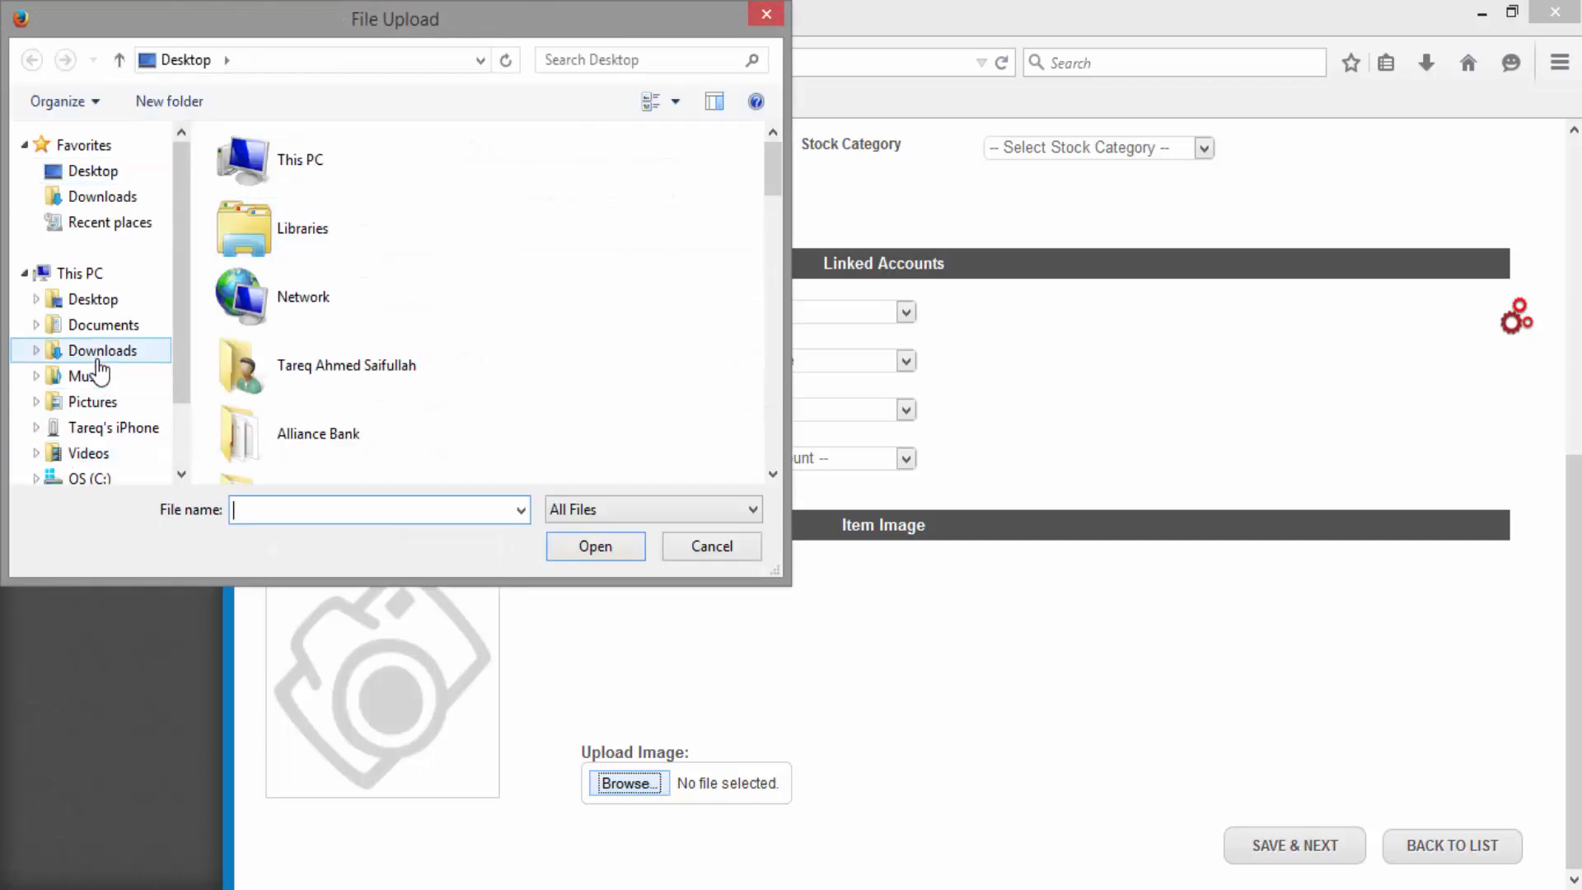
click(95, 403)
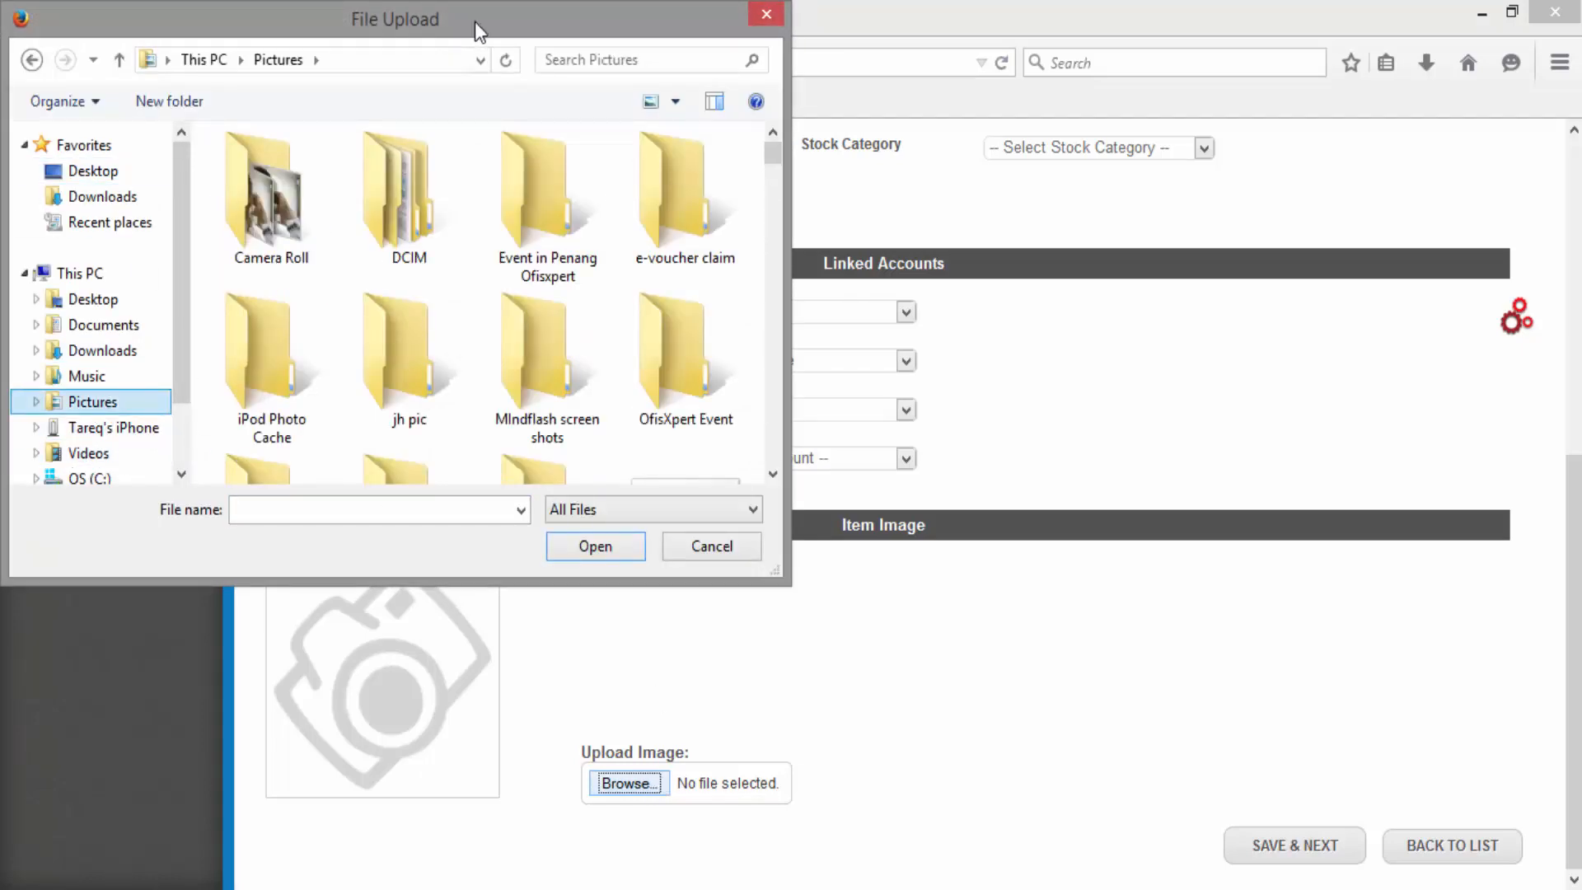
drag(475, 22, 783, 173)
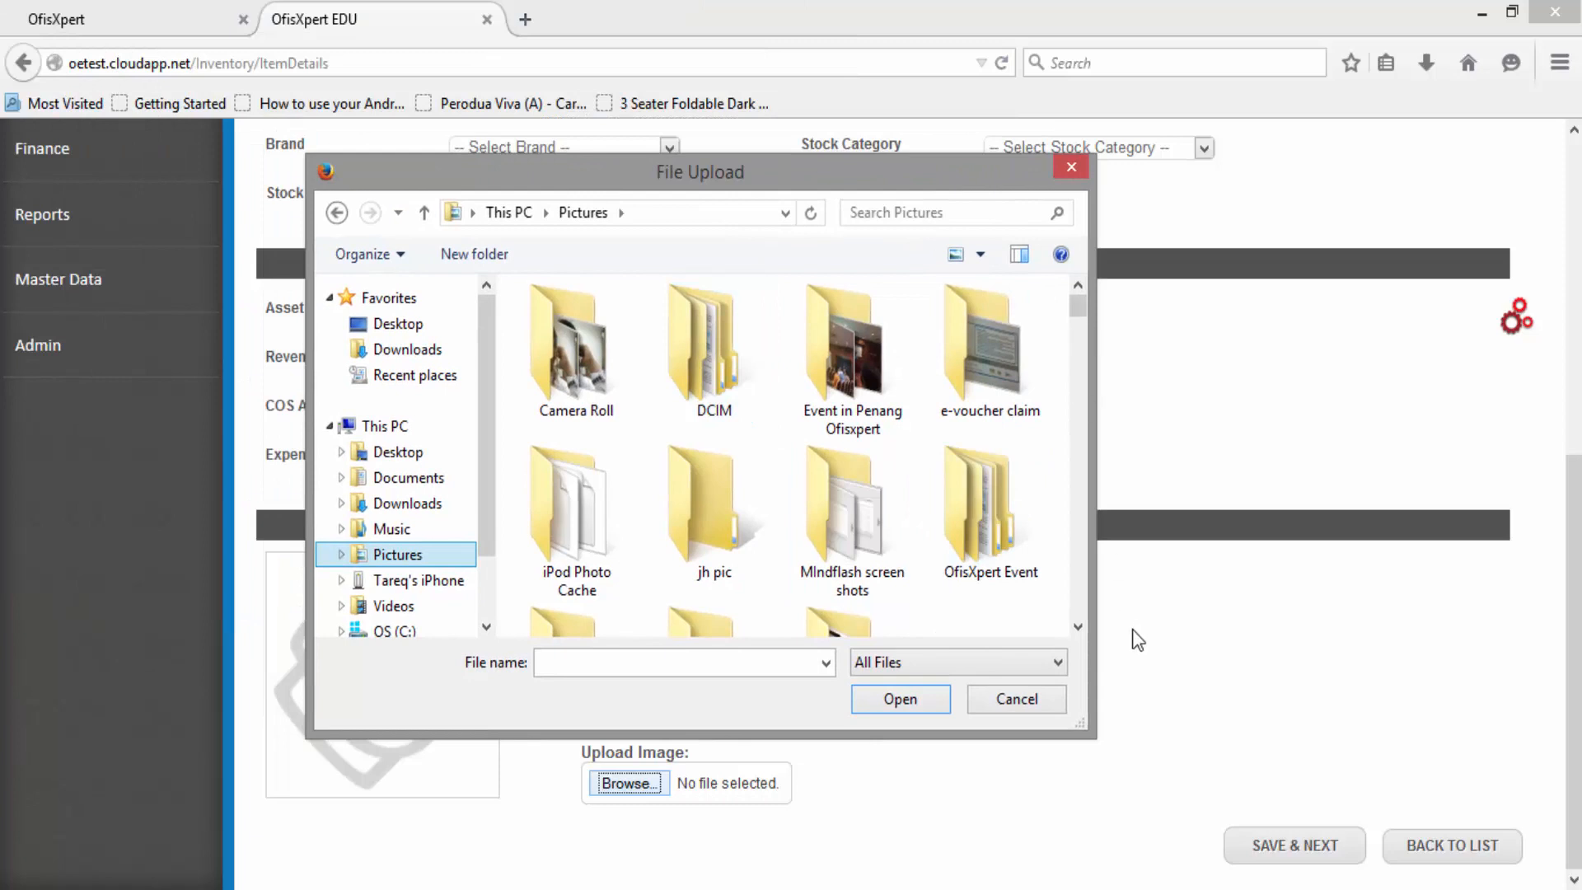
click(978, 543)
scroll(978, 542, down, 5)
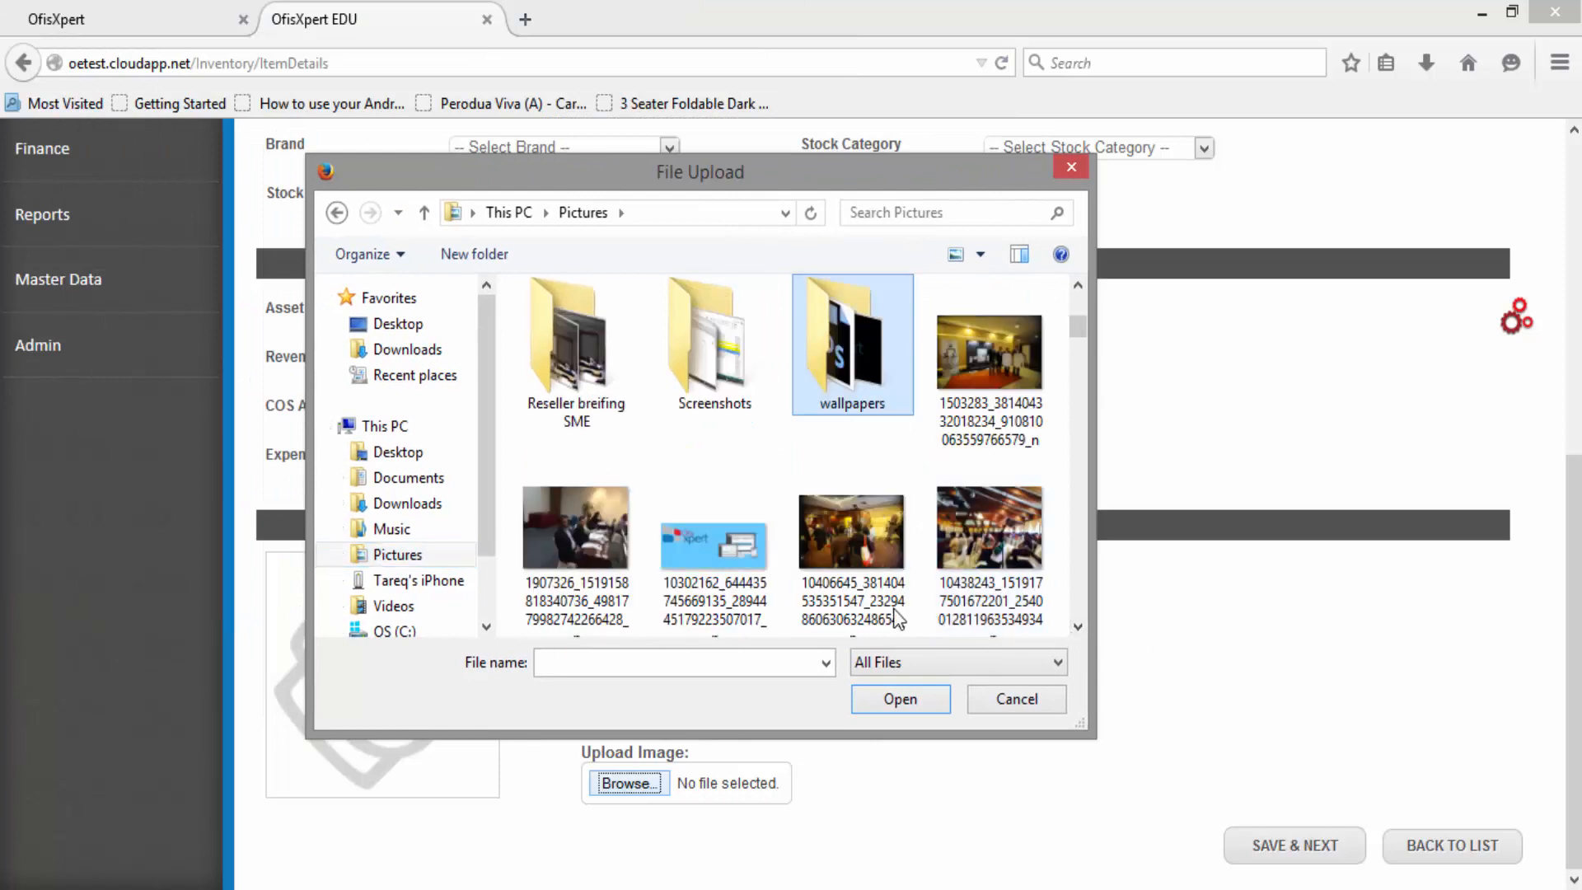
scroll(830, 565, down, 5)
click(576, 552)
double_click(578, 540)
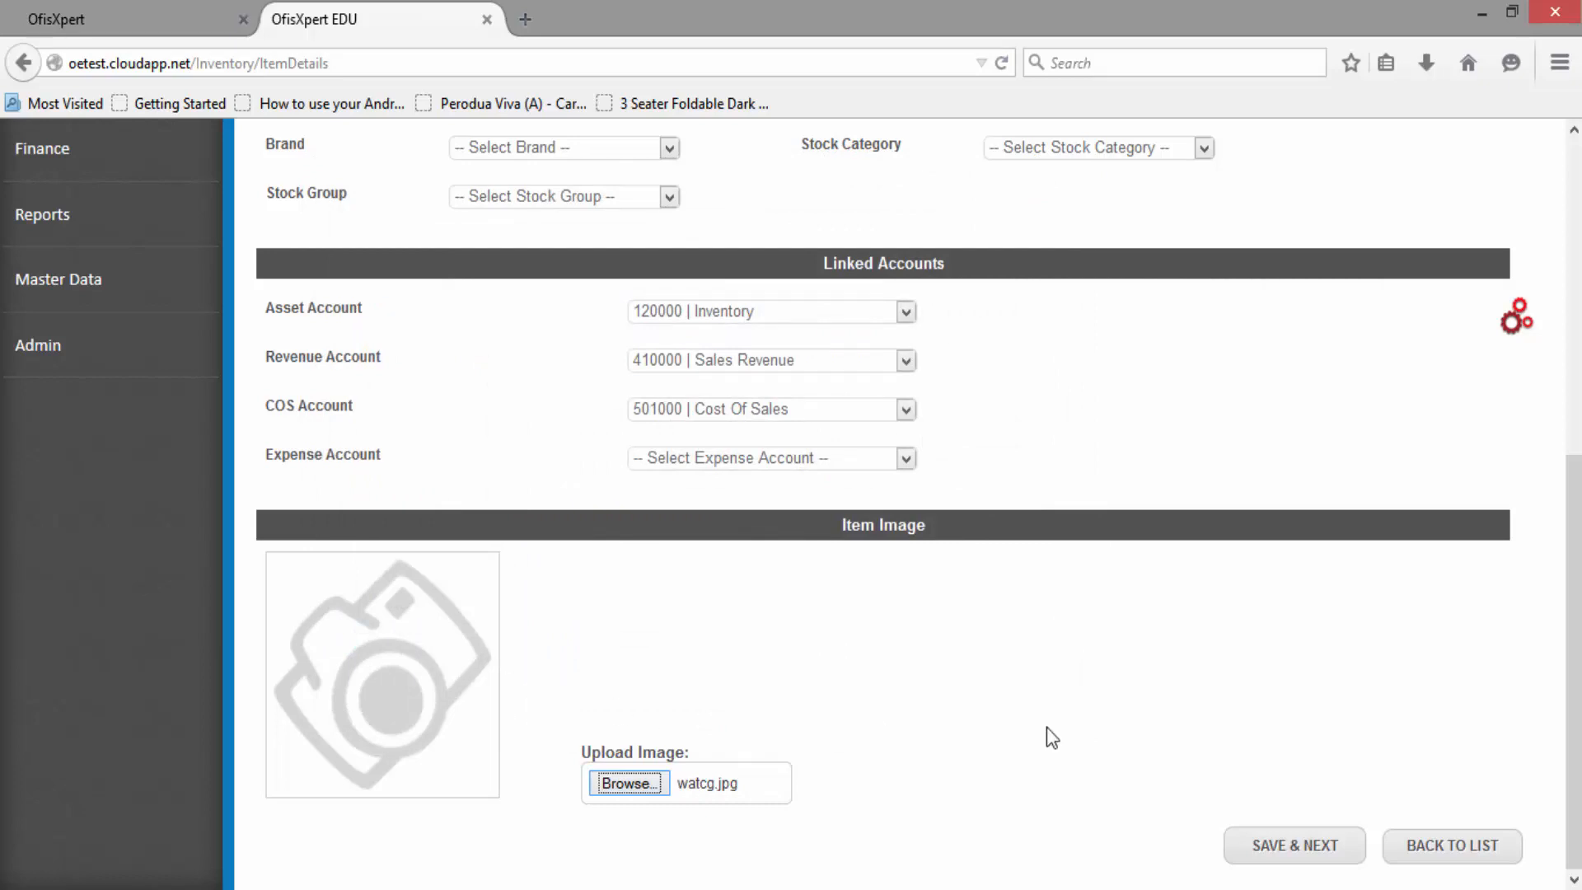
Step: Save the new item's details and continue to its price and quantity
click(1324, 859)
scroll(1135, 750, up, 3)
scroll(1135, 751, down, 3)
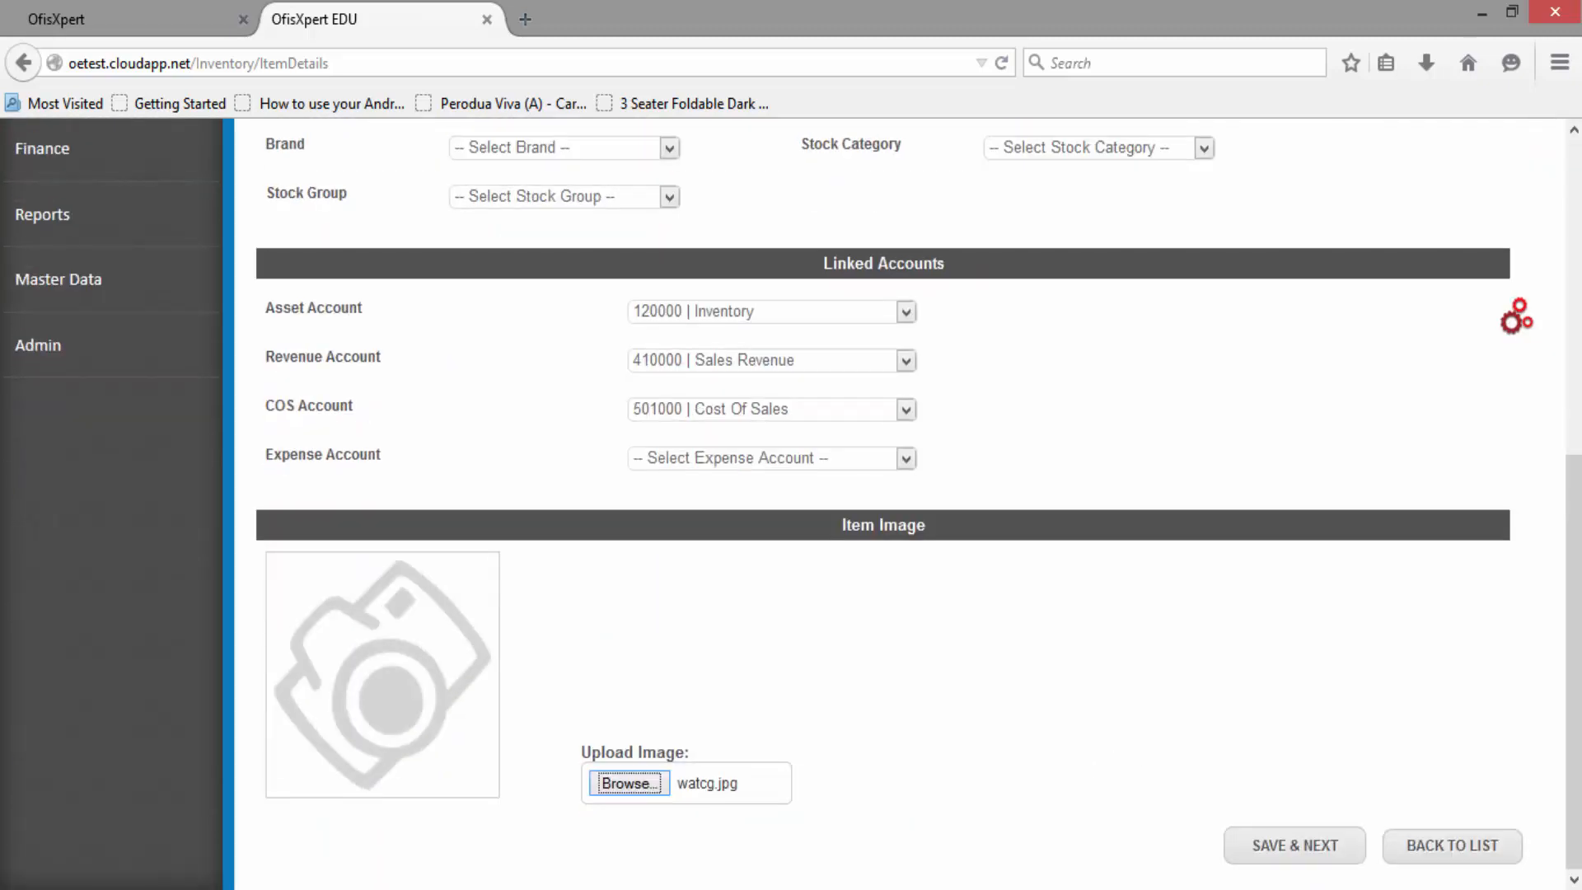
click(1265, 857)
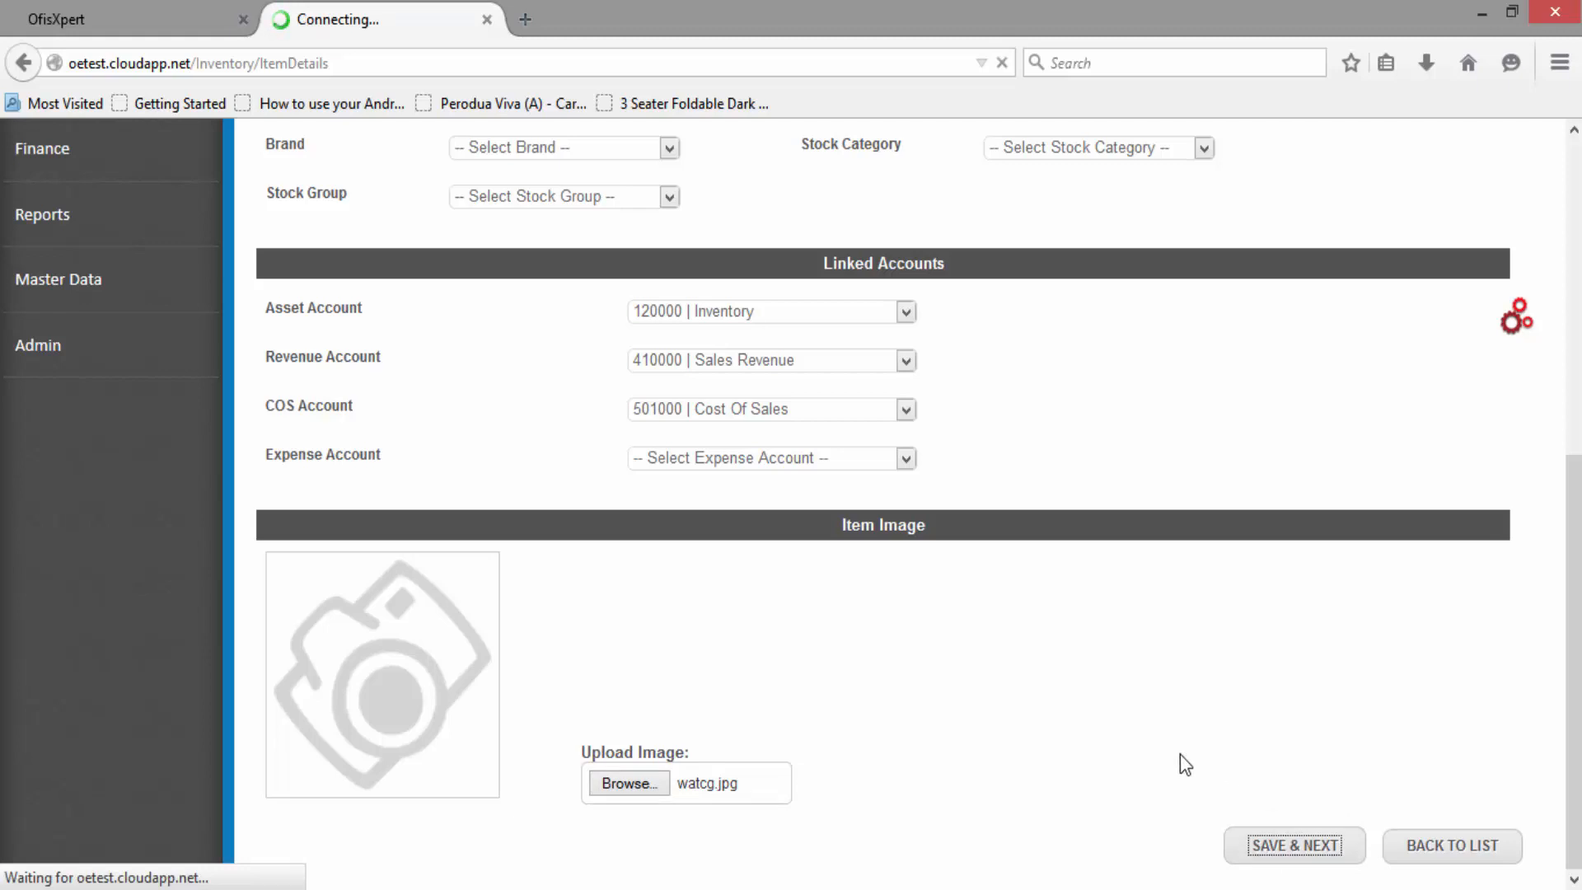
Step: Go back to the saved item's details to check the uploaded image
scroll(1023, 674, down, 3)
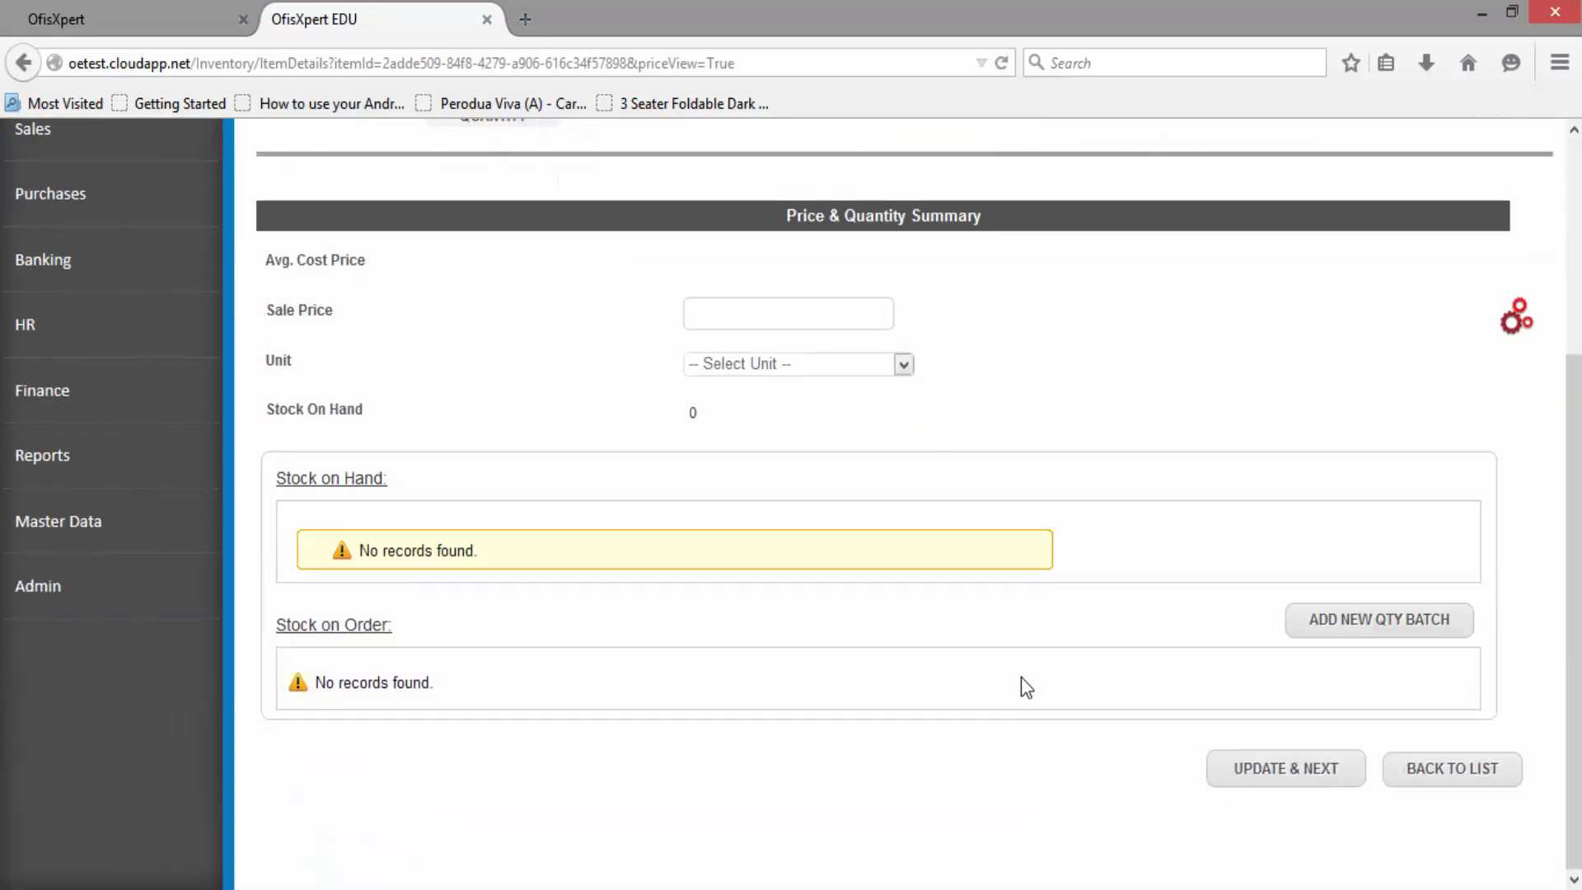
scroll(699, 636, up, 3)
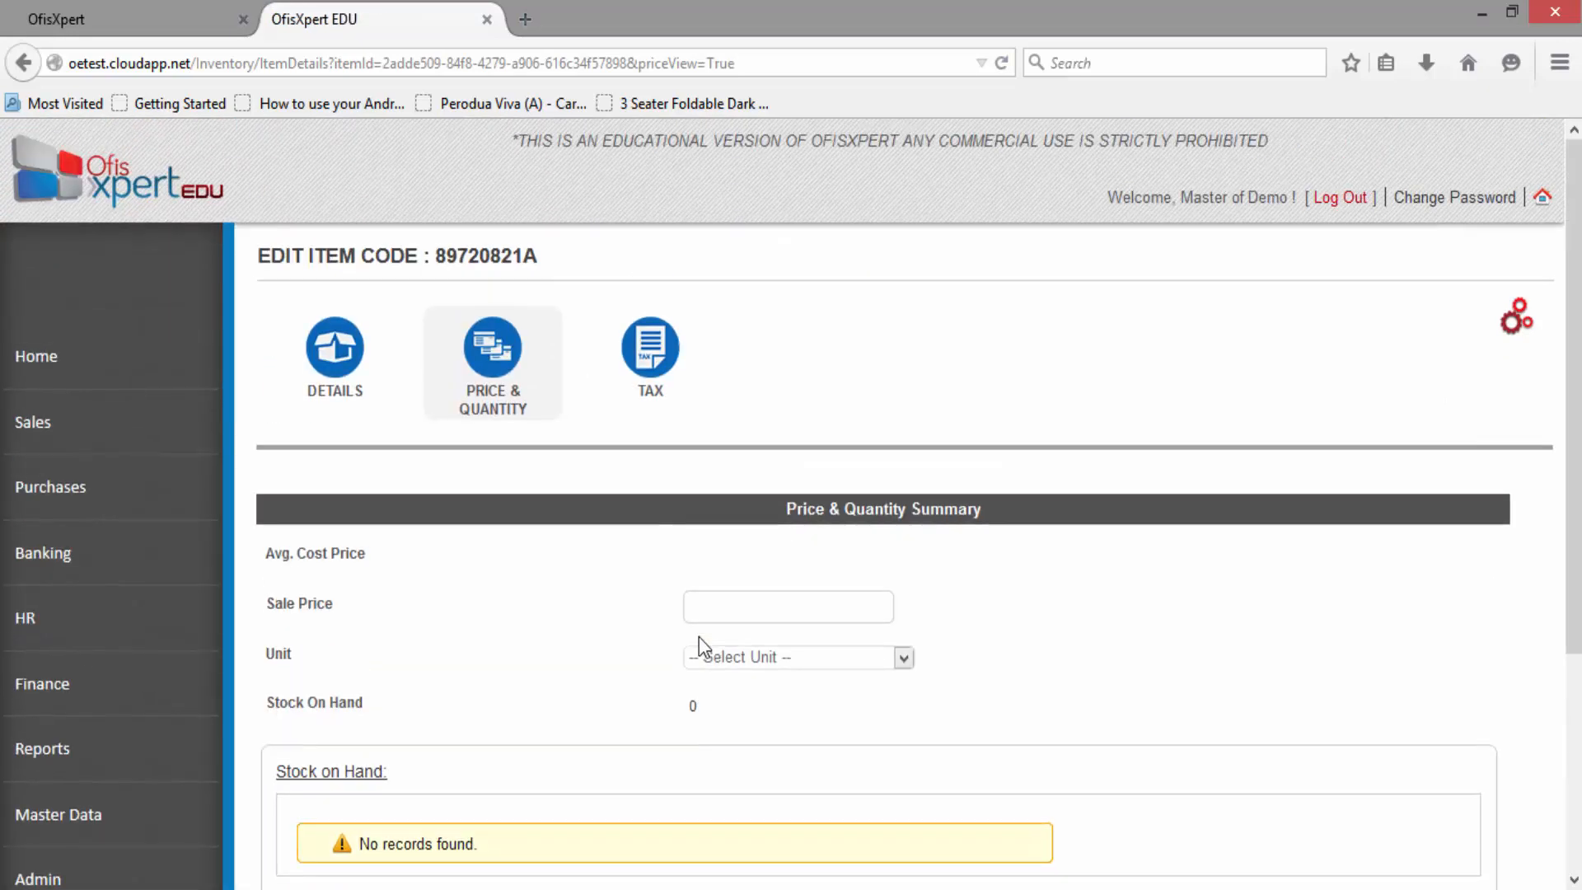
click(343, 361)
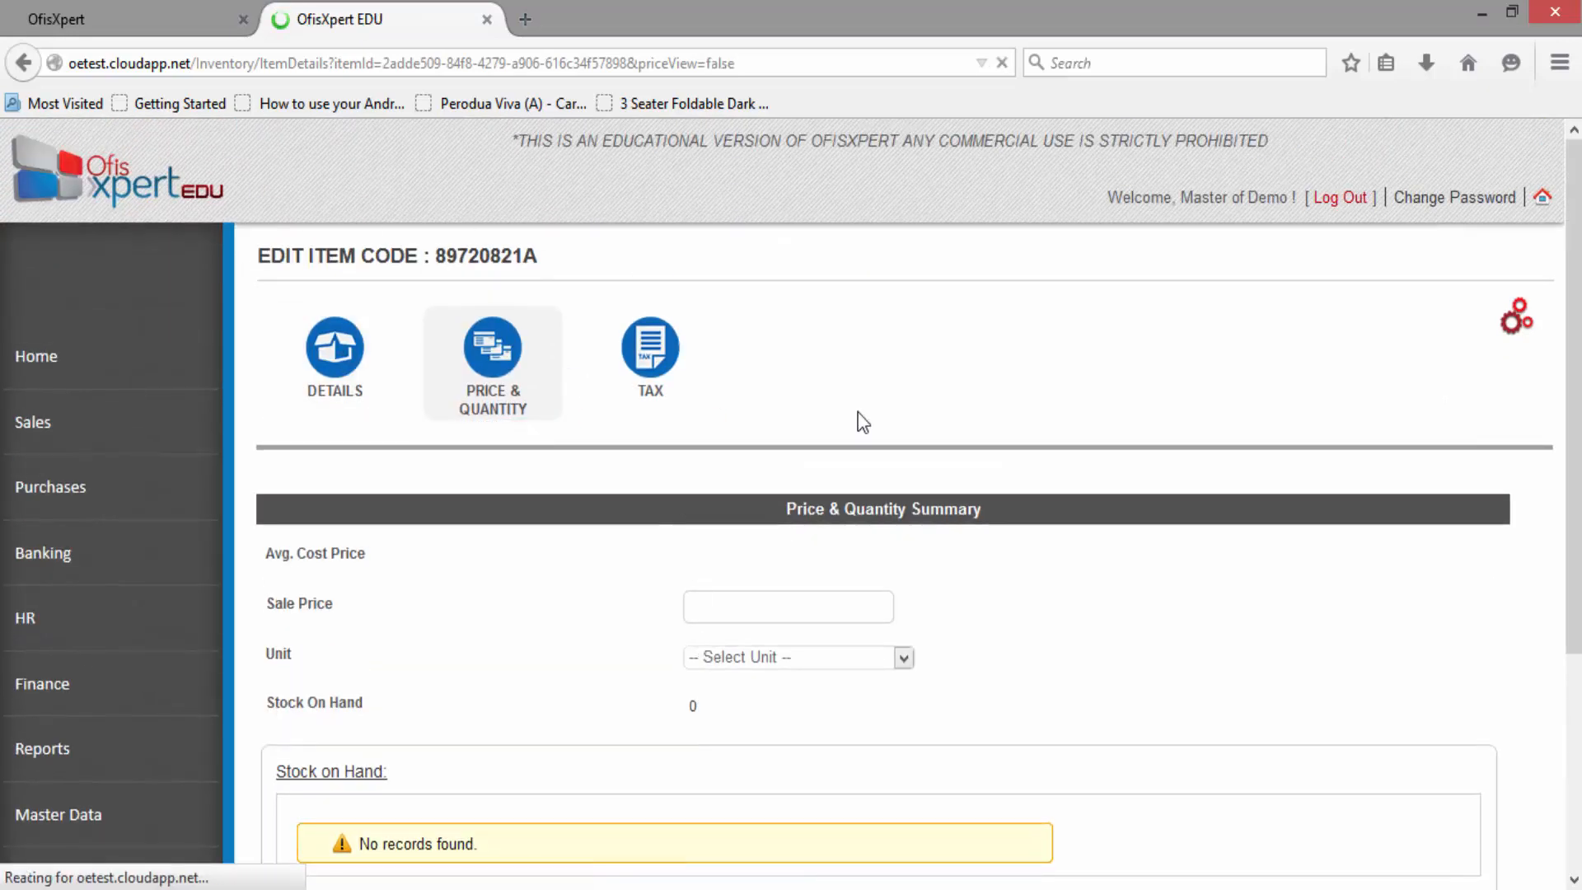
scroll(857, 422, down, 6)
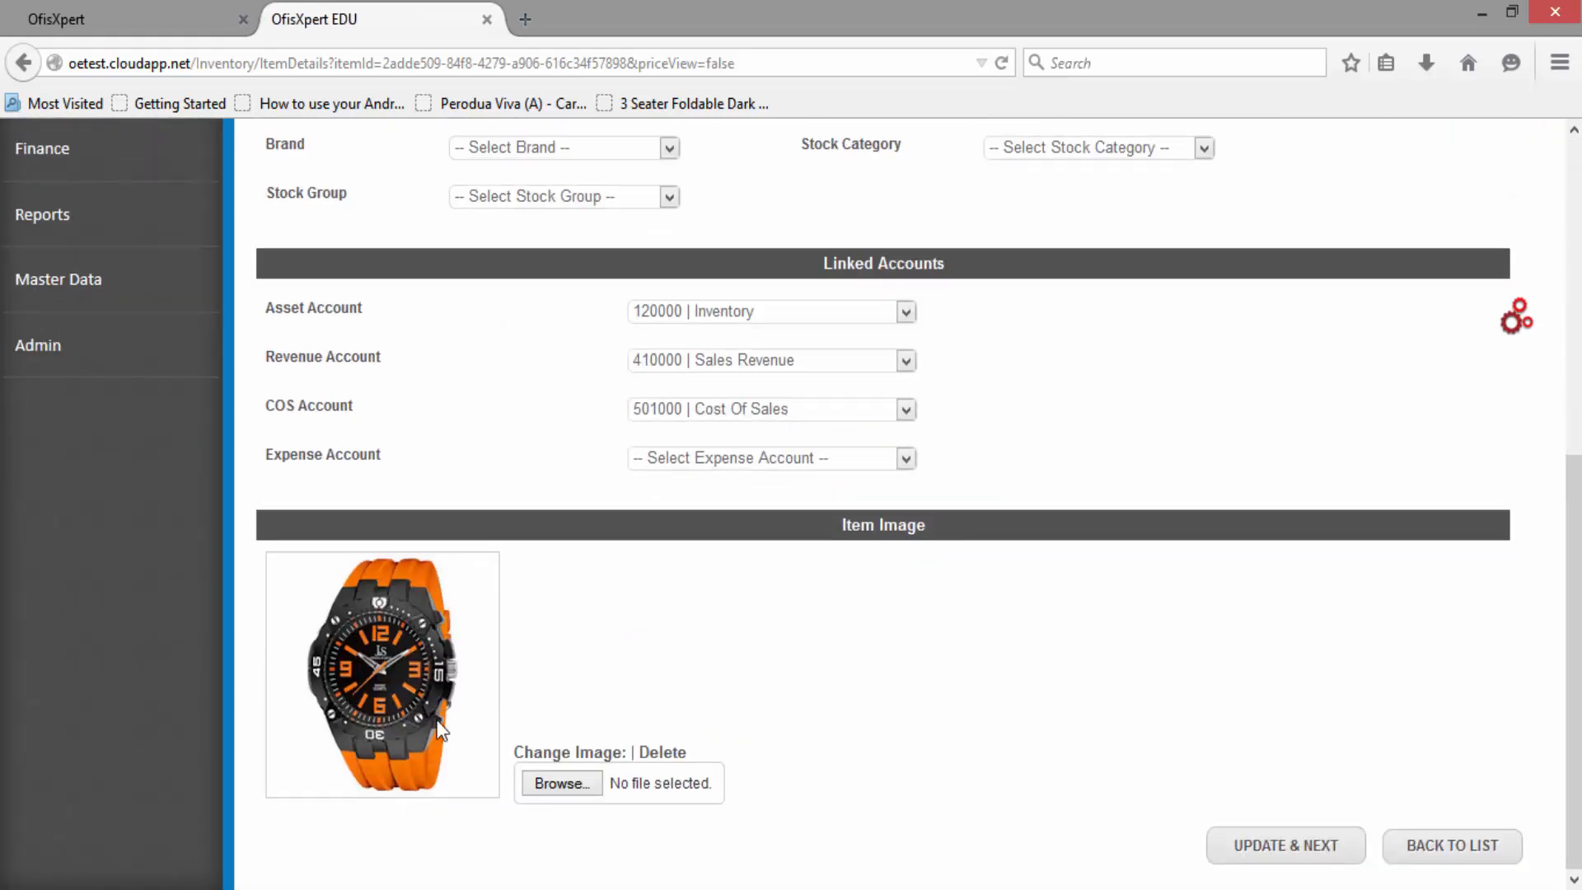
Step: Change the item's name from its placeholder text to WATCH in the item details
scroll(808, 731, up, 3)
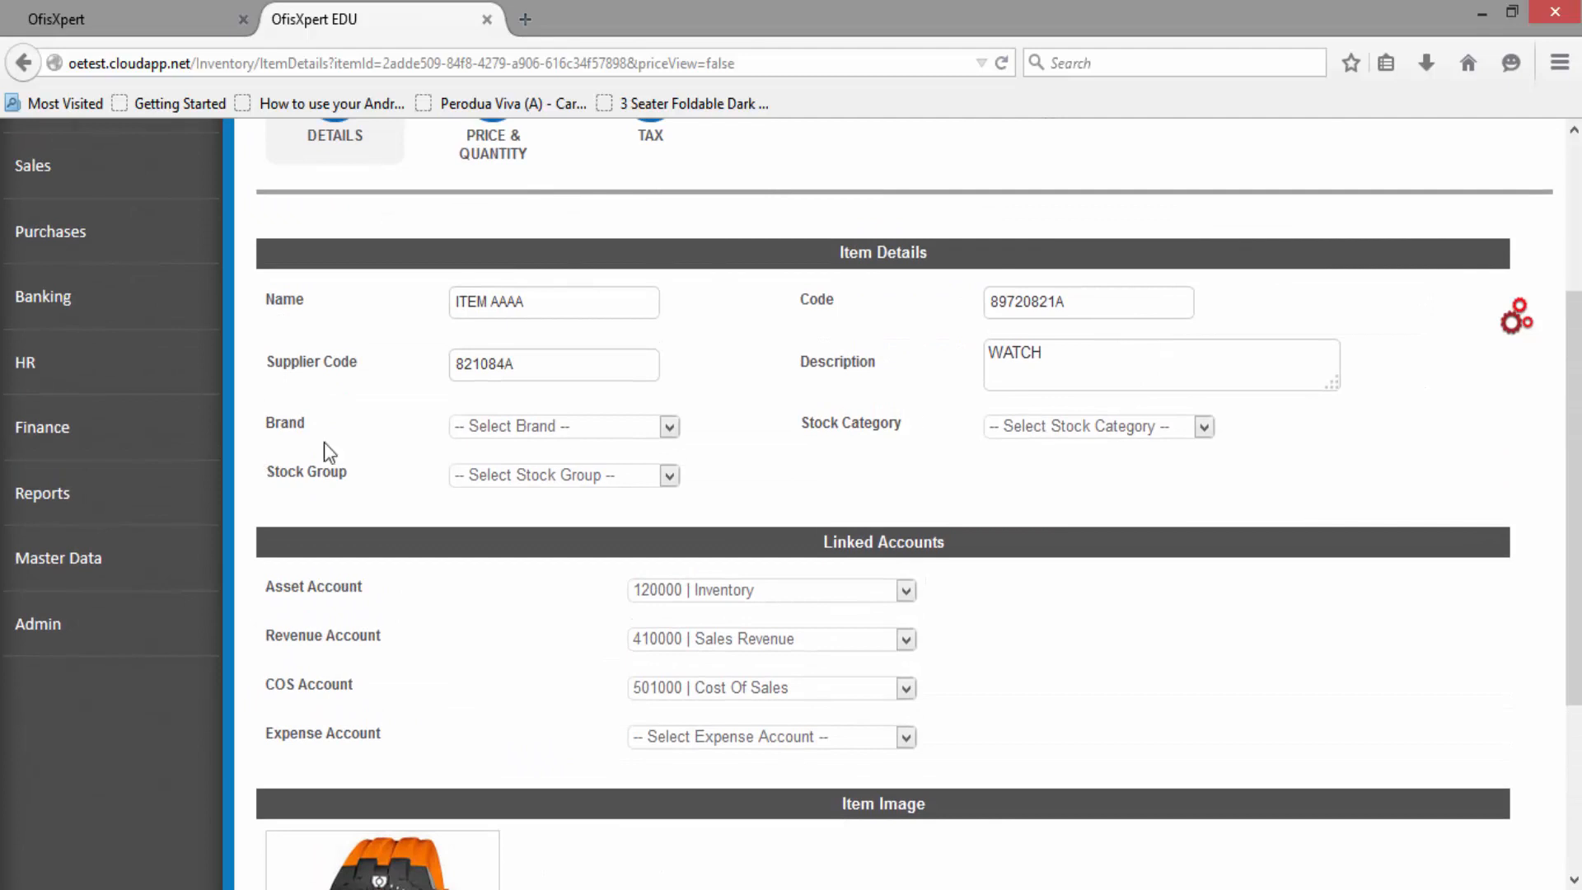
scroll(325, 445, up, 2)
drag(621, 442, 498, 442)
drag(333, 446, 316, 445)
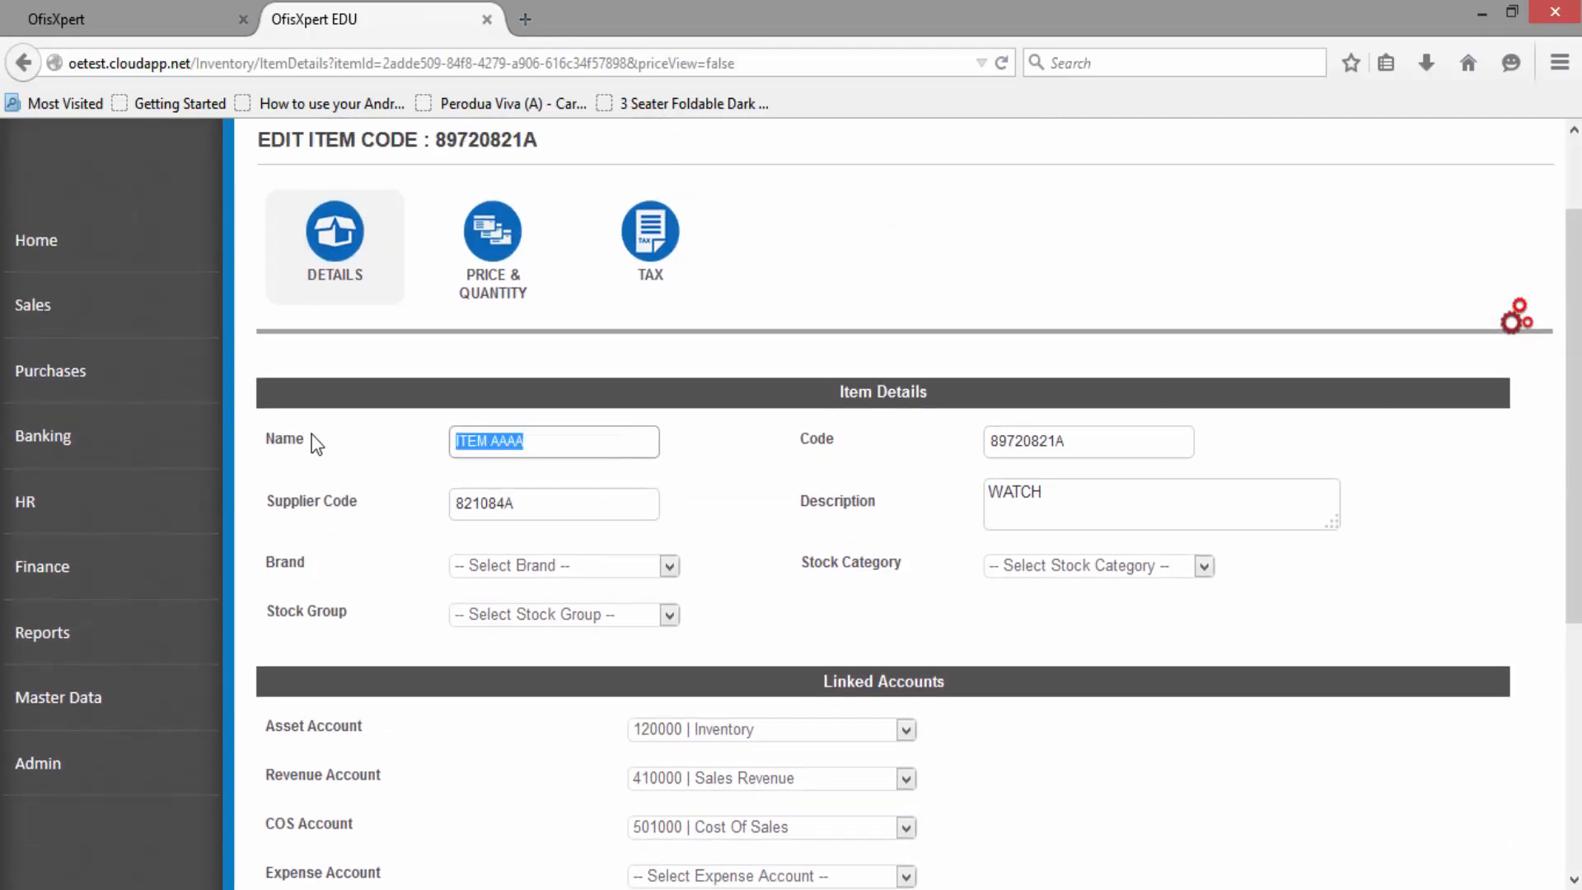
scroll(713, 610, down, 5)
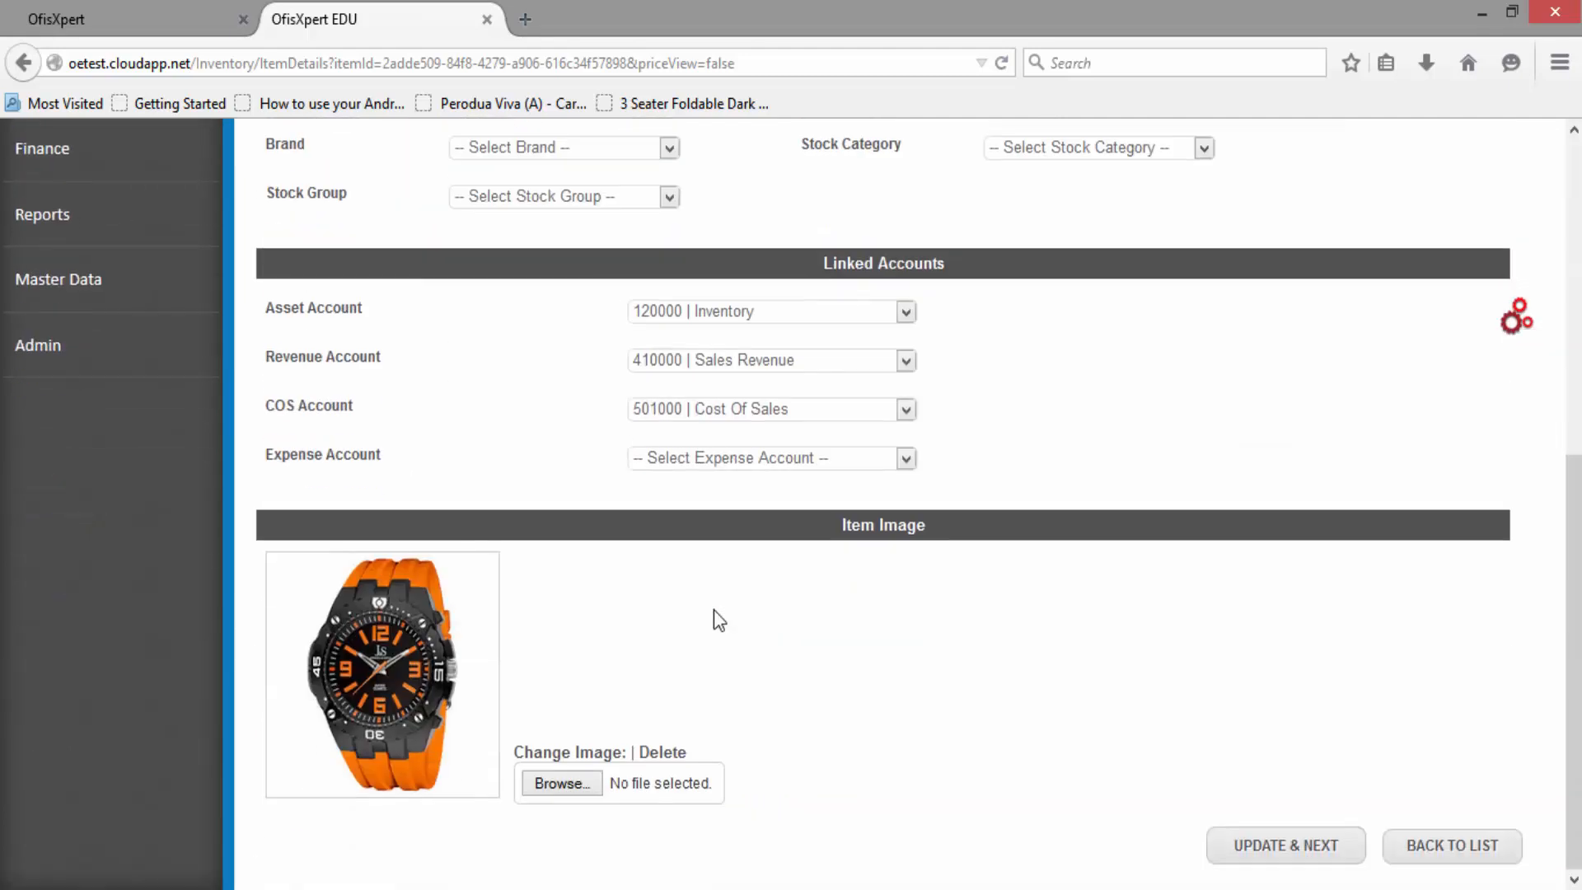
scroll(714, 610, up, 6)
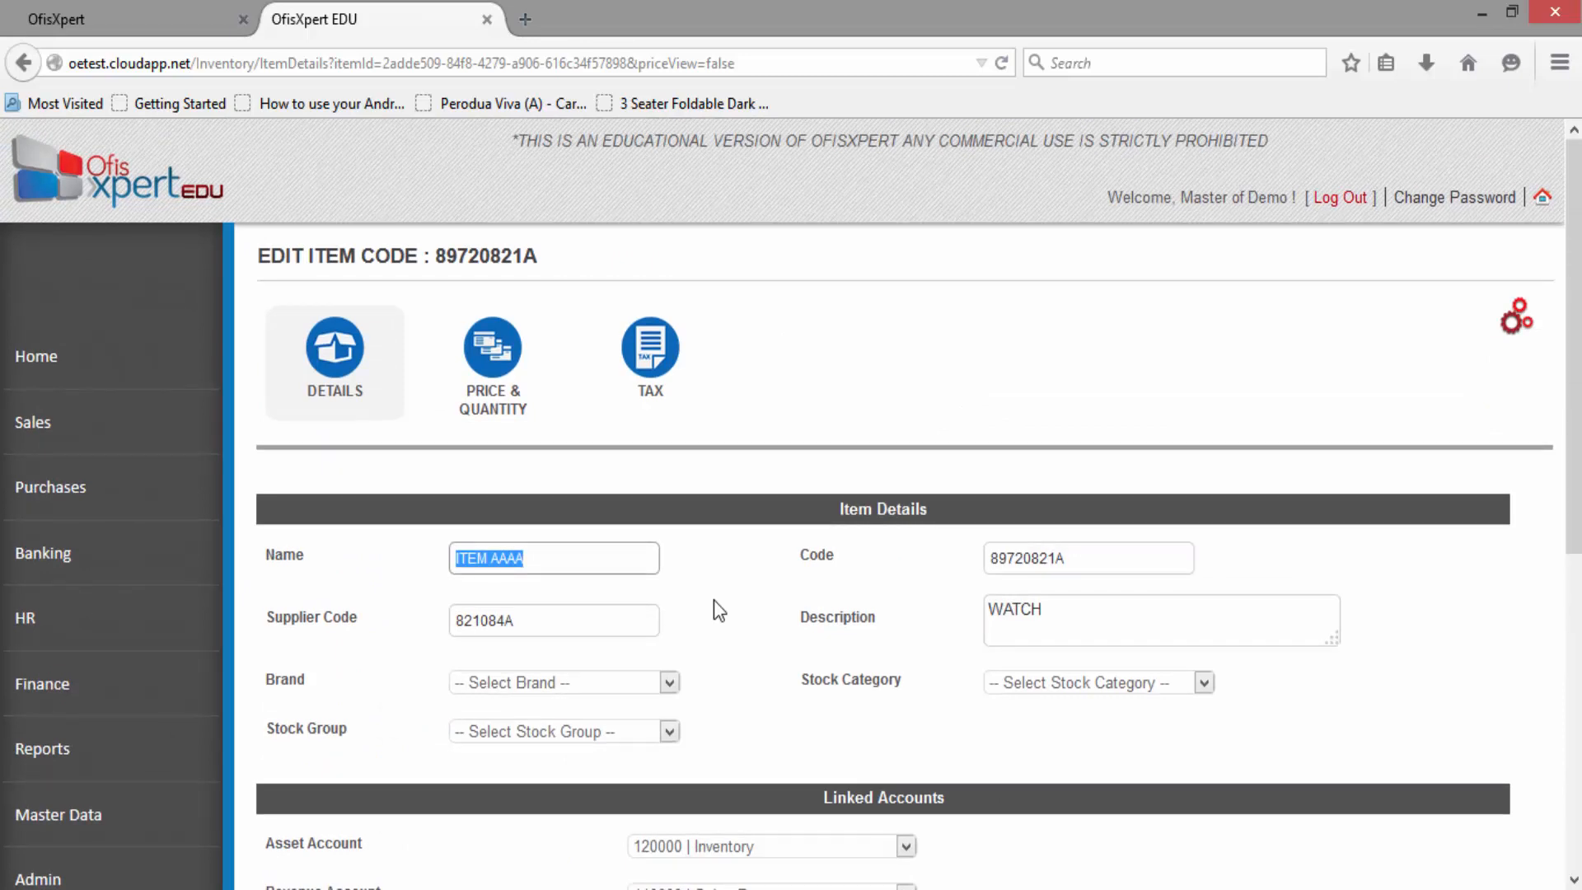
text(IS)
key(BackSpace)
key(BackSpace)
text(WATCH)
Step: Update the item's details and continue to its price and quantity
scroll(915, 643, down, 5)
scroll(927, 650, up, 1)
scroll(932, 649, down, 1)
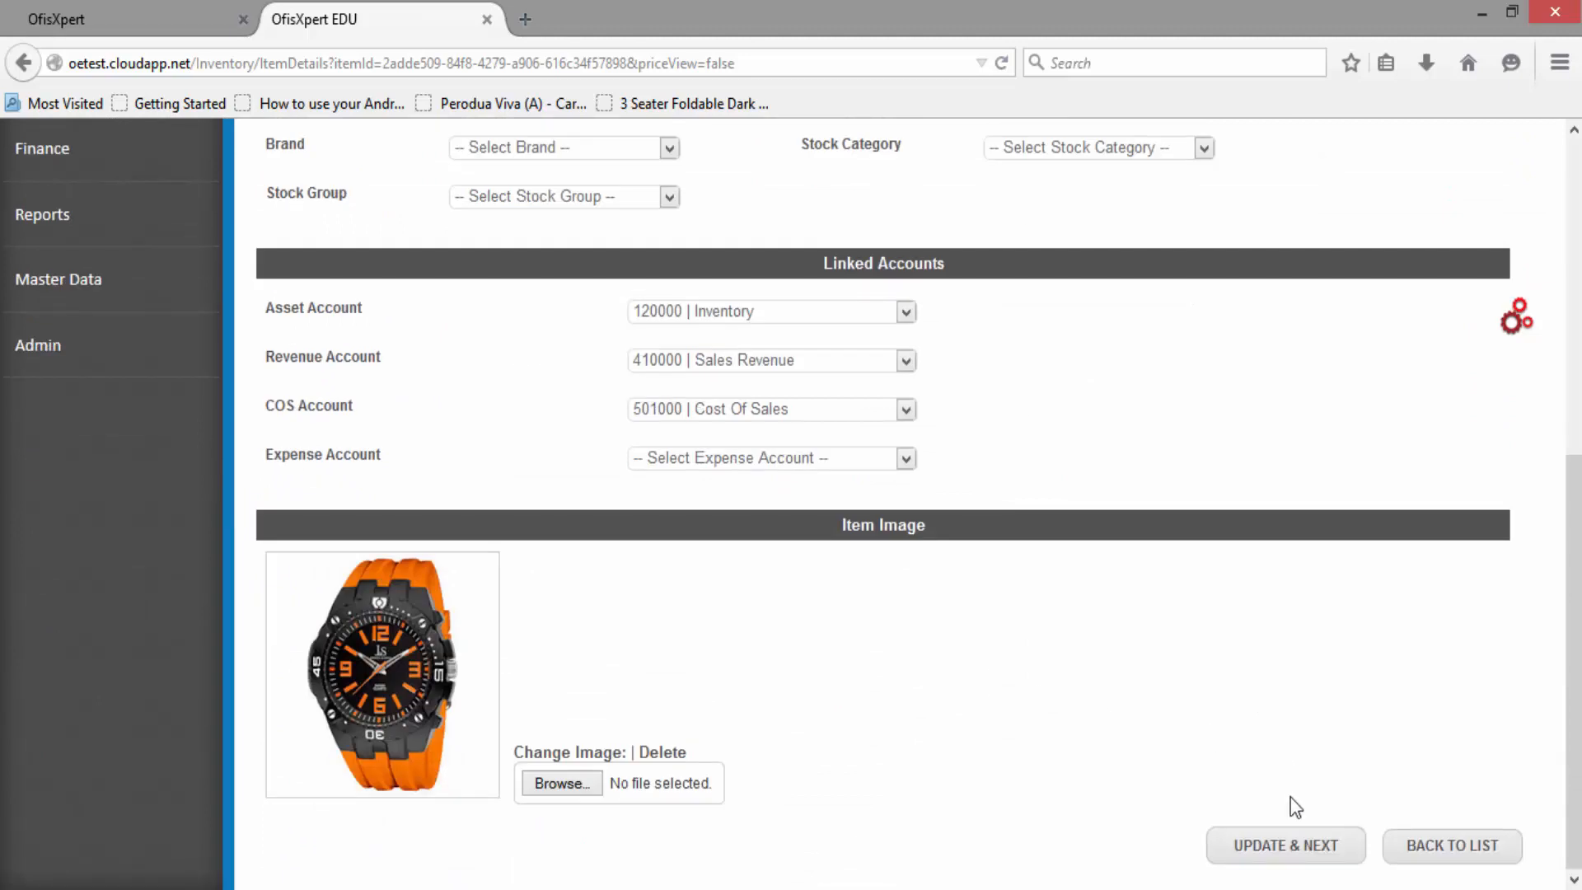
click(1304, 848)
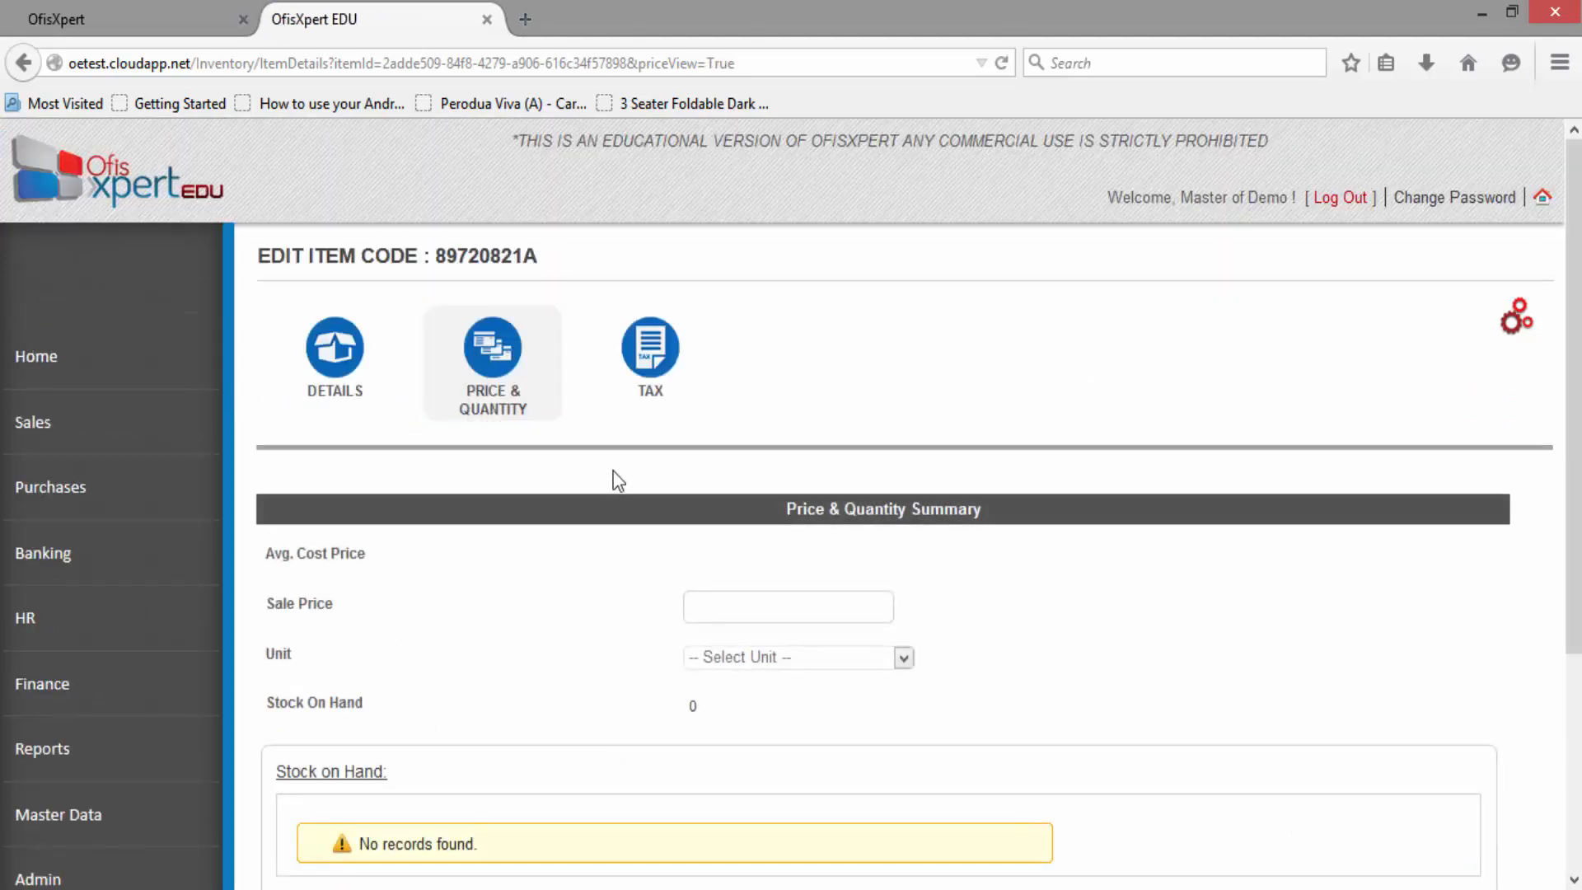
scroll(614, 577, down, 3)
scroll(608, 697, up, 4)
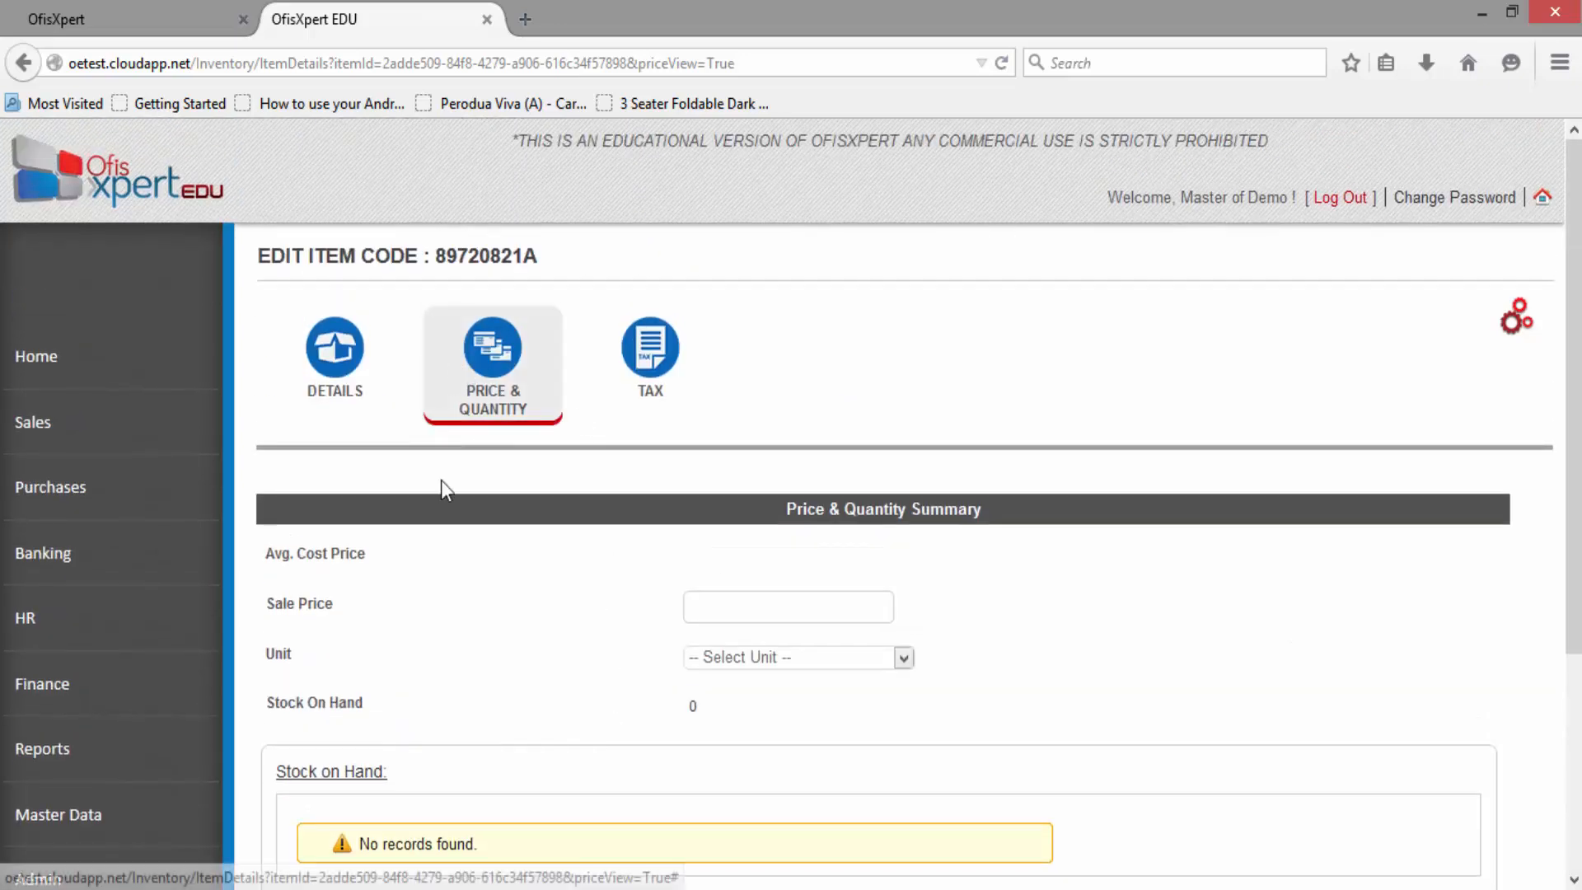
click(857, 603)
click(838, 659)
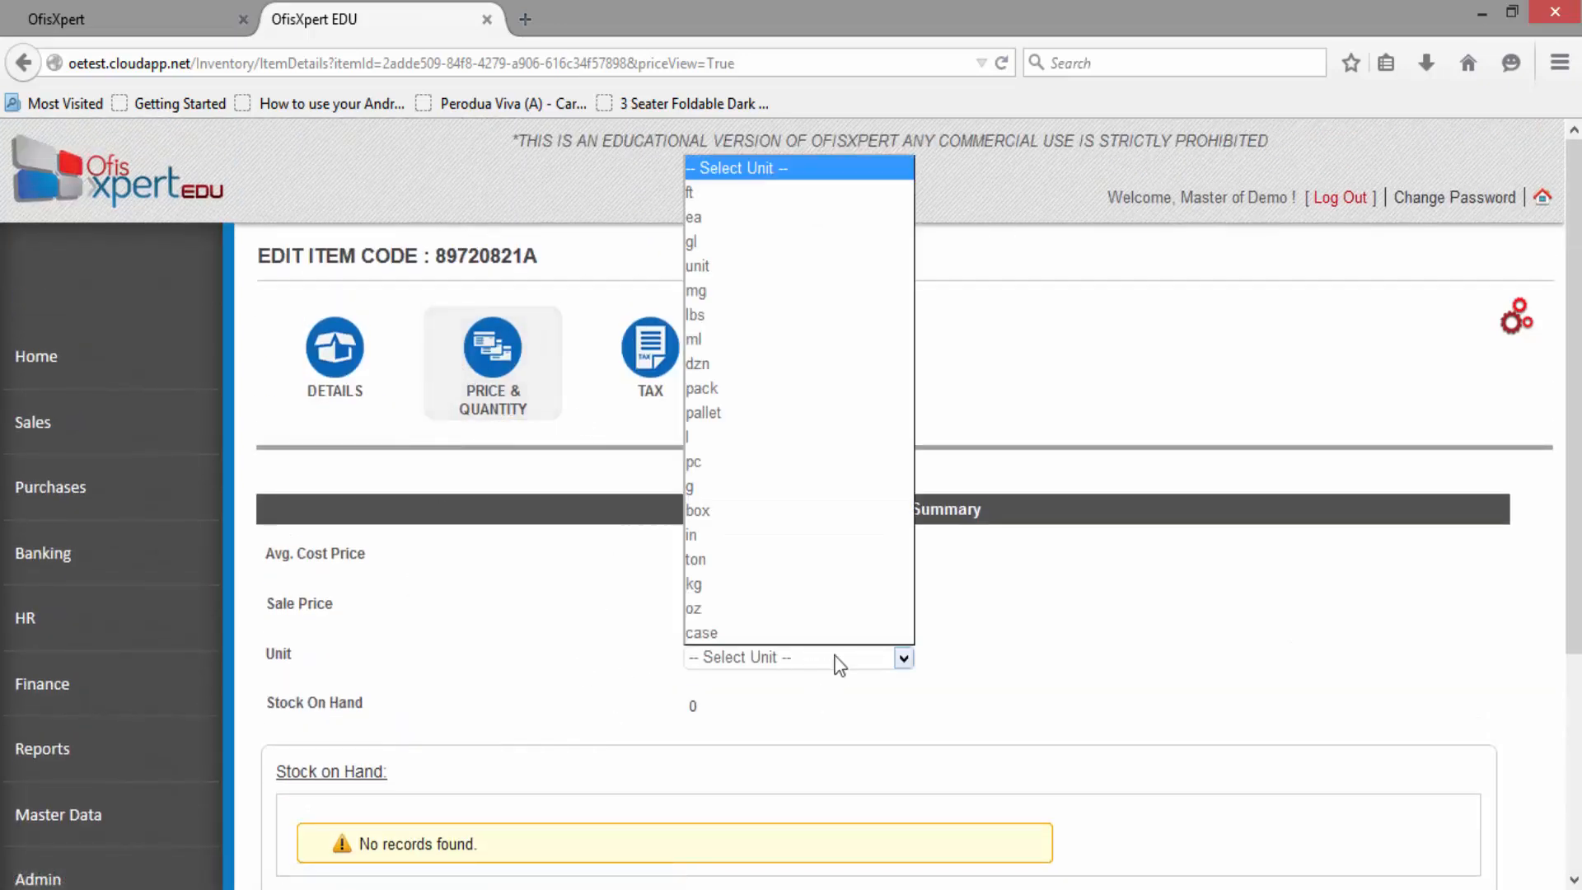
click(838, 663)
Step: Start a new quantity batch for the item and accept that batches cannot be edited
scroll(368, 692, down, 3)
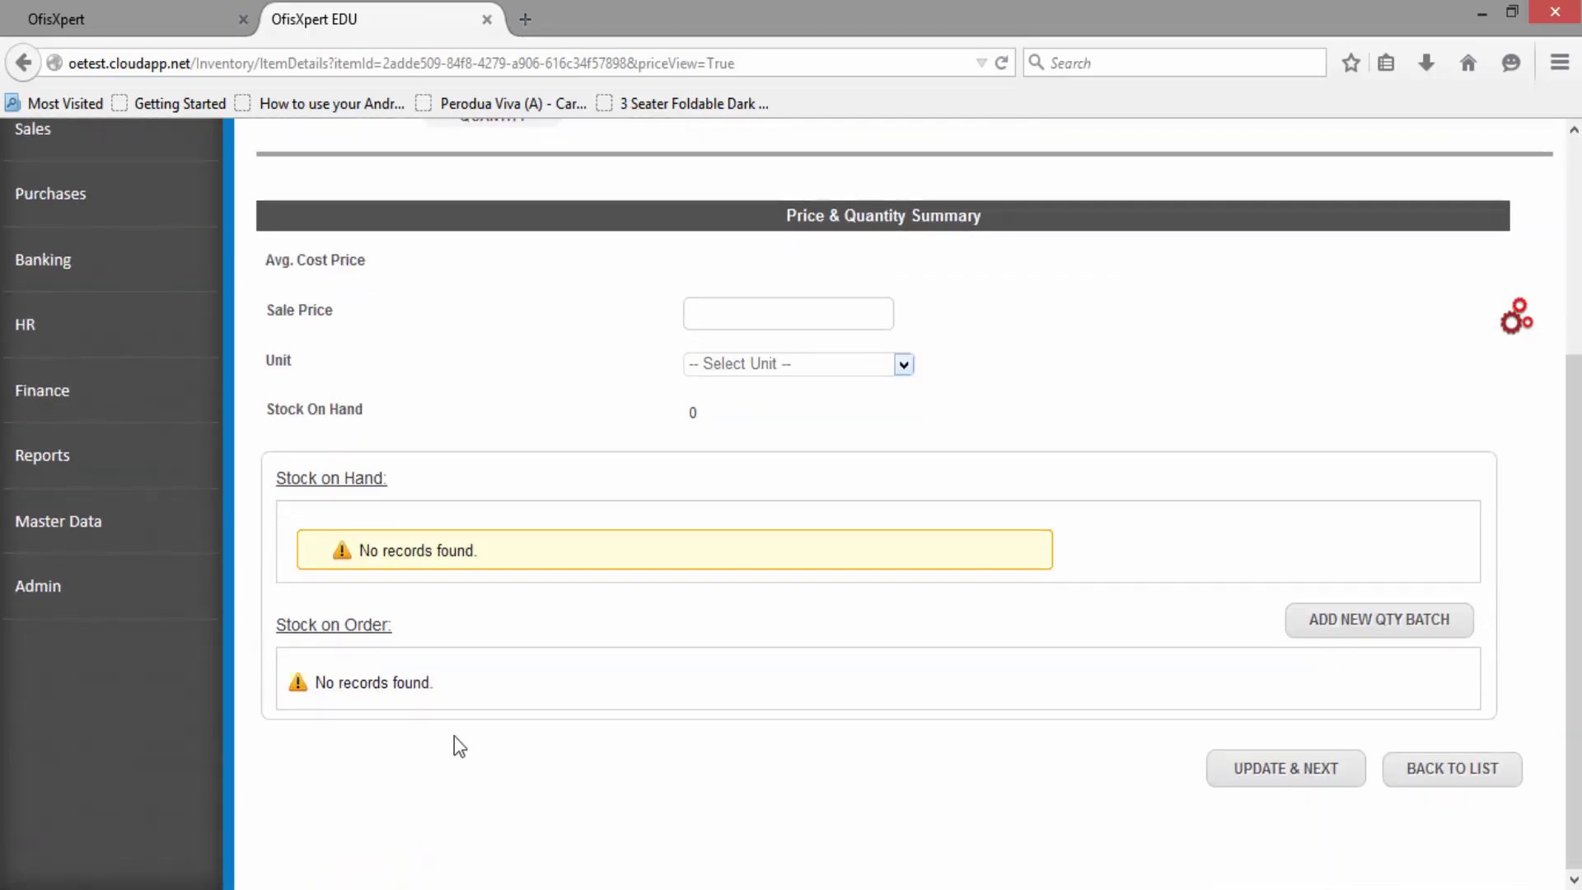
click(1362, 630)
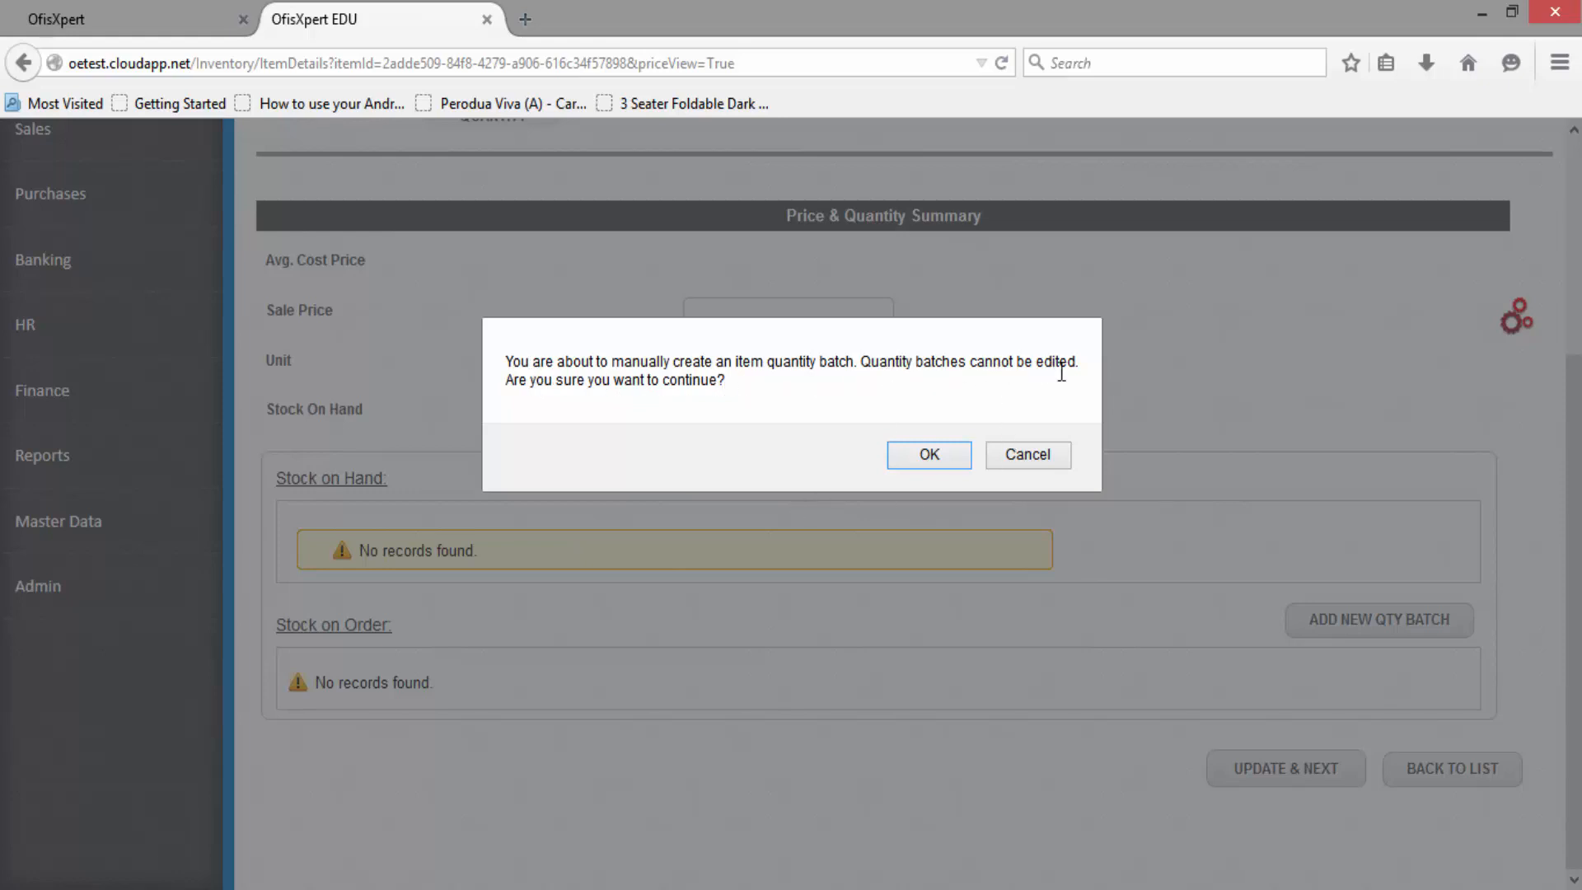
click(929, 457)
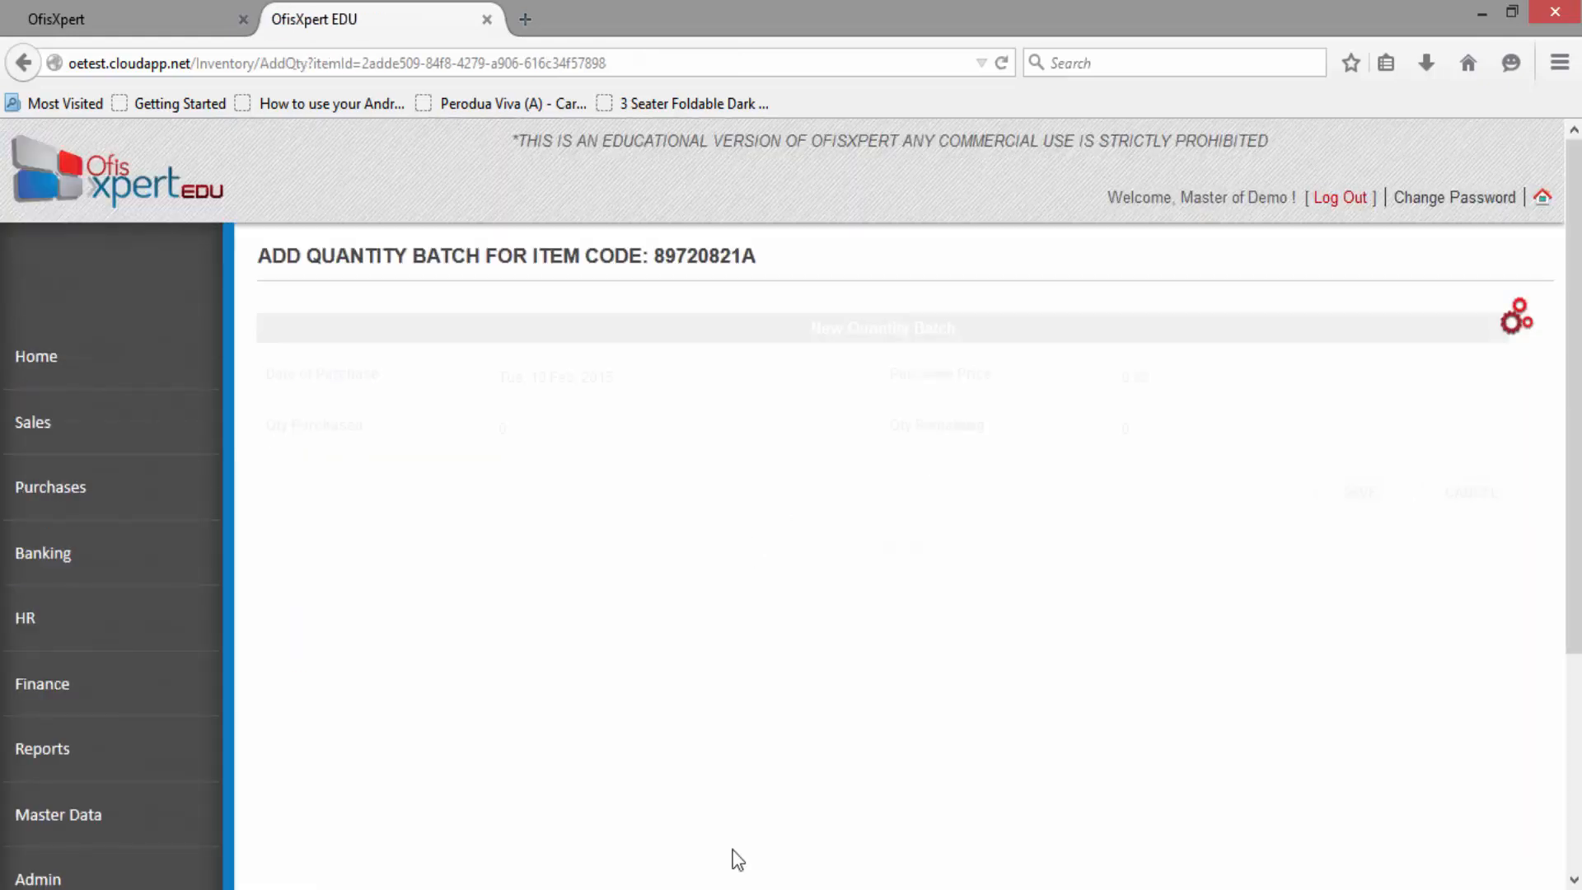
click(651, 381)
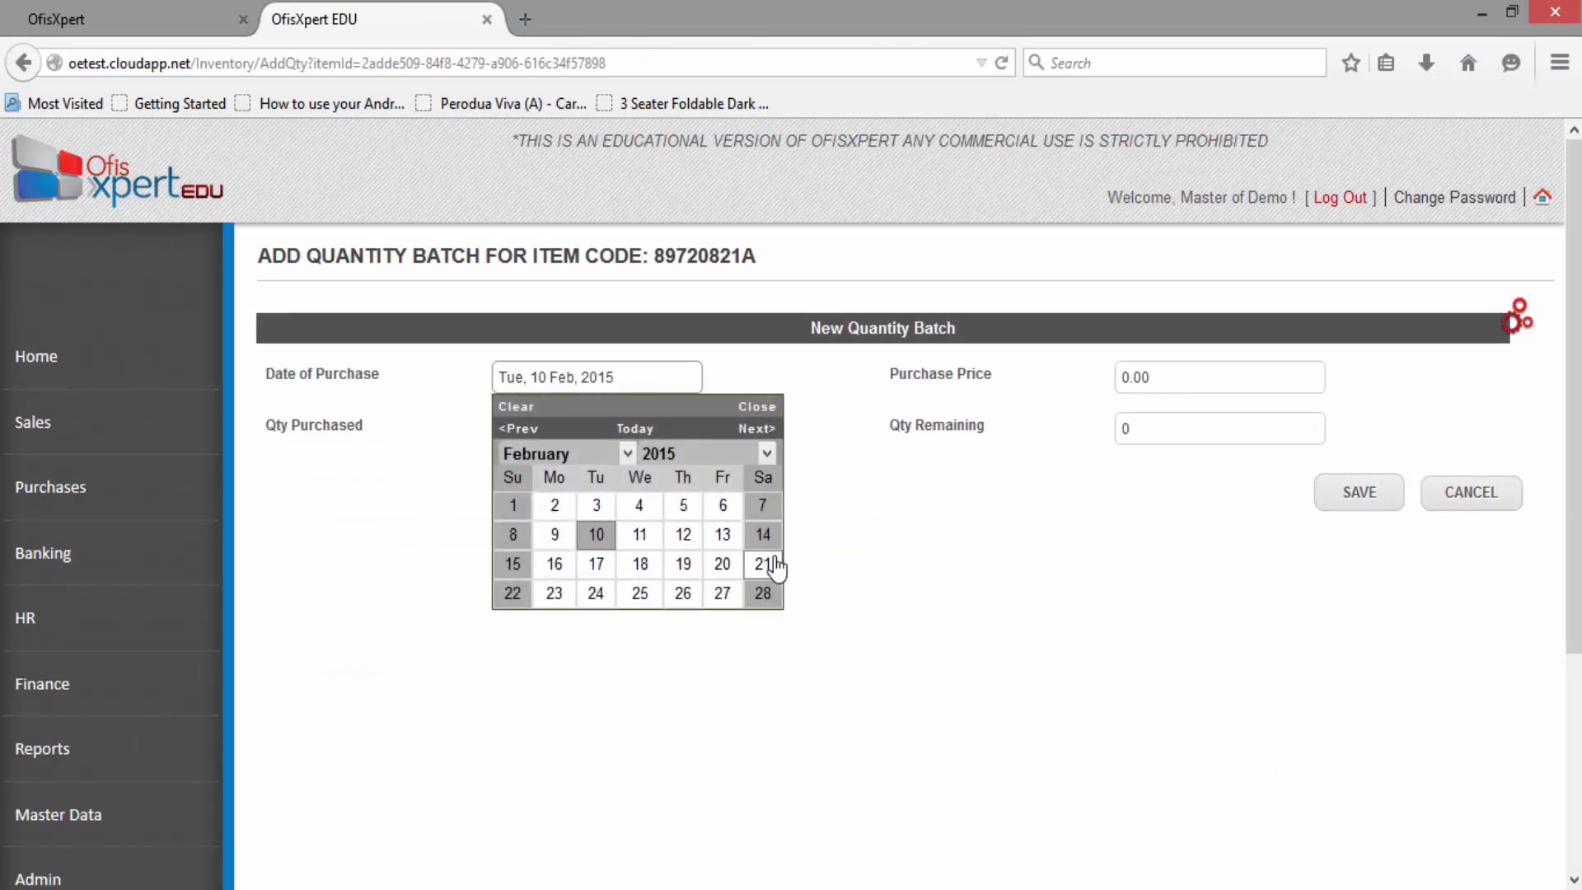
click(892, 567)
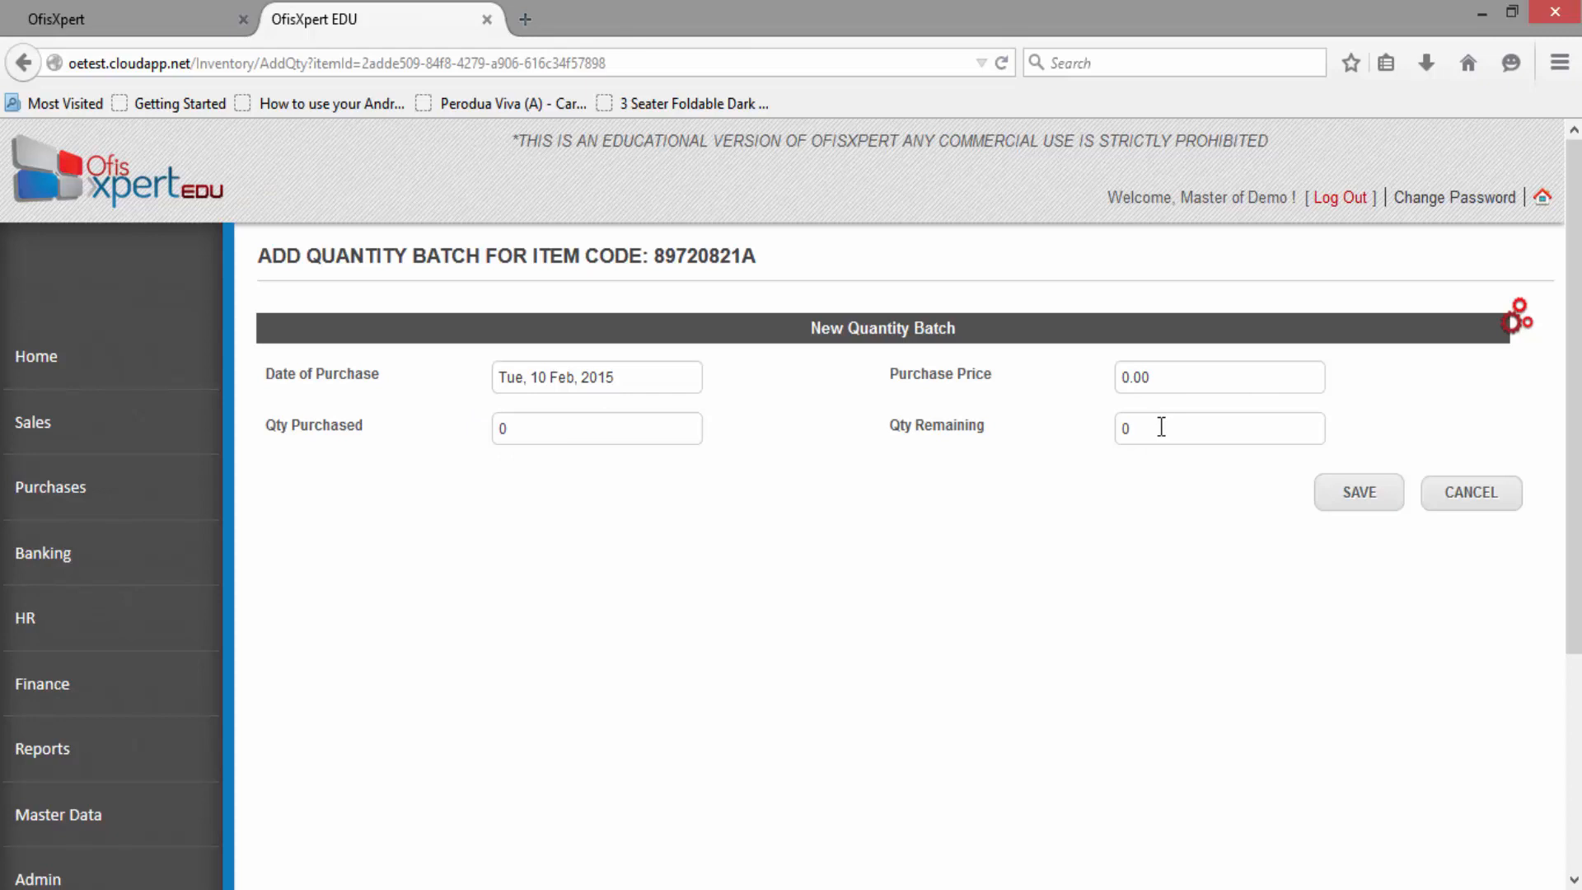
click(633, 378)
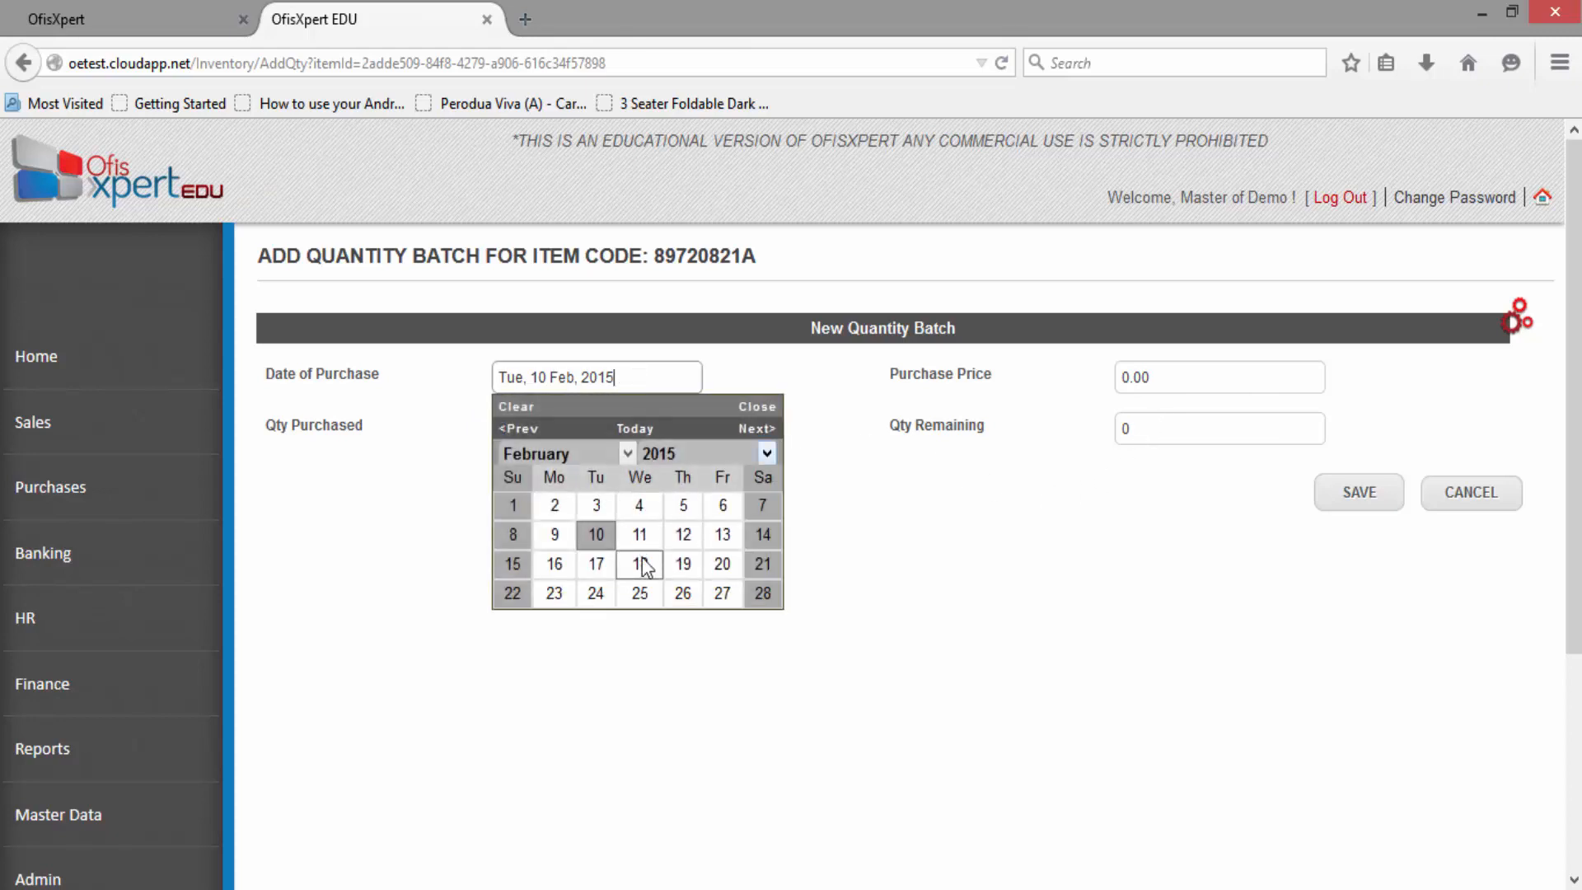
click(389, 633)
Step: Set the quantity batch's date of purchase to Wed, Dec 10, 2014
click(637, 390)
click(768, 453)
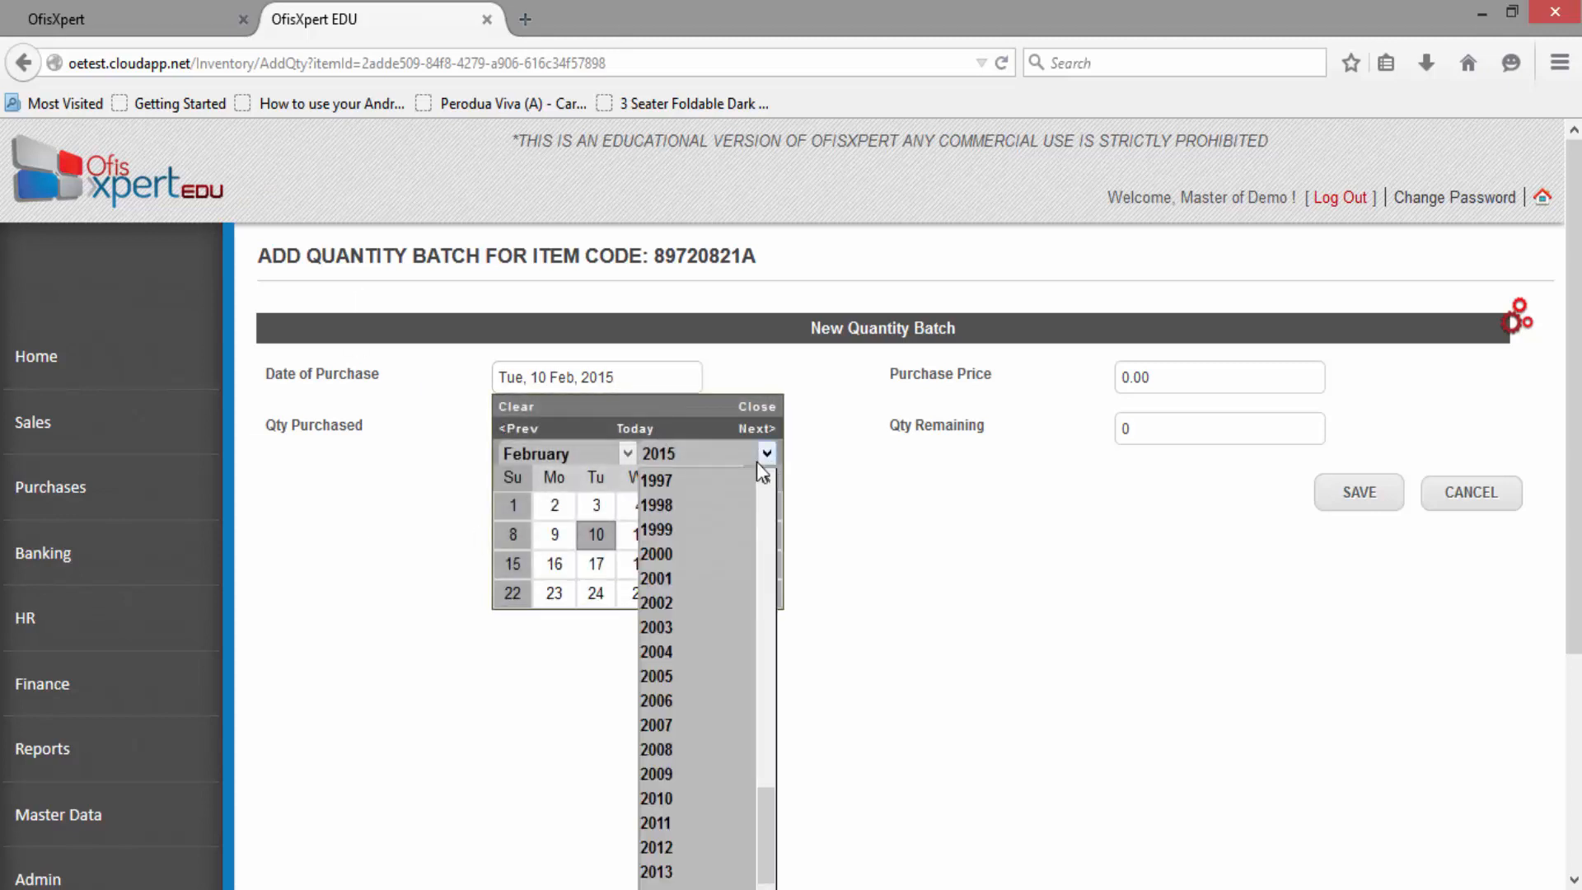
click(657, 886)
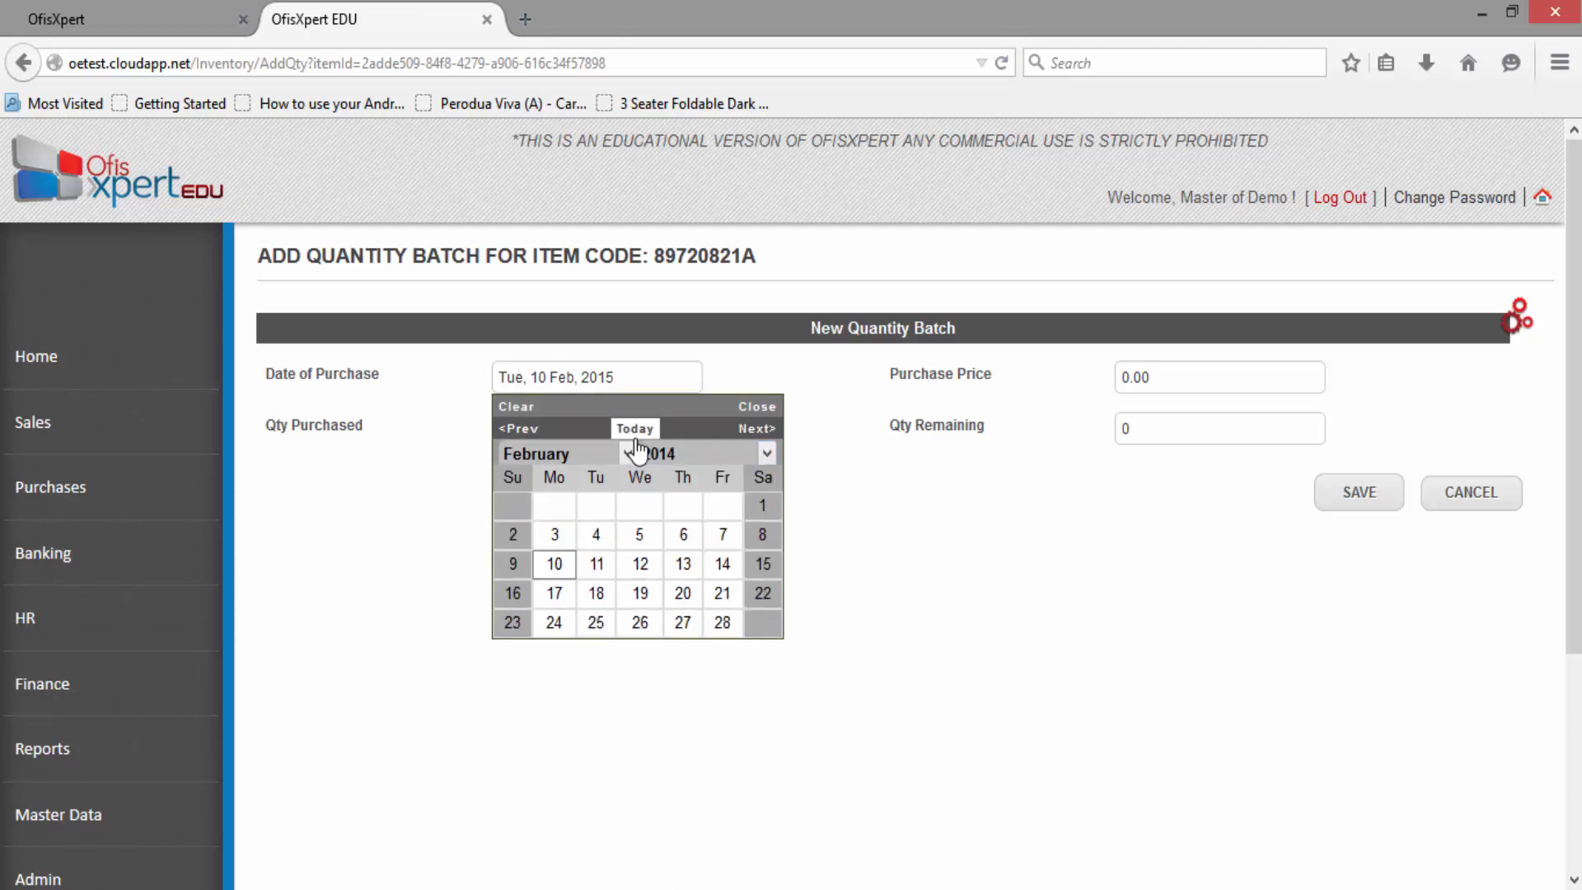
click(636, 438)
click(628, 455)
click(713, 455)
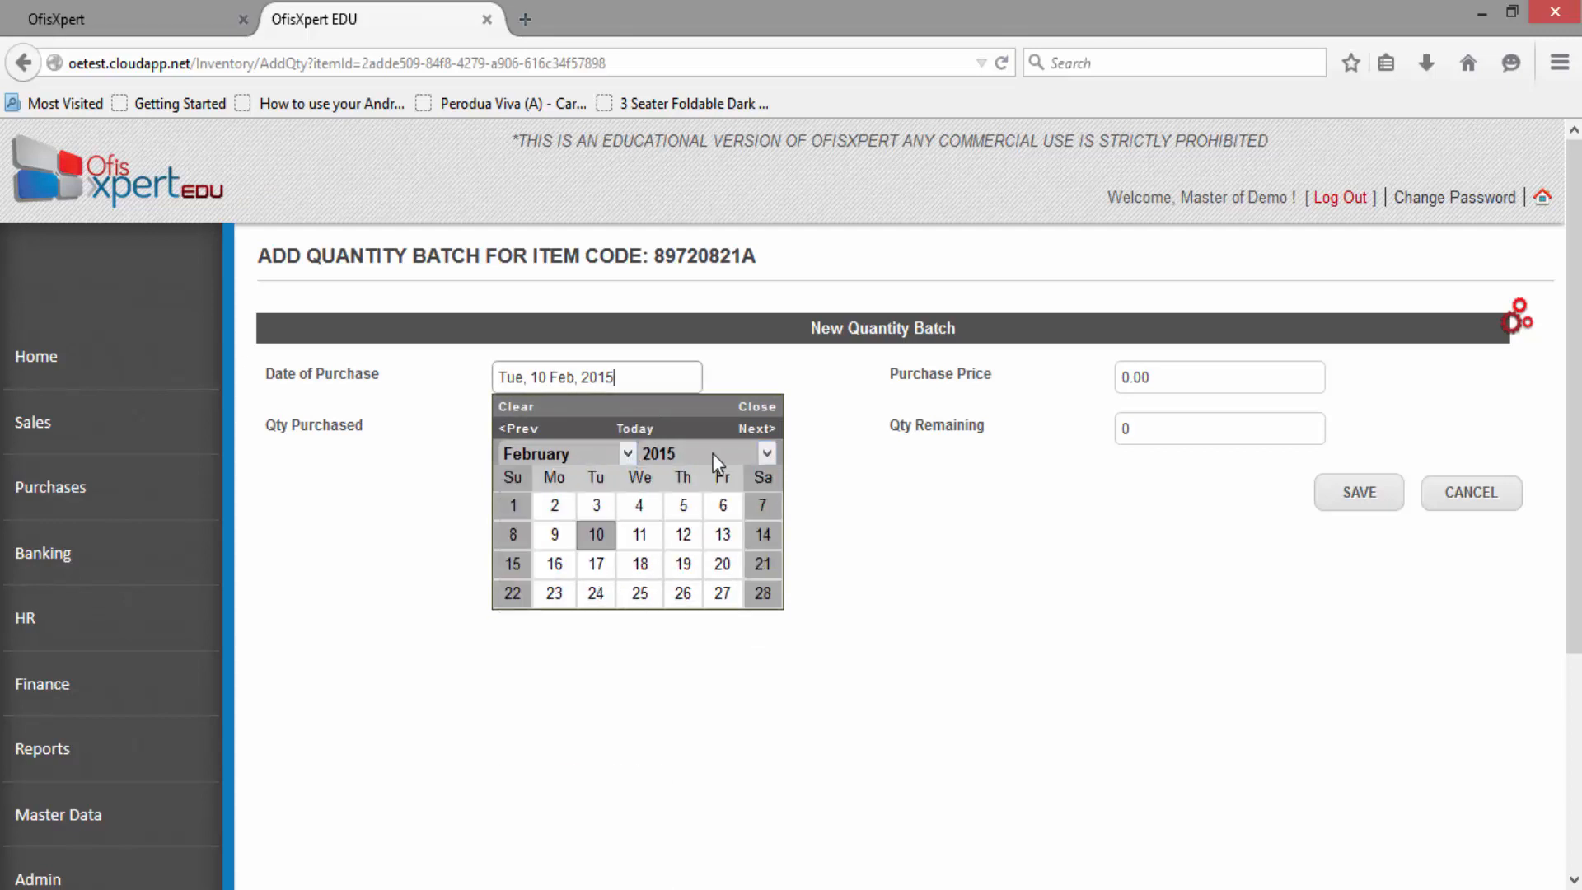
click(768, 453)
click(681, 885)
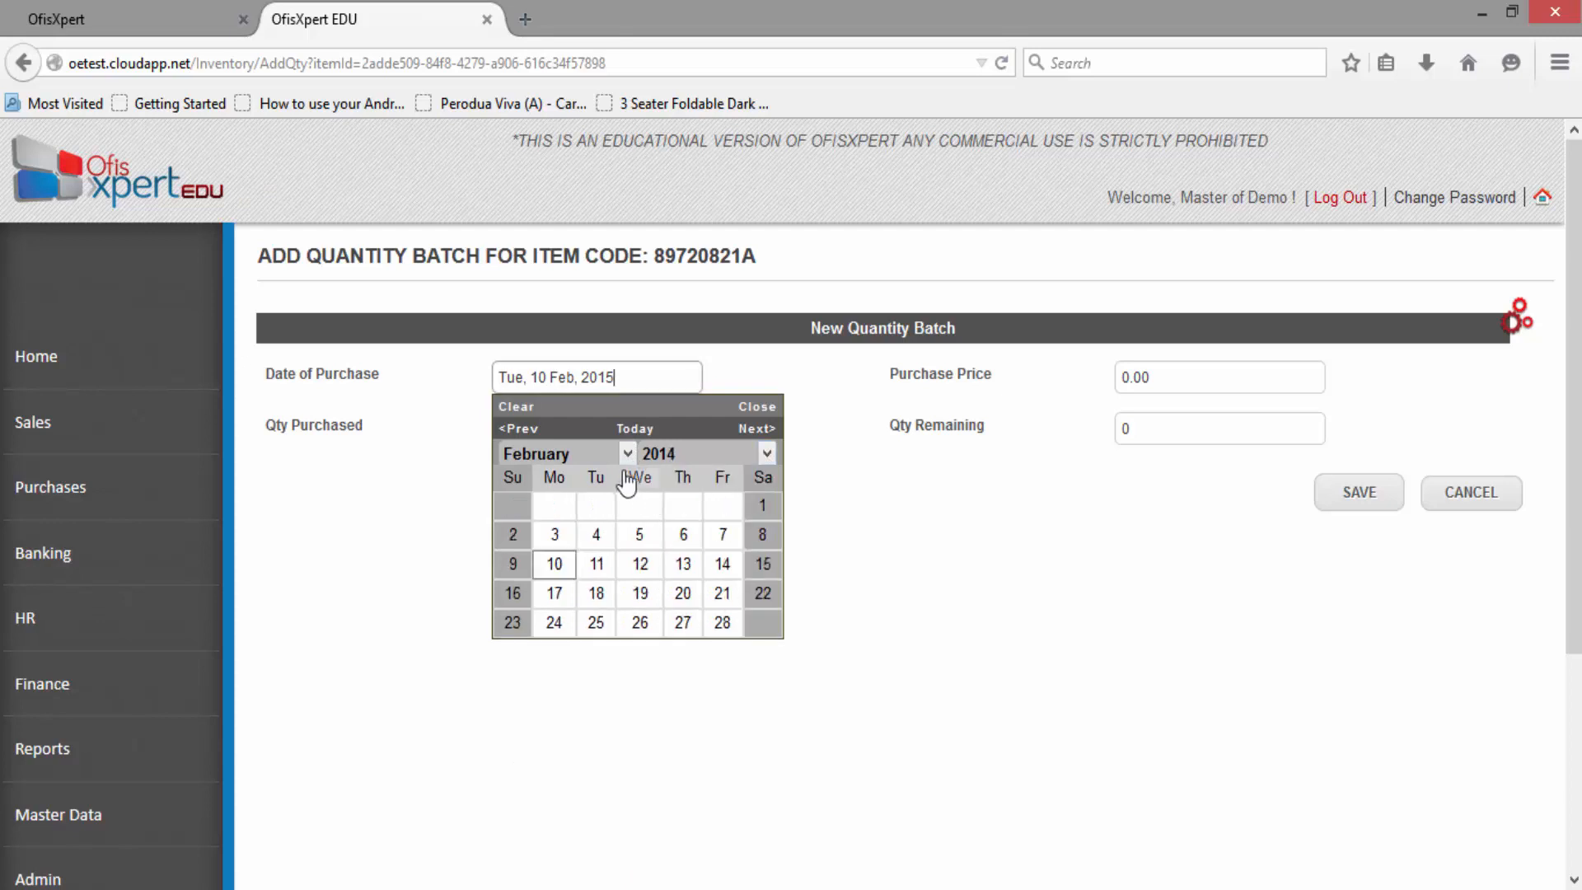
click(629, 458)
click(538, 747)
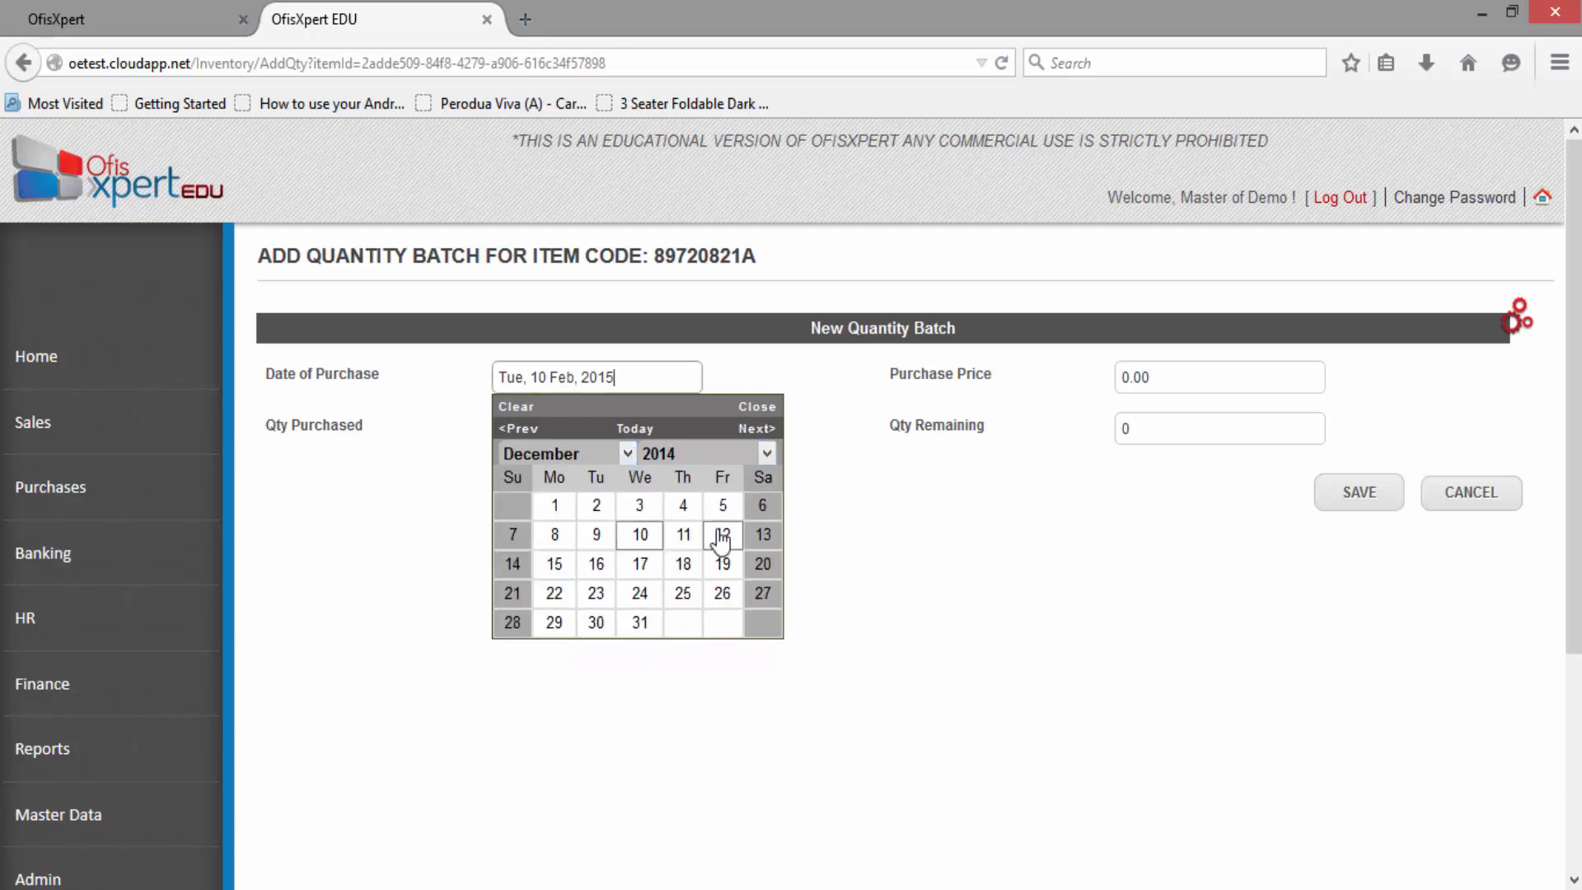
click(640, 536)
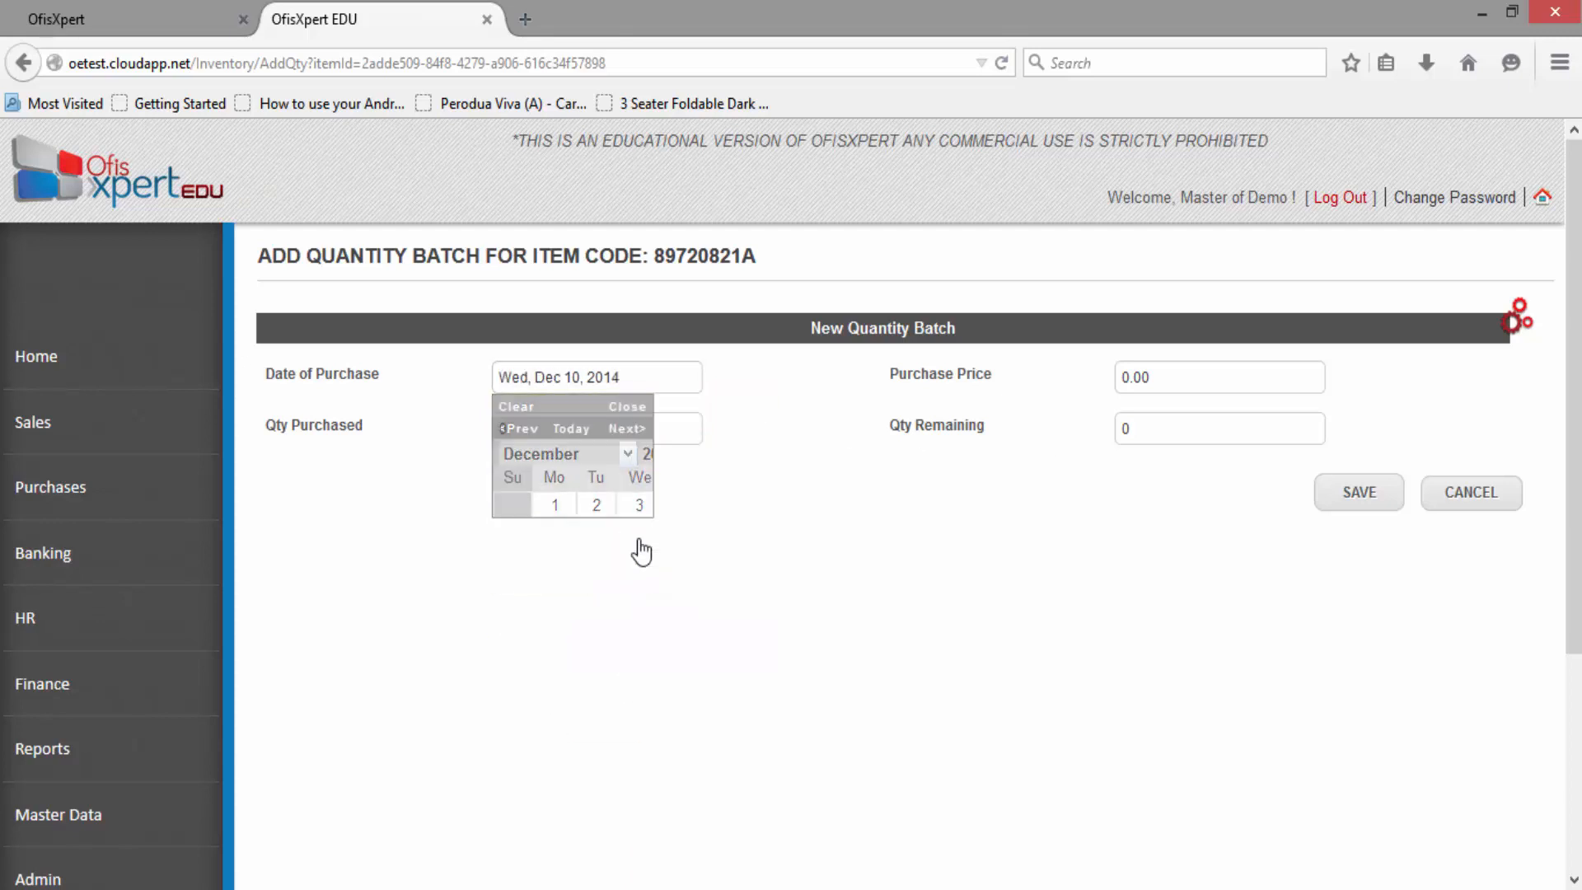
Step: Enter a purchase price of 50 and a purchased quantity of 1000 for the batch
click(1234, 387)
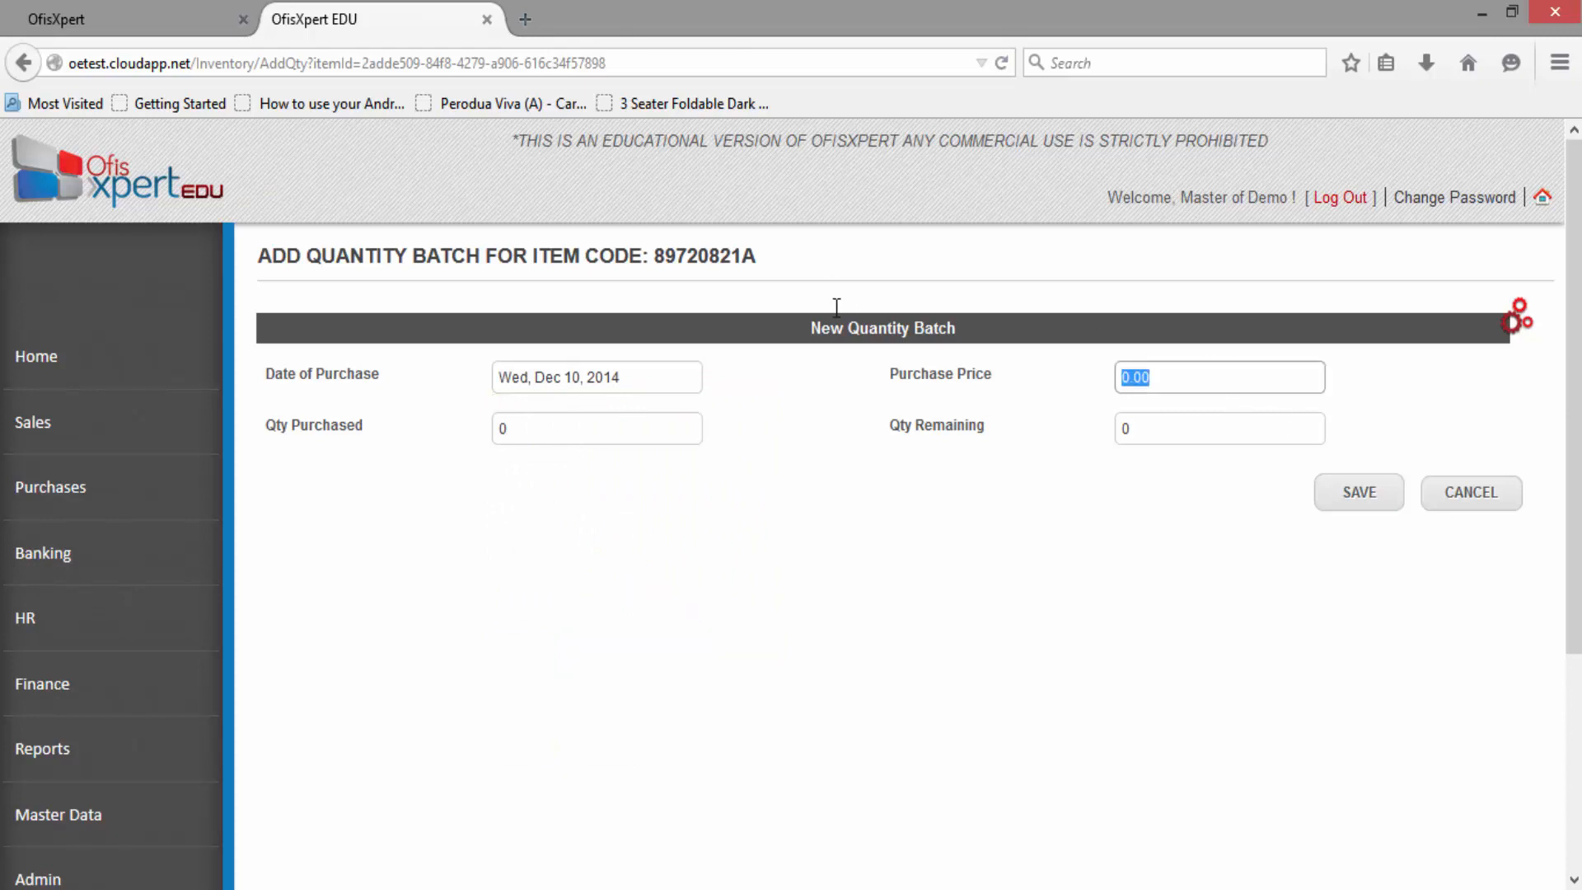
text(50)
key(Tab)
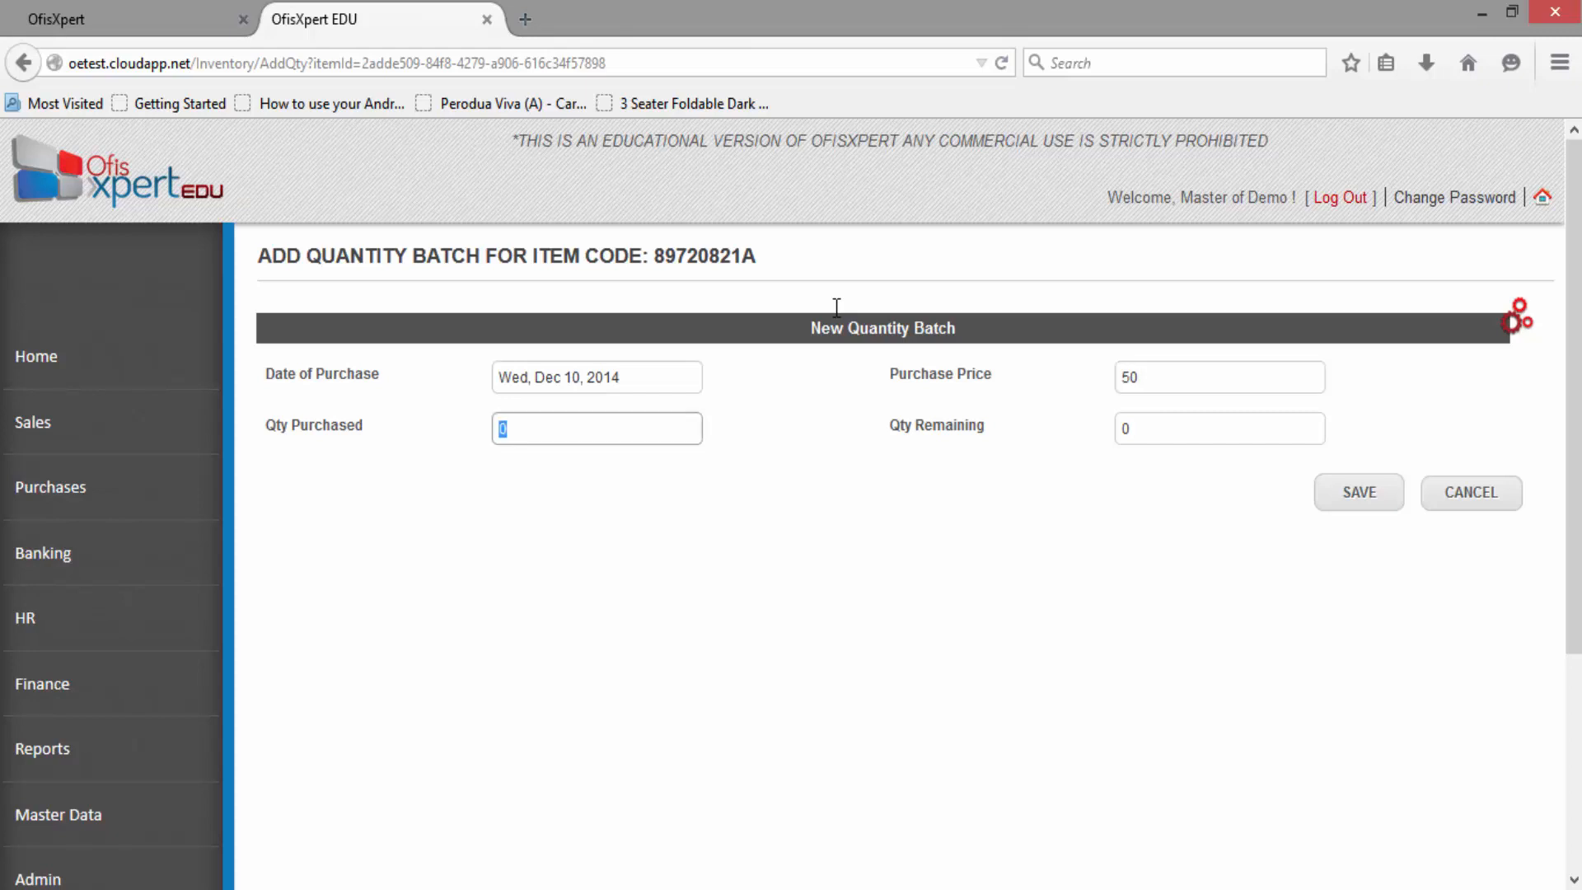
text(1000)
key(Tab)
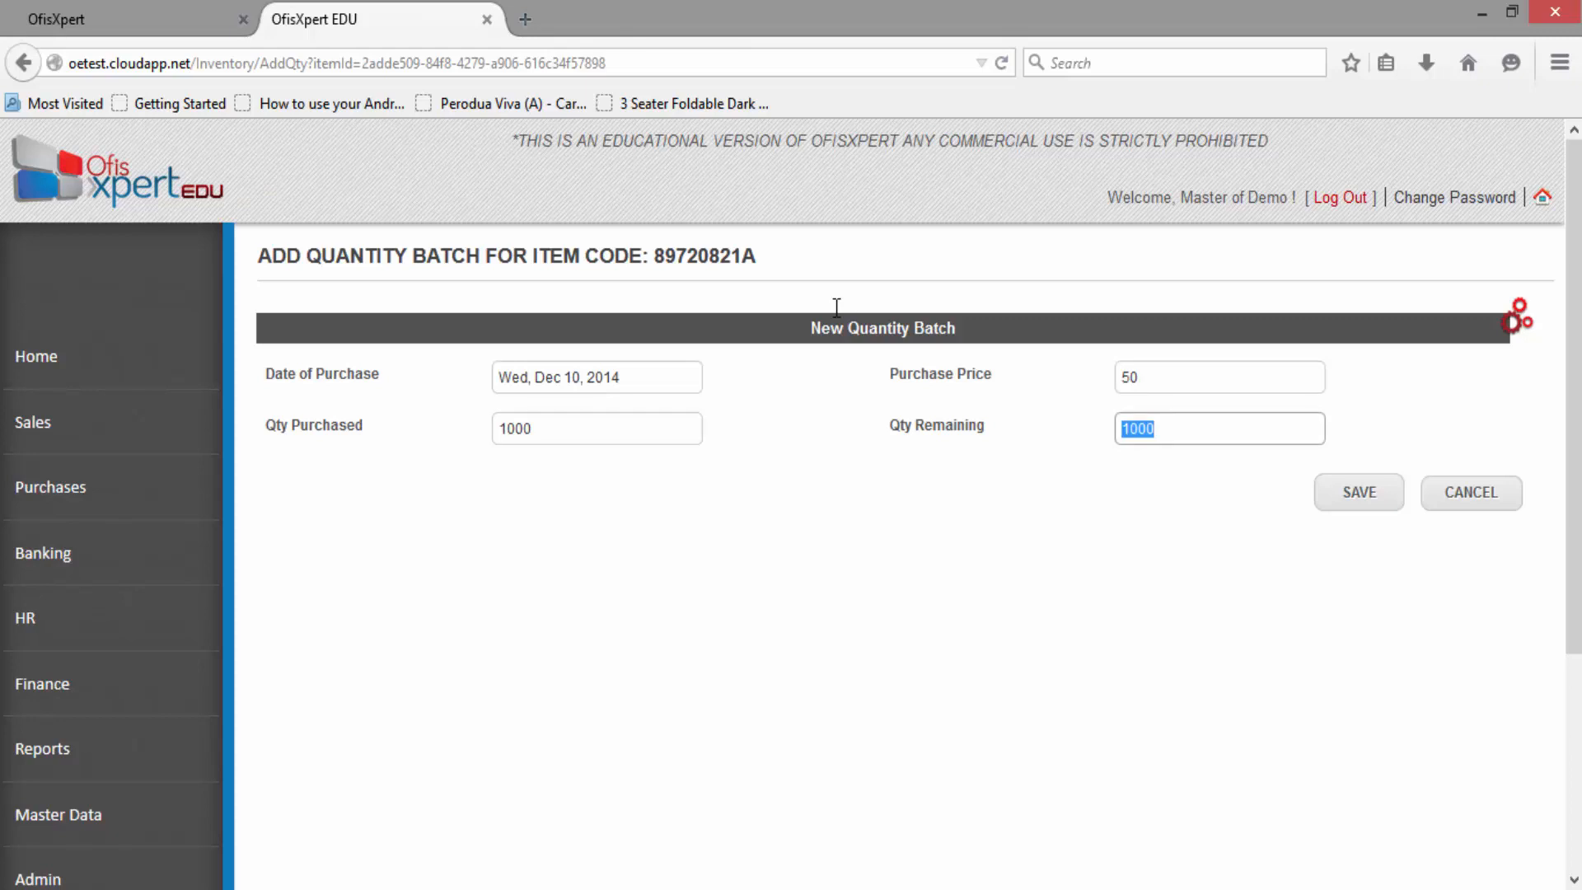
Step: Set the batch's remaining quantity to 800 and save the new quantity batch, accepting the confirmation
click(1153, 659)
click(1206, 436)
drag(1171, 436, 1062, 430)
text(7)
drag(1226, 587, 1217, 513)
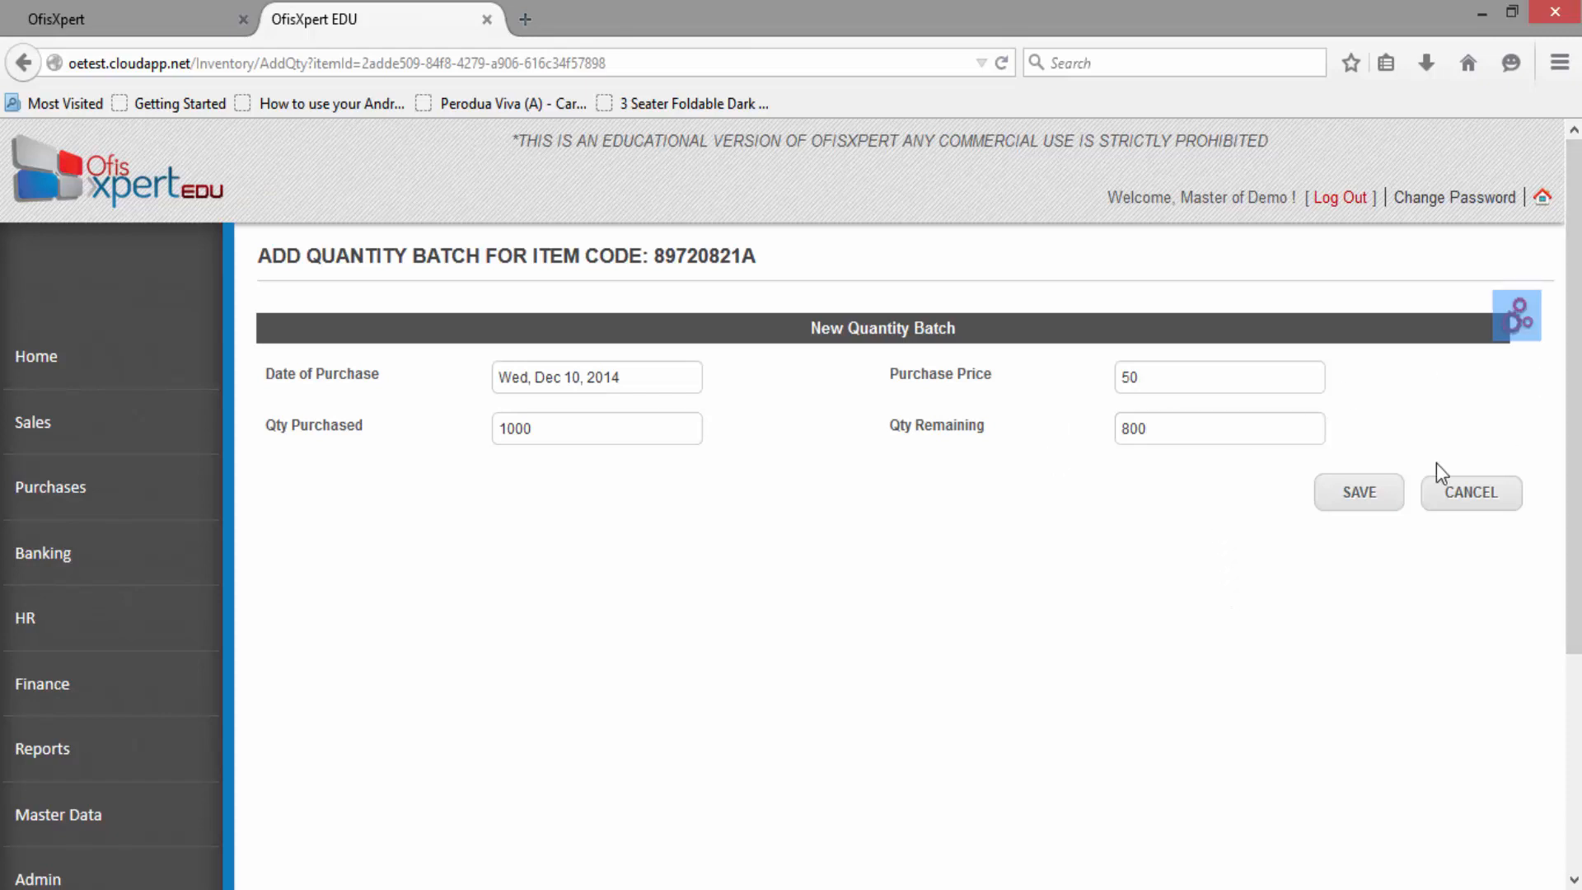
click(1366, 507)
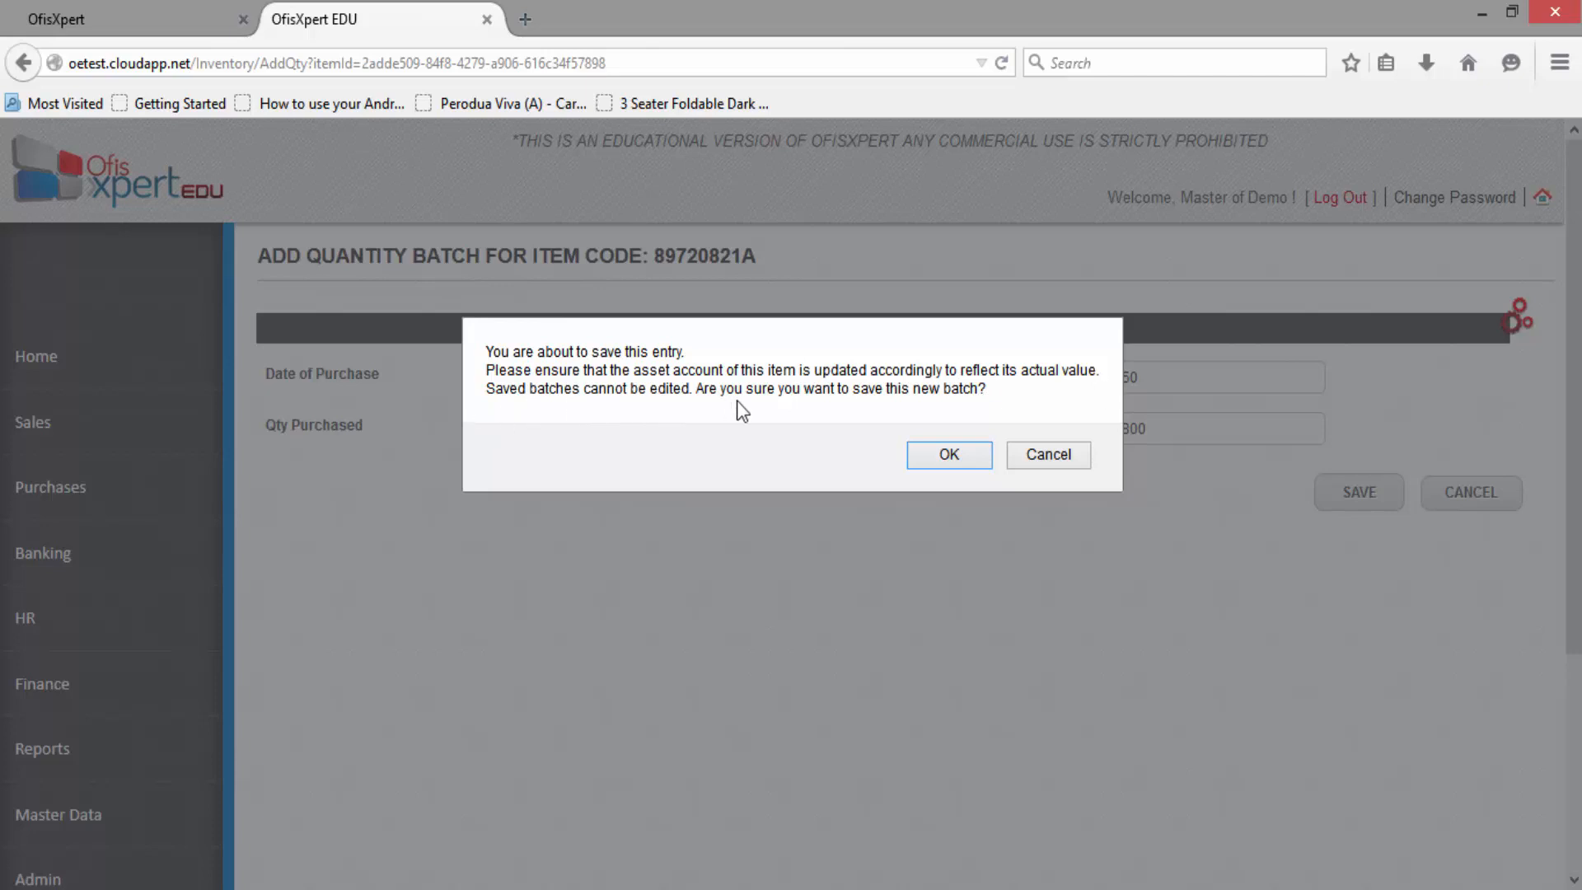
click(948, 454)
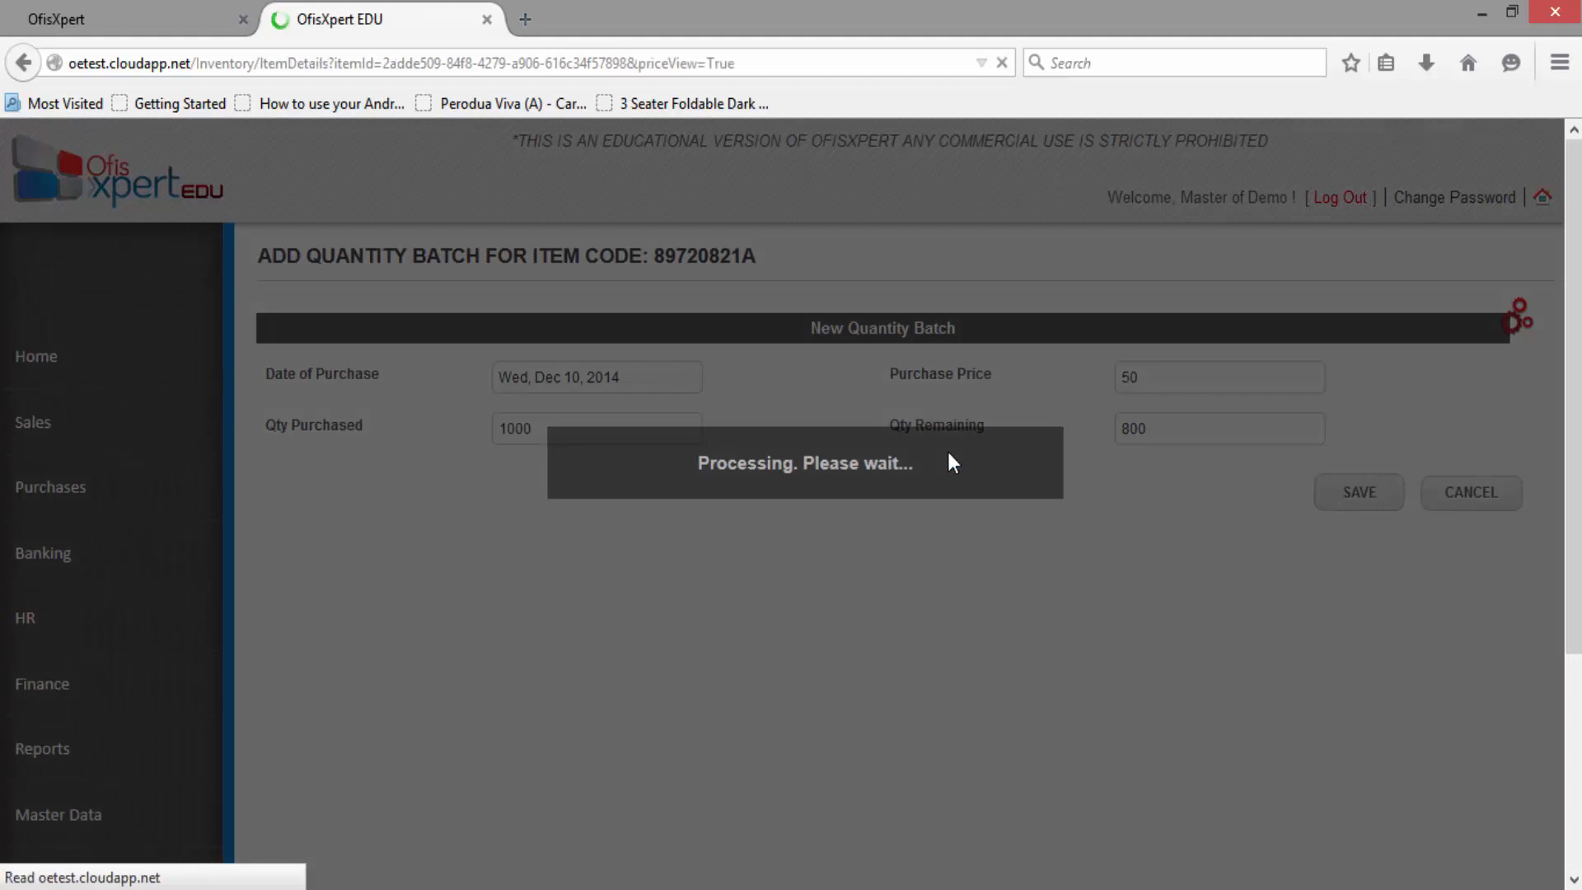
Step: Set the item's unit to pc and its sale price to 150, and save to continue to its tax details
scroll(1133, 701, down, 3)
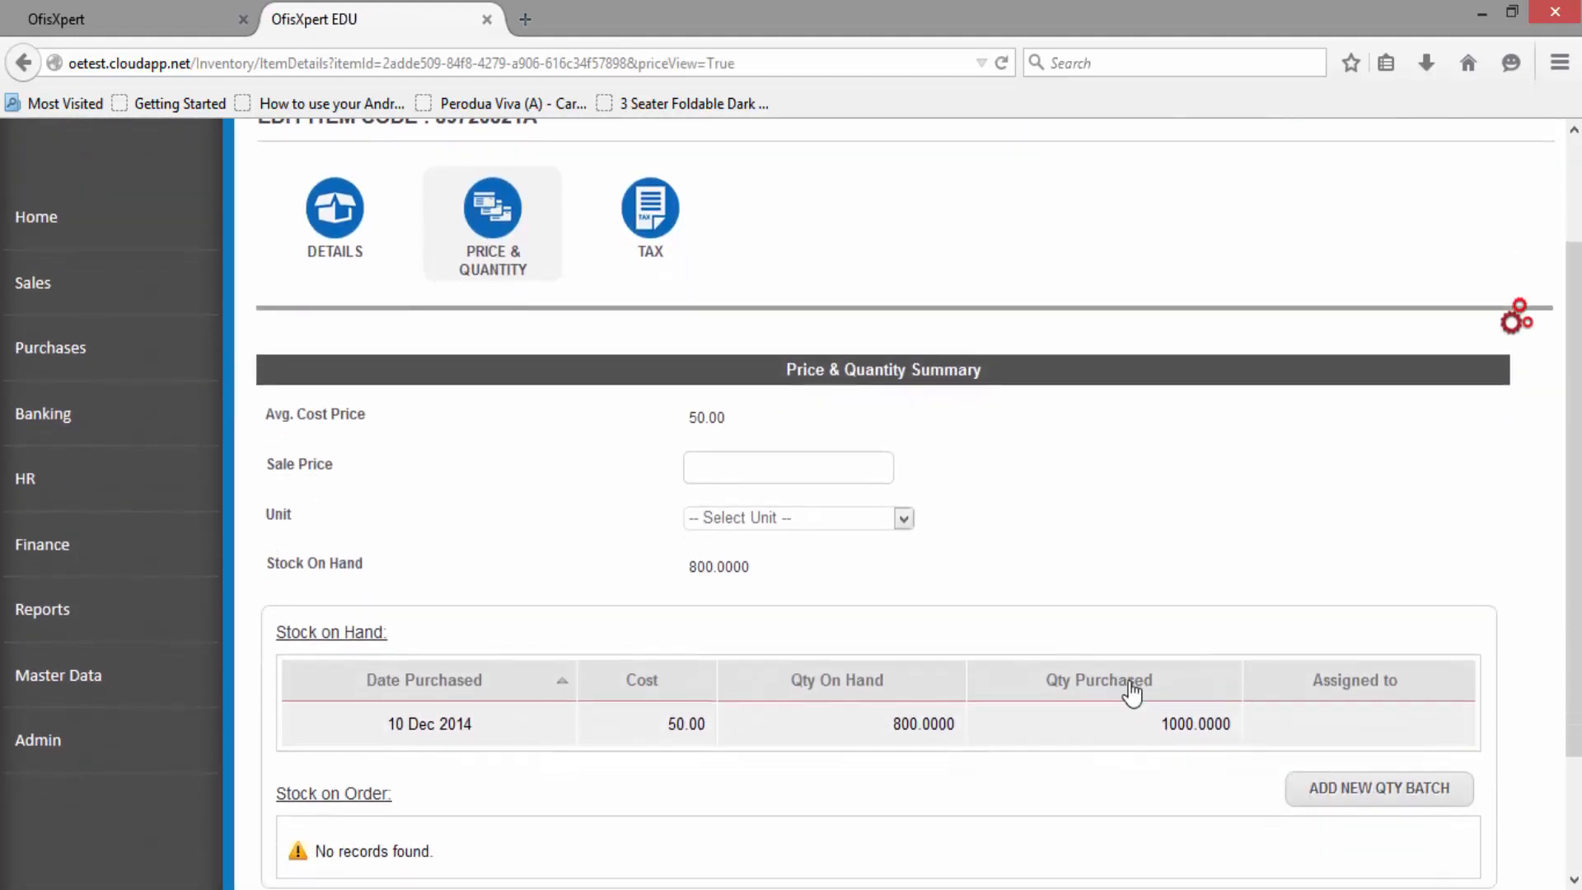
click(857, 521)
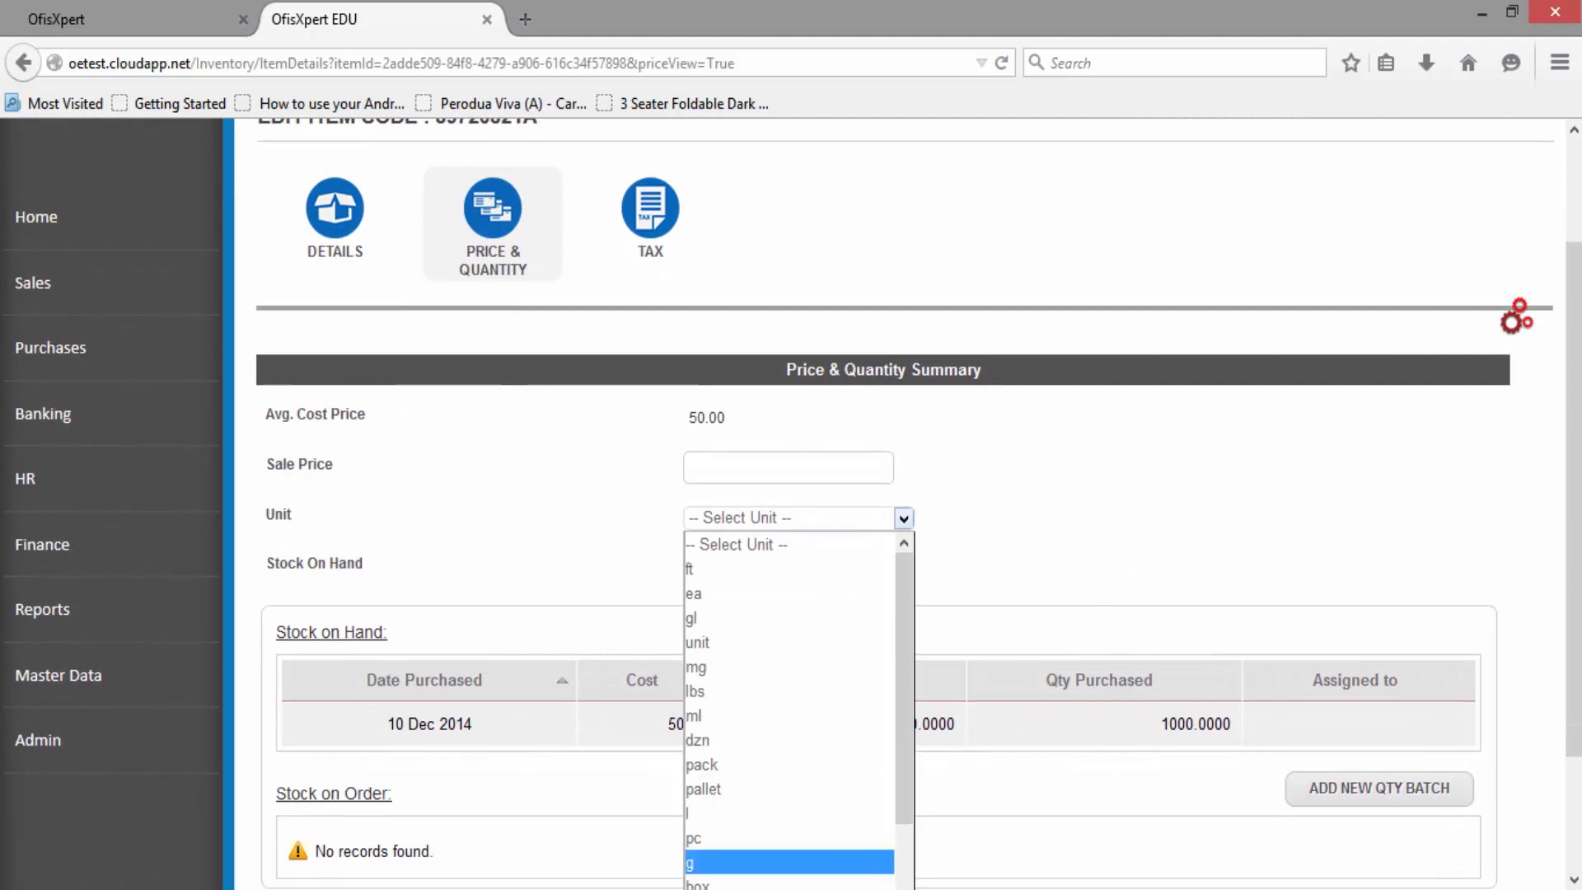
click(735, 831)
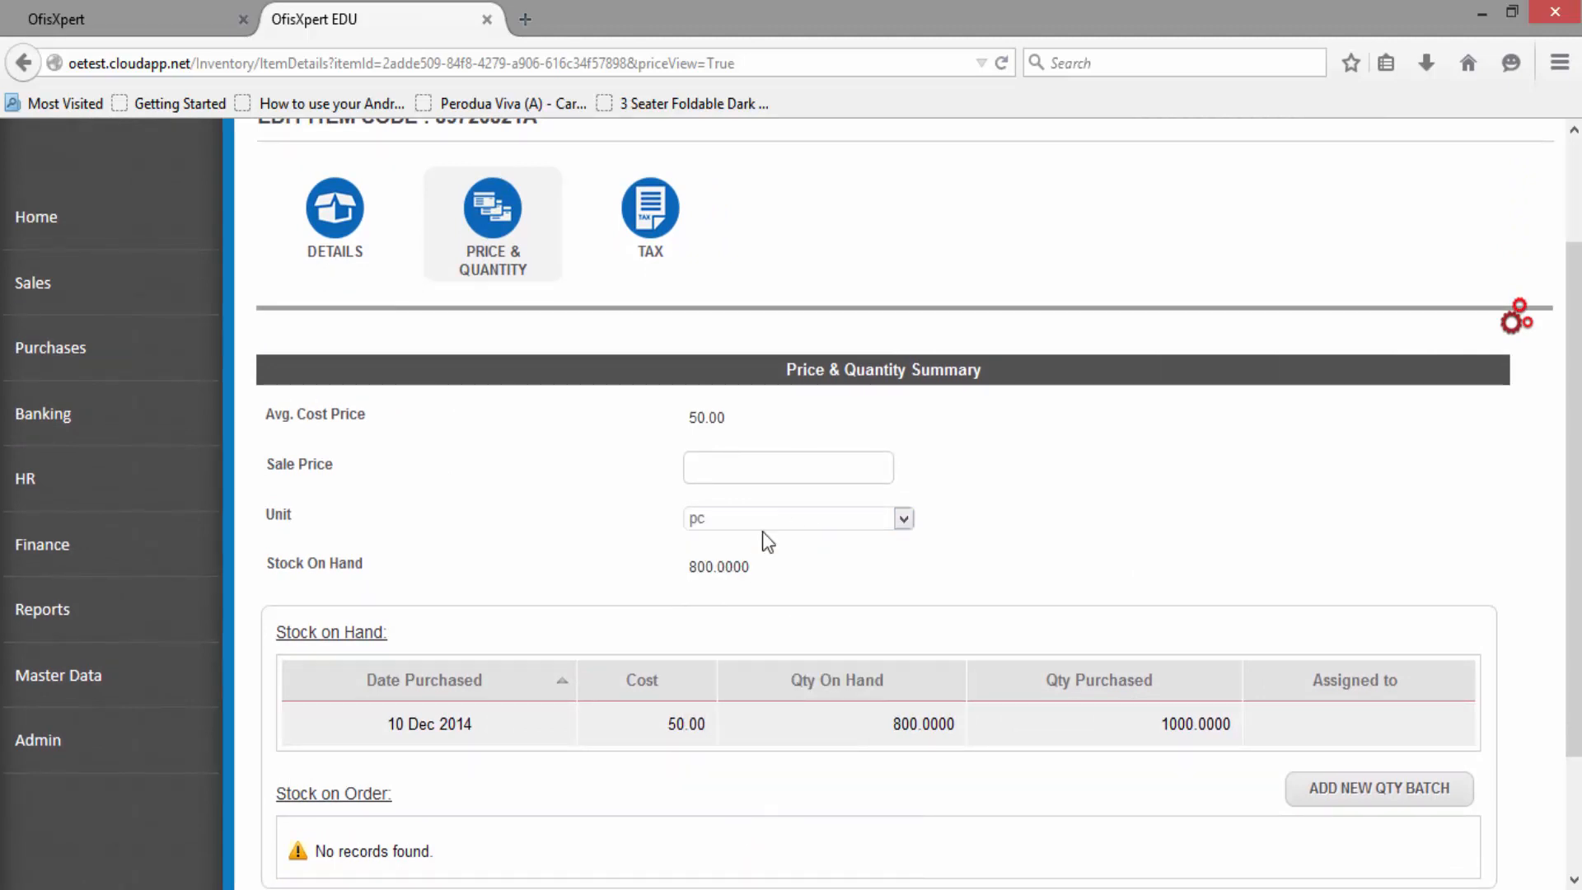
click(780, 466)
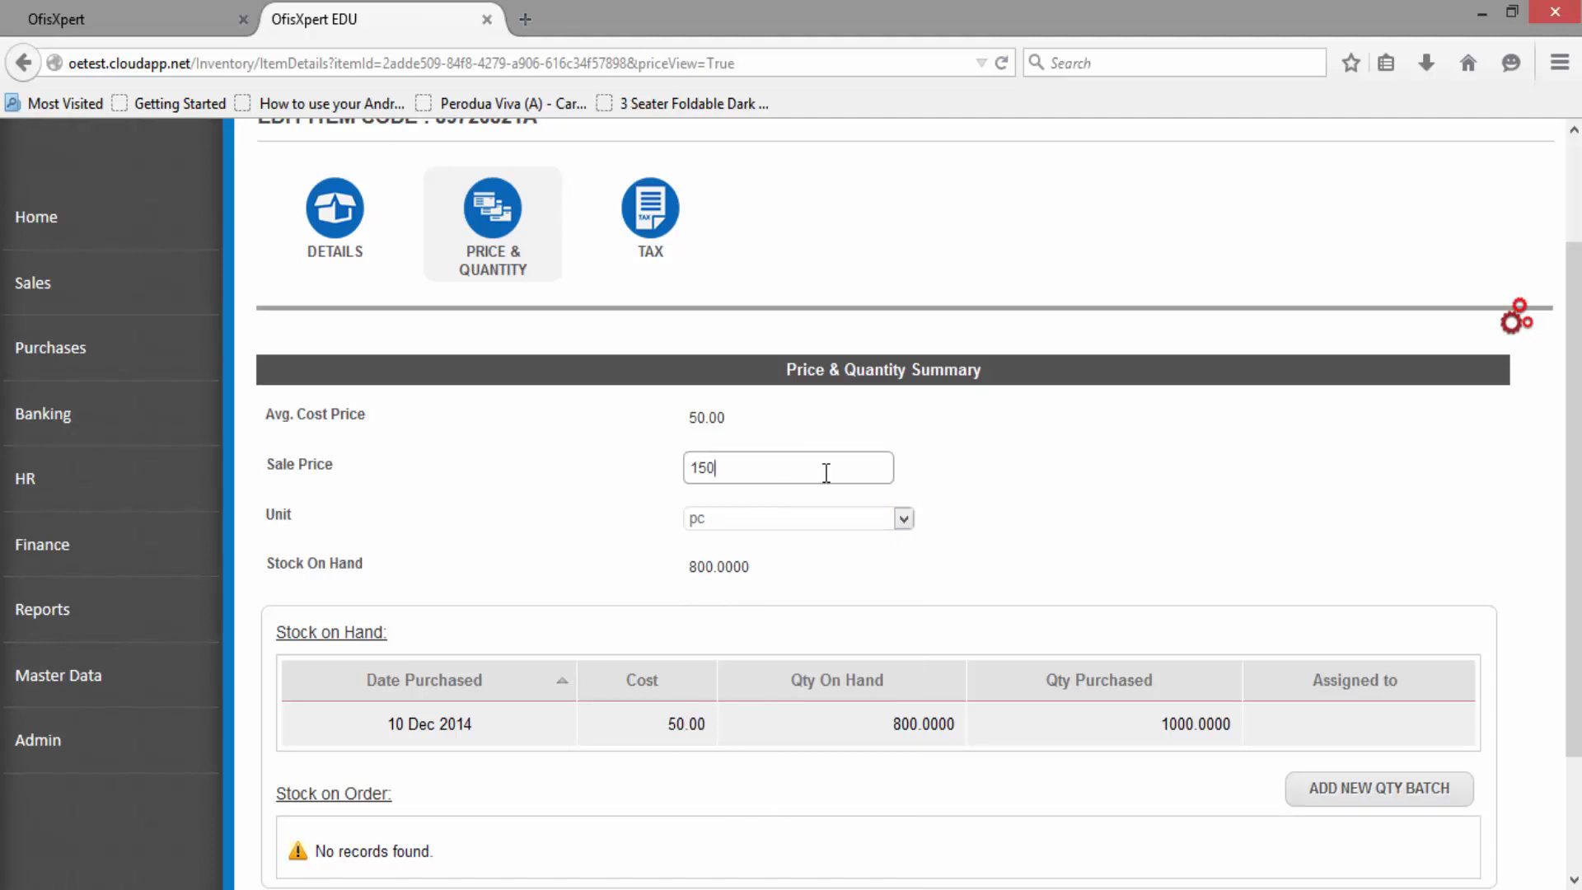
scroll(1066, 466, down, 3)
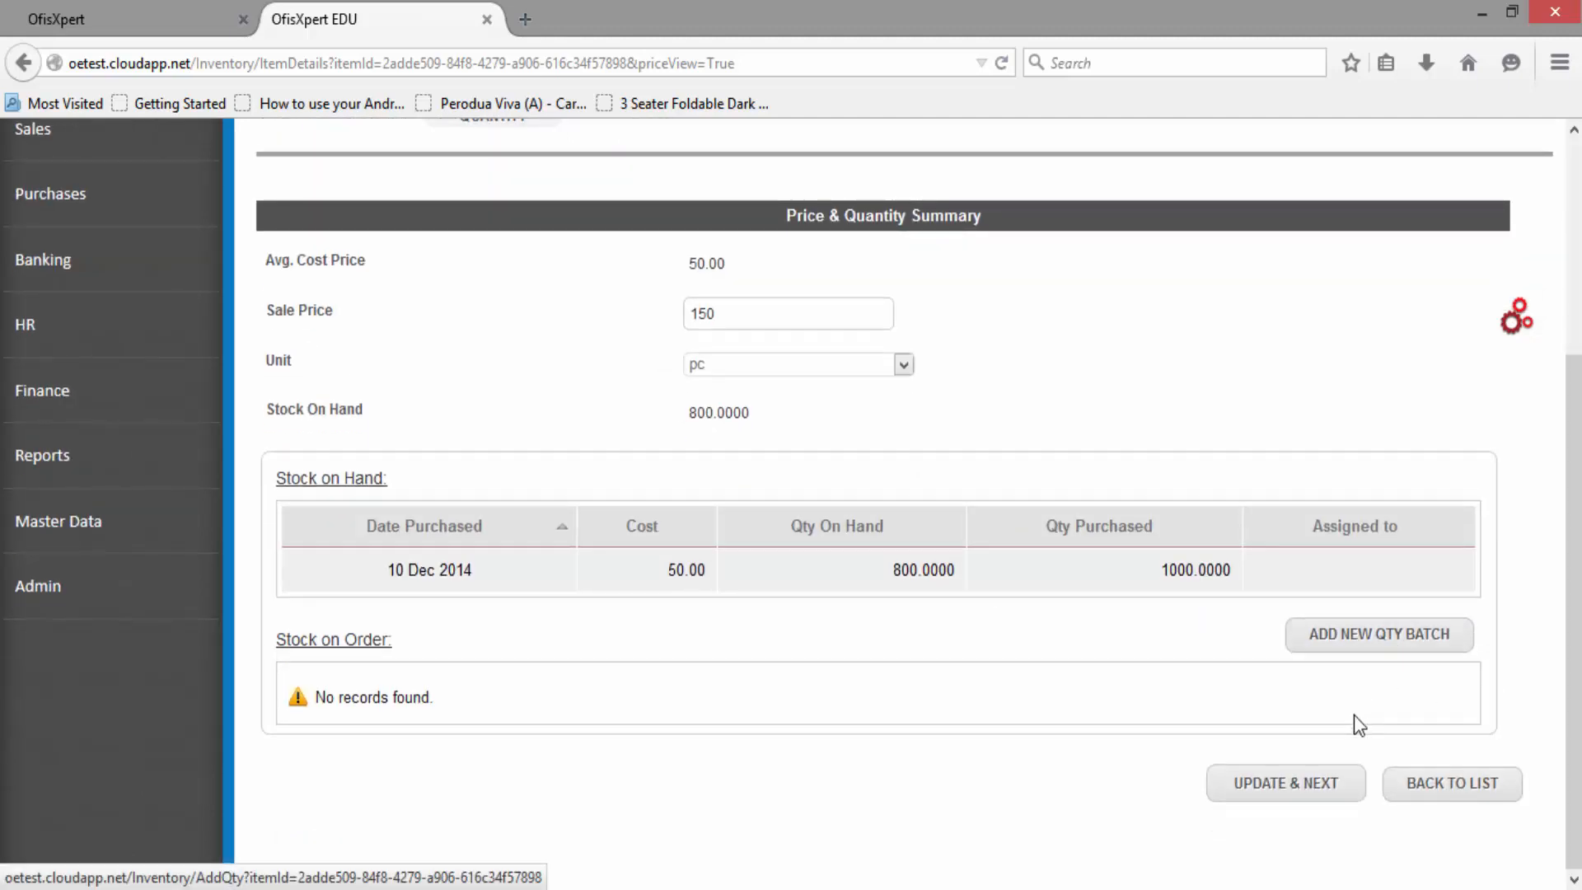
click(1310, 791)
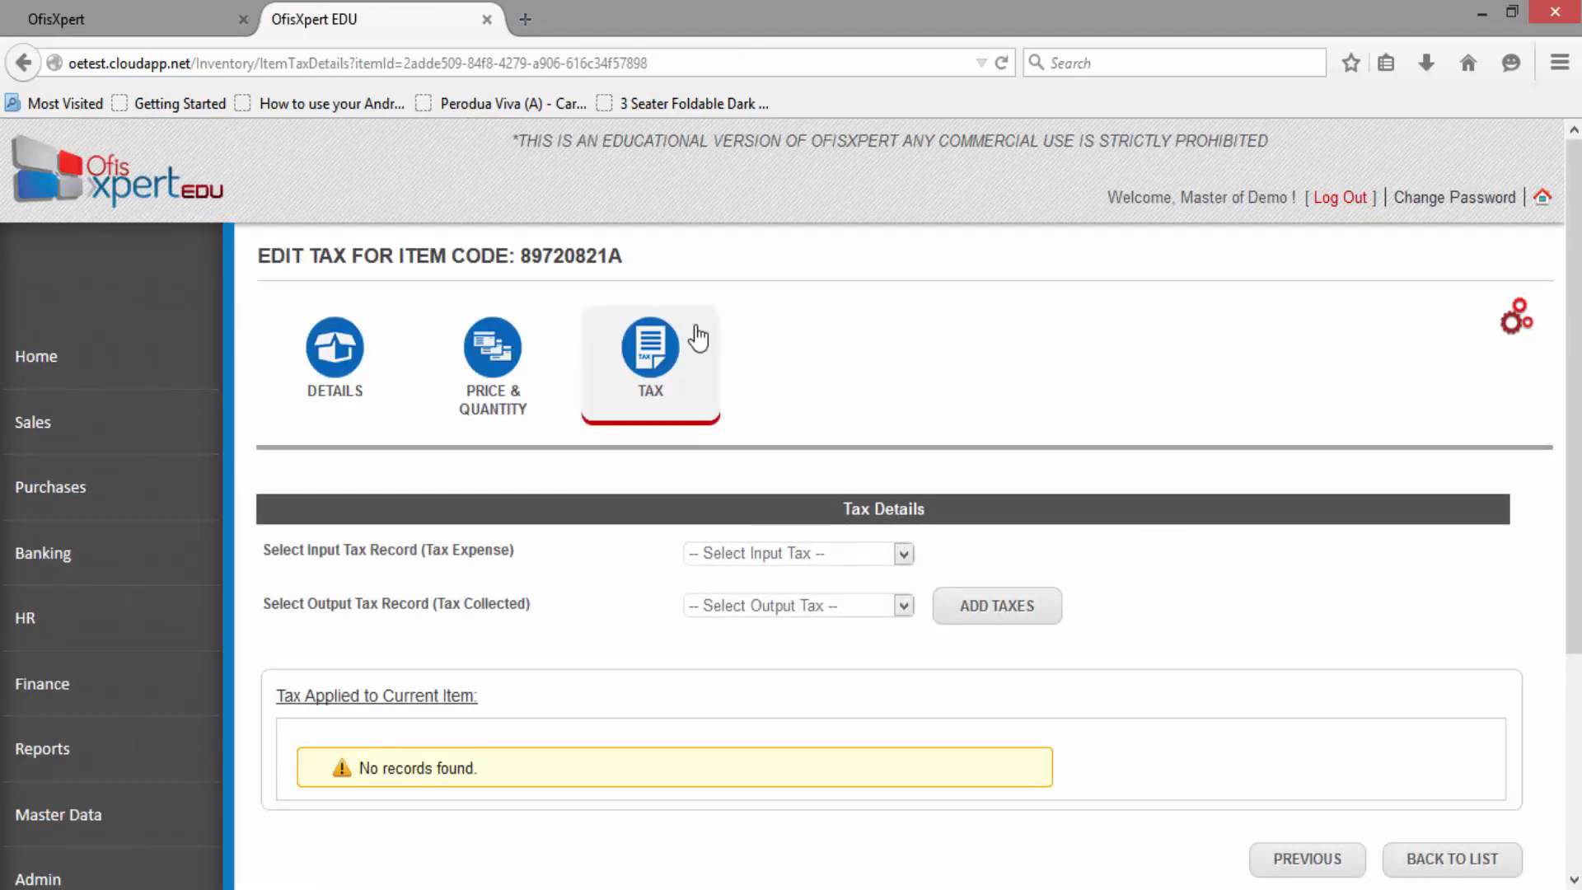
Step: Select SR as the item's output tax record (tax collected)
scroll(806, 622, down, 3)
scroll(806, 634, up, 3)
click(785, 550)
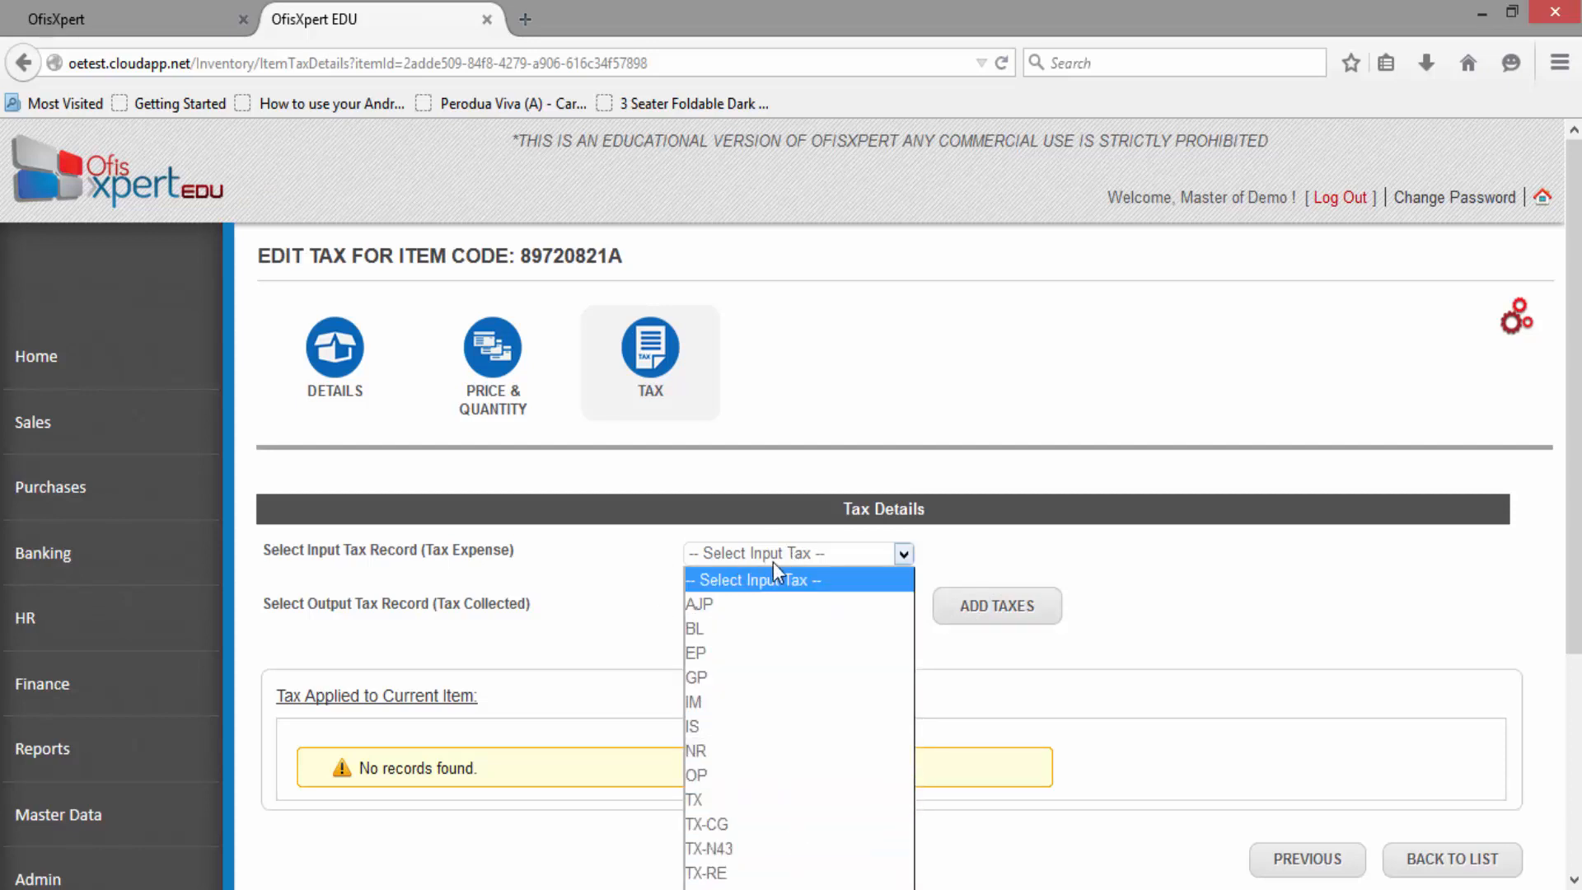
click(814, 565)
click(792, 608)
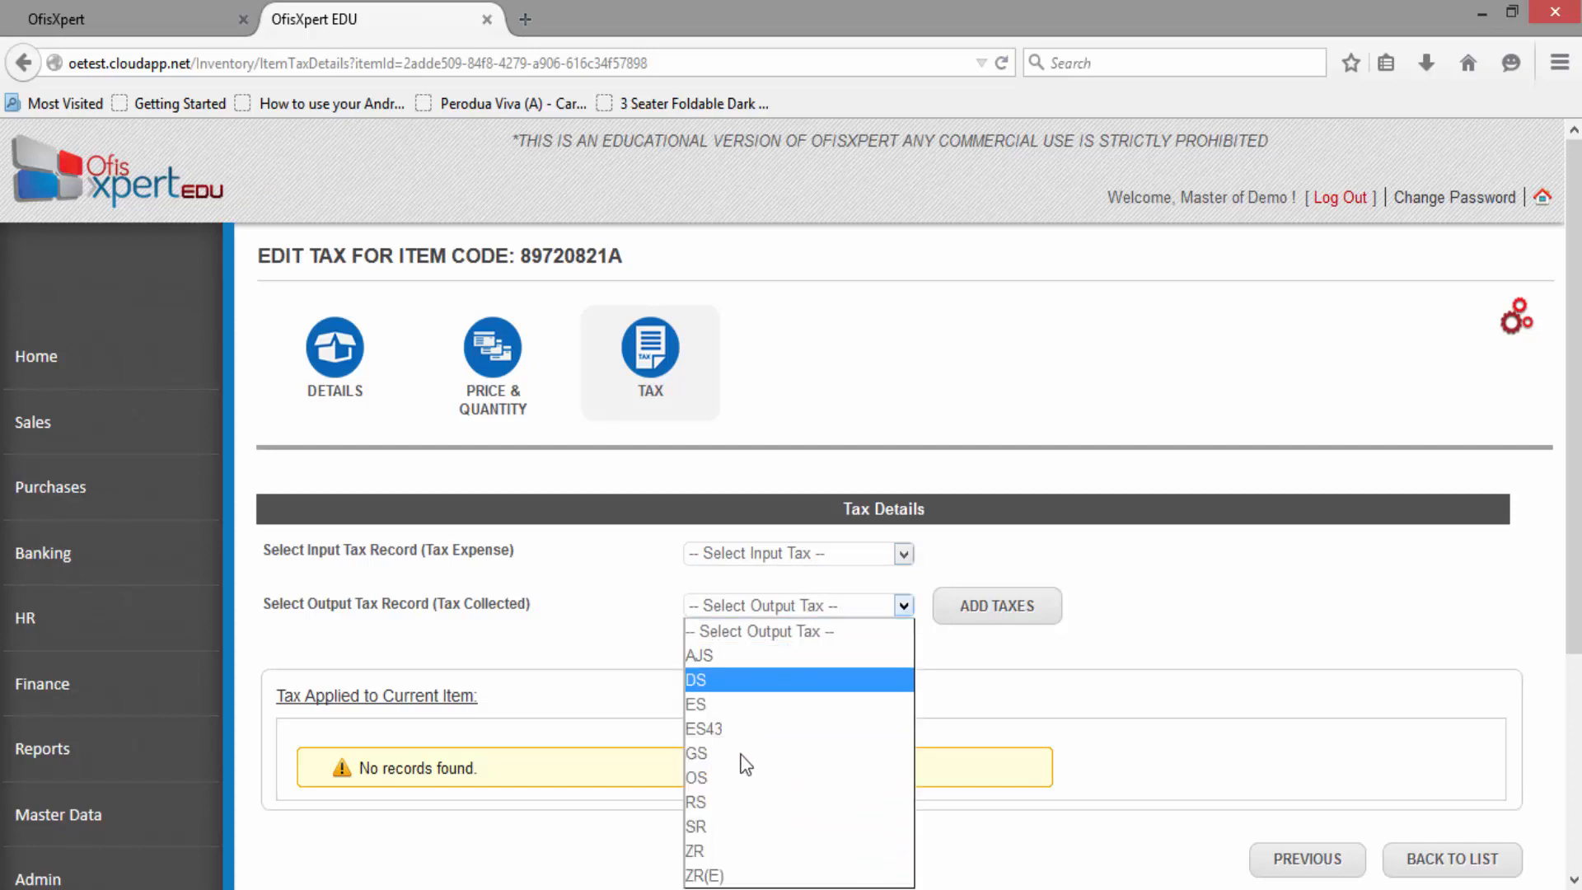
click(756, 825)
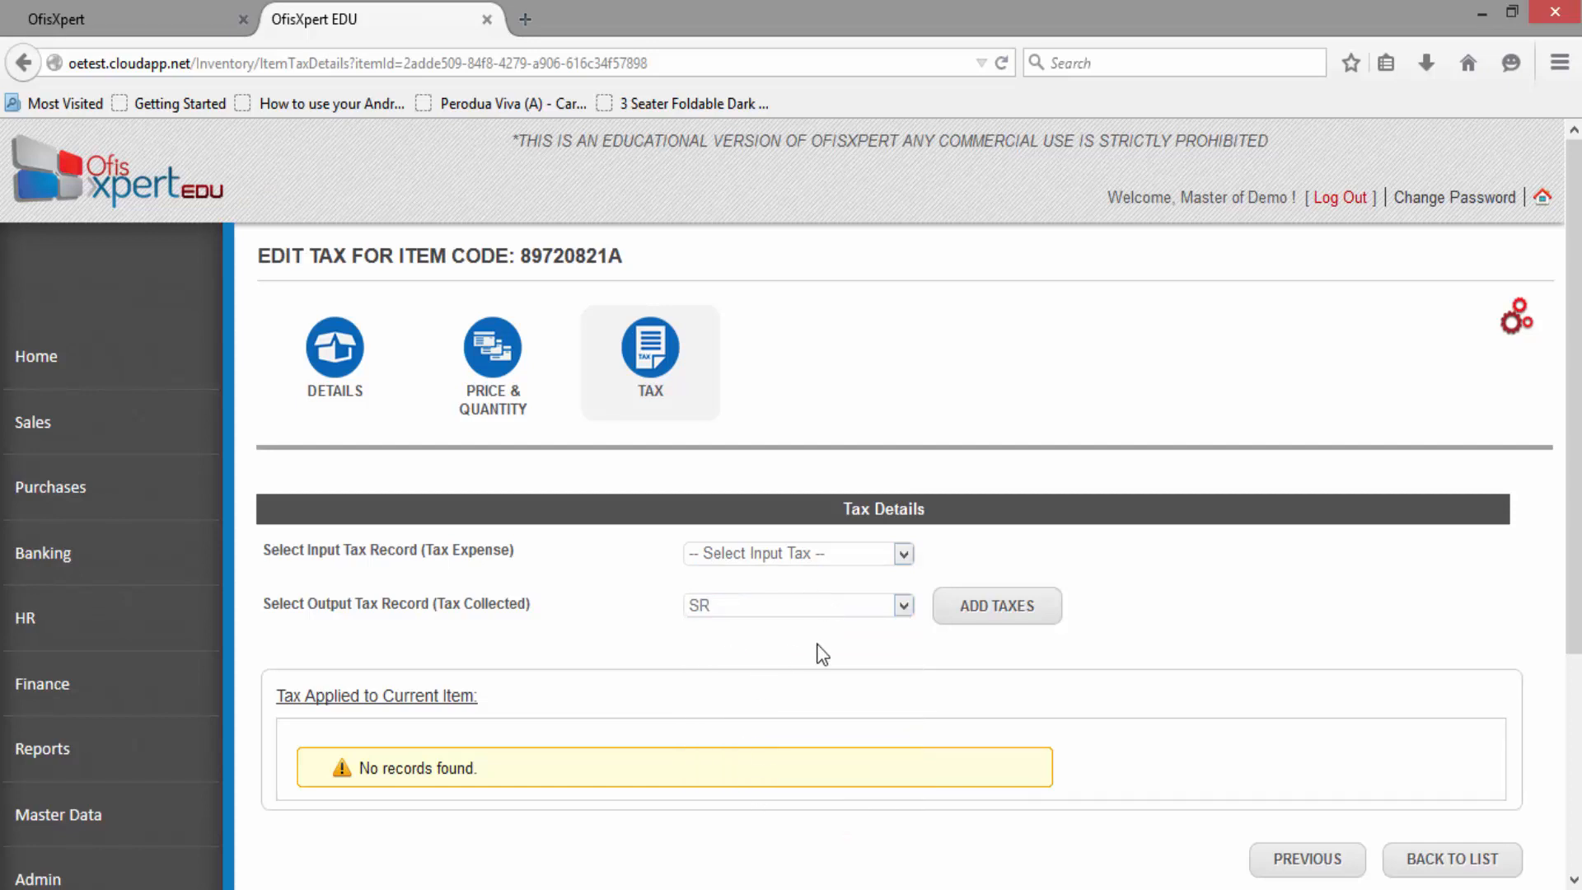
Step: Review the input tax record options without picking one, and reset the output tax record to no selection
click(862, 553)
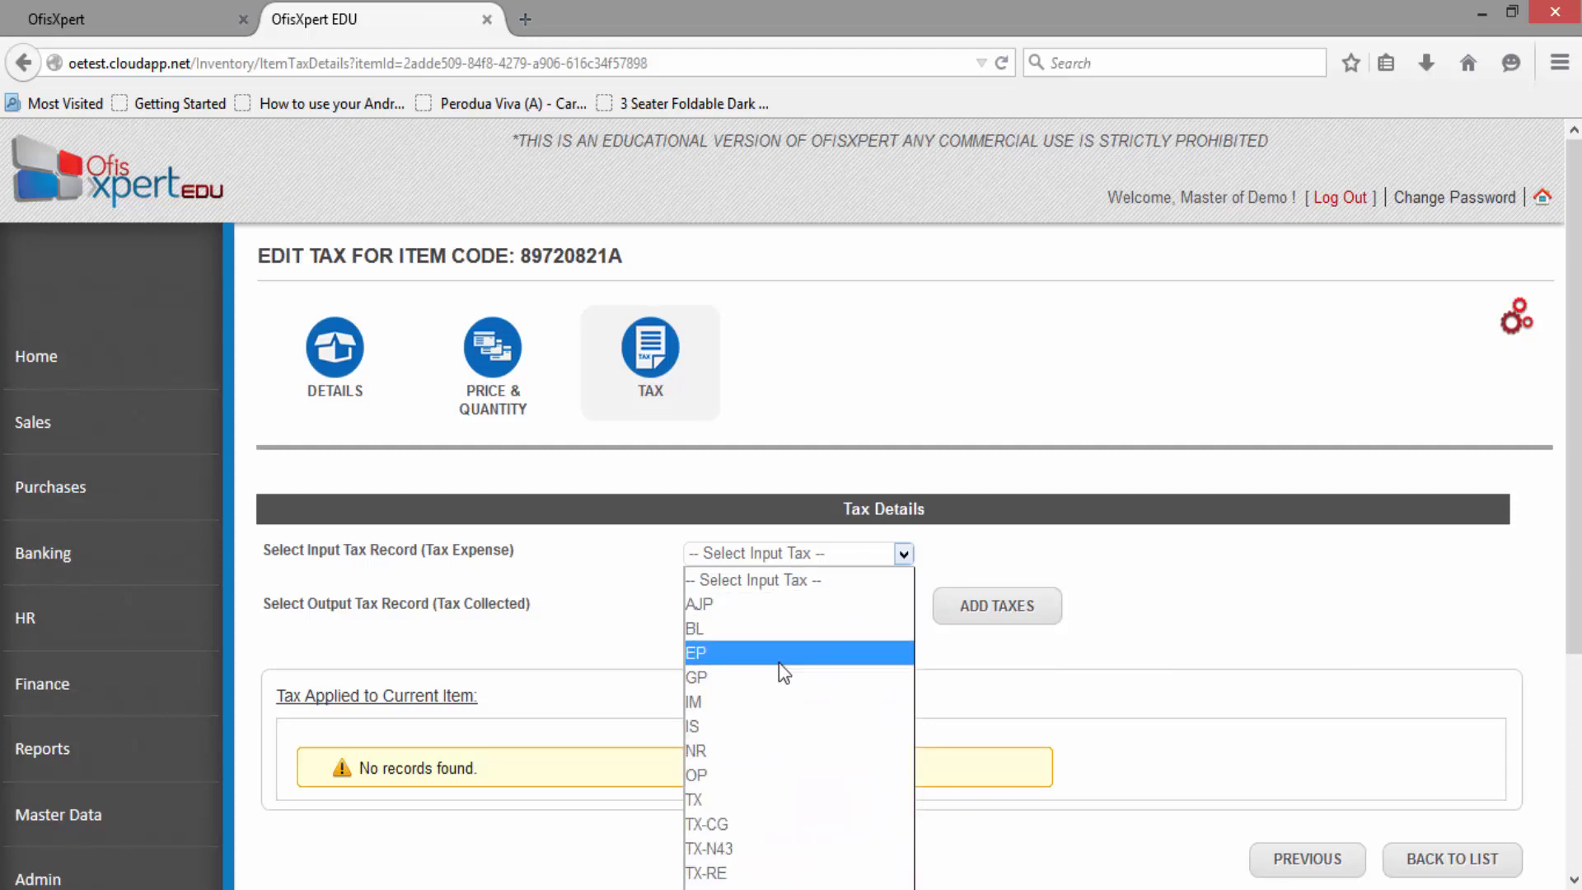
click(1090, 730)
click(784, 553)
click(784, 558)
click(792, 613)
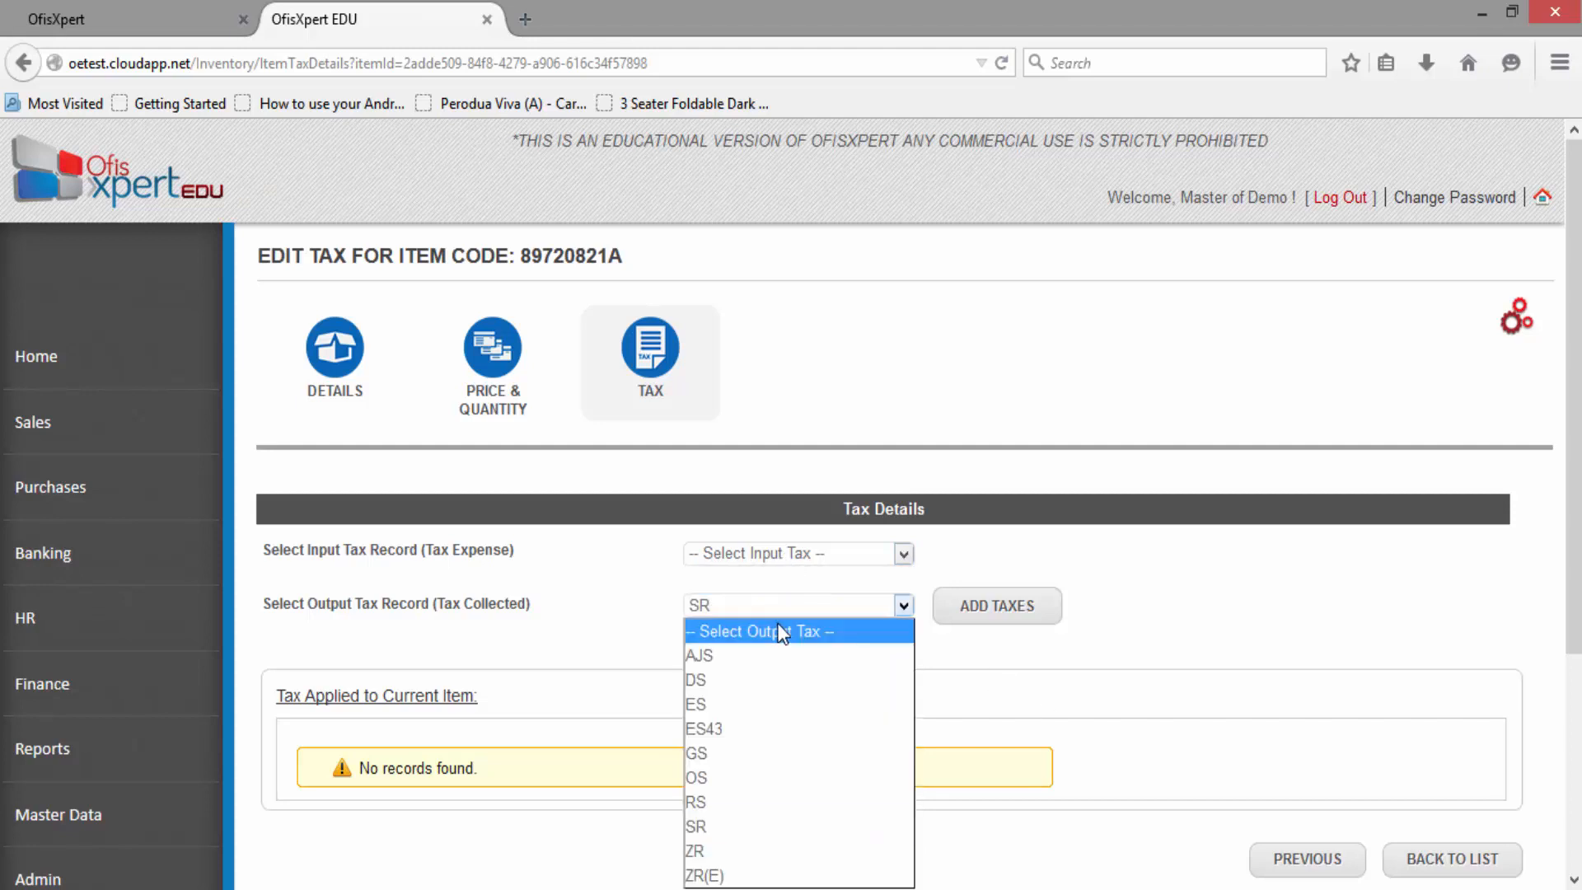
click(781, 630)
Step: Leave the tax details without adding taxes, return to the item list and check the WATCH item's entry and quantity
scroll(434, 638, down, 3)
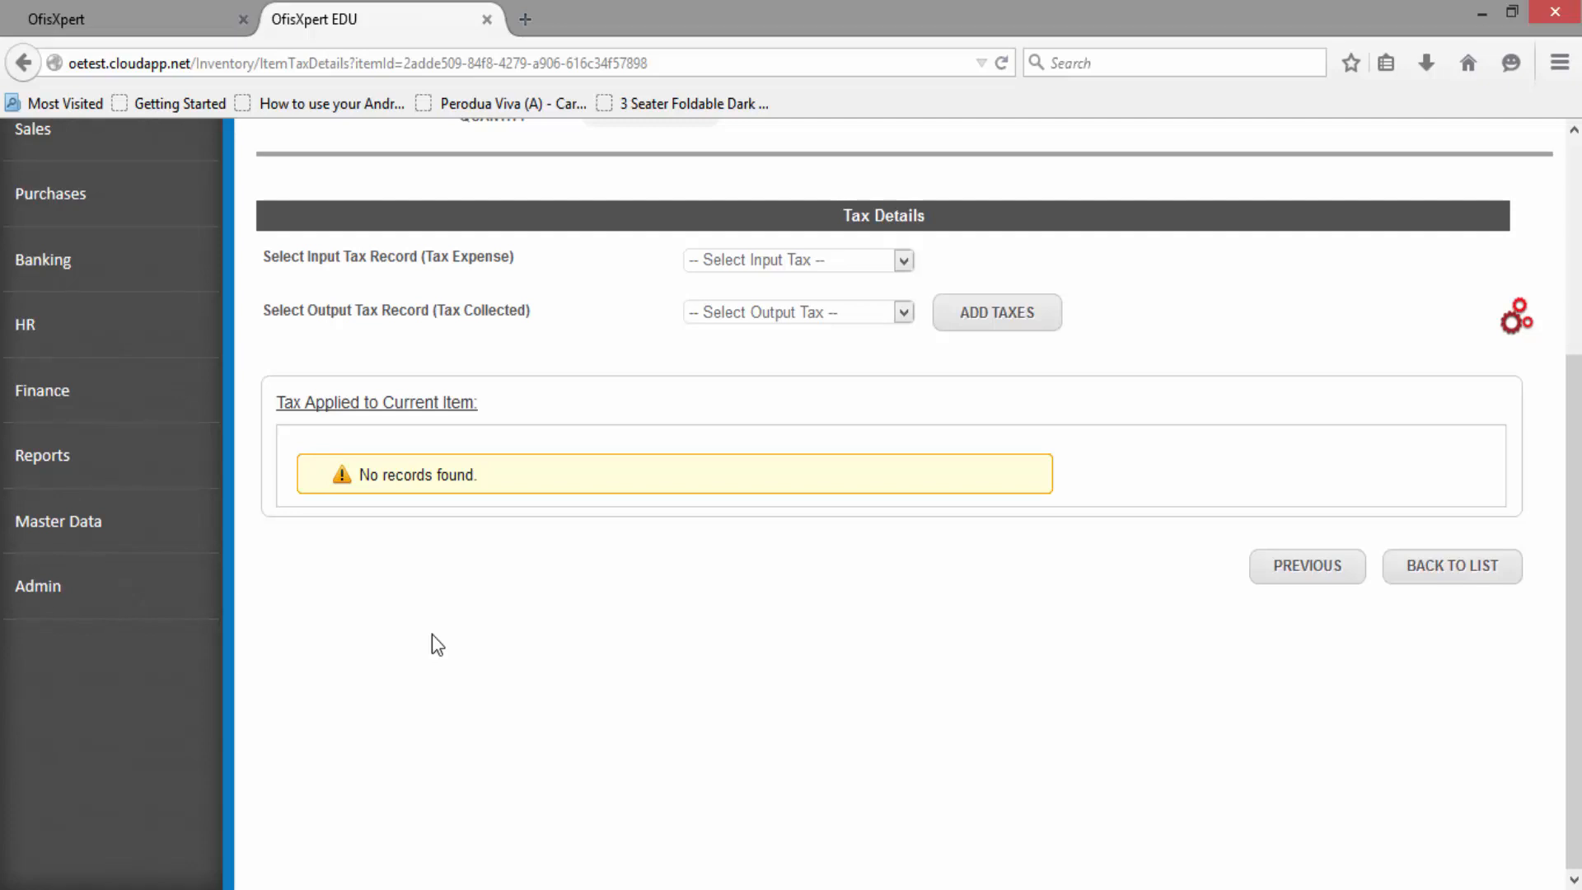
scroll(1356, 768, up, 3)
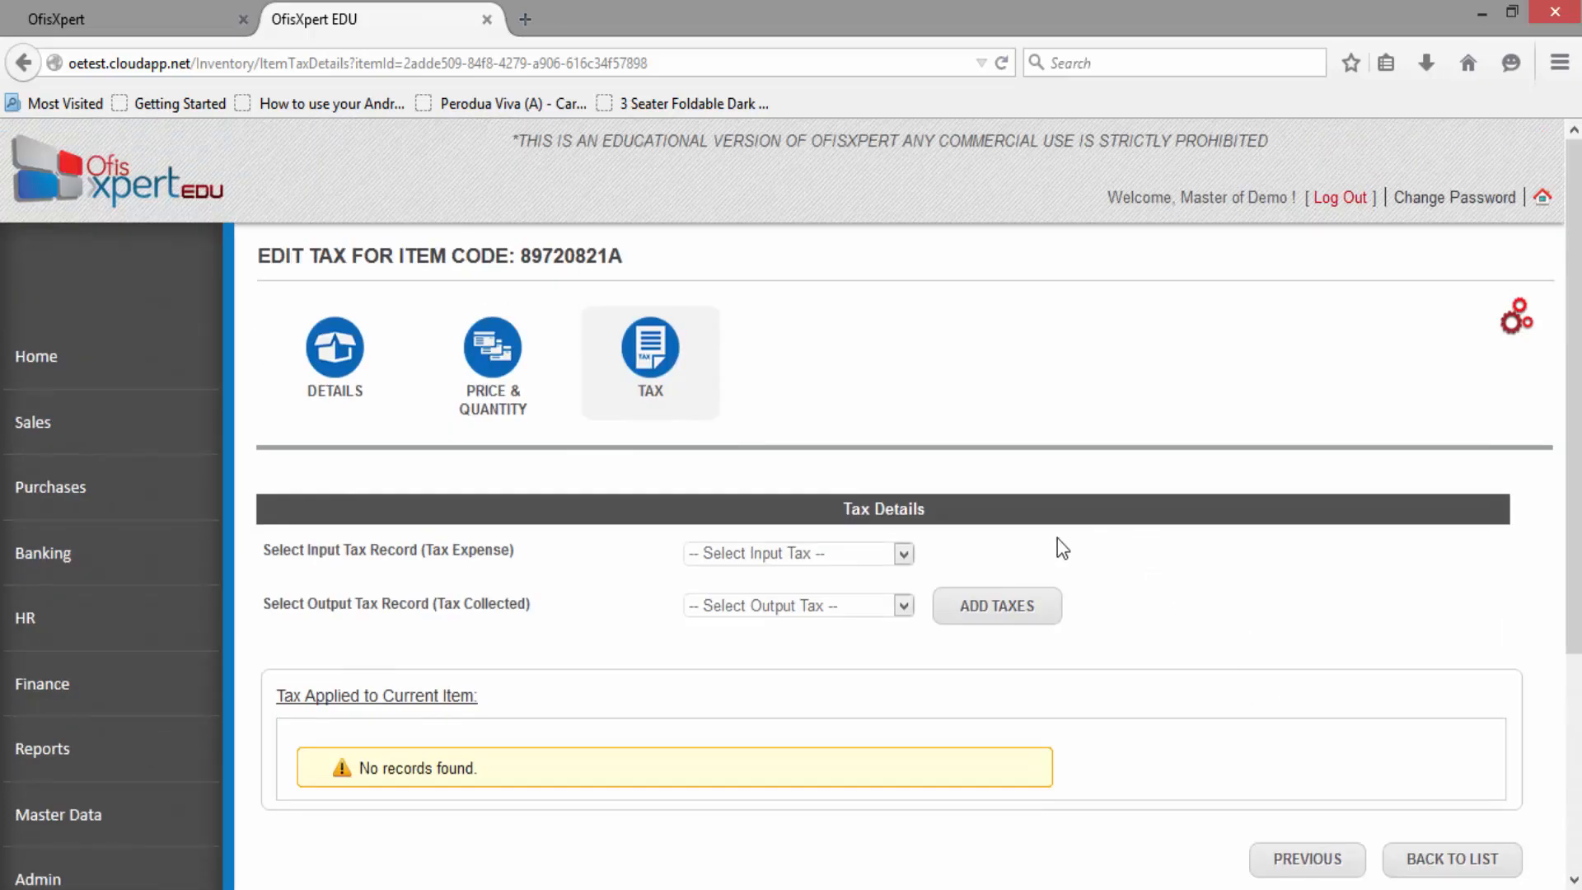
scroll(1294, 641, down, 3)
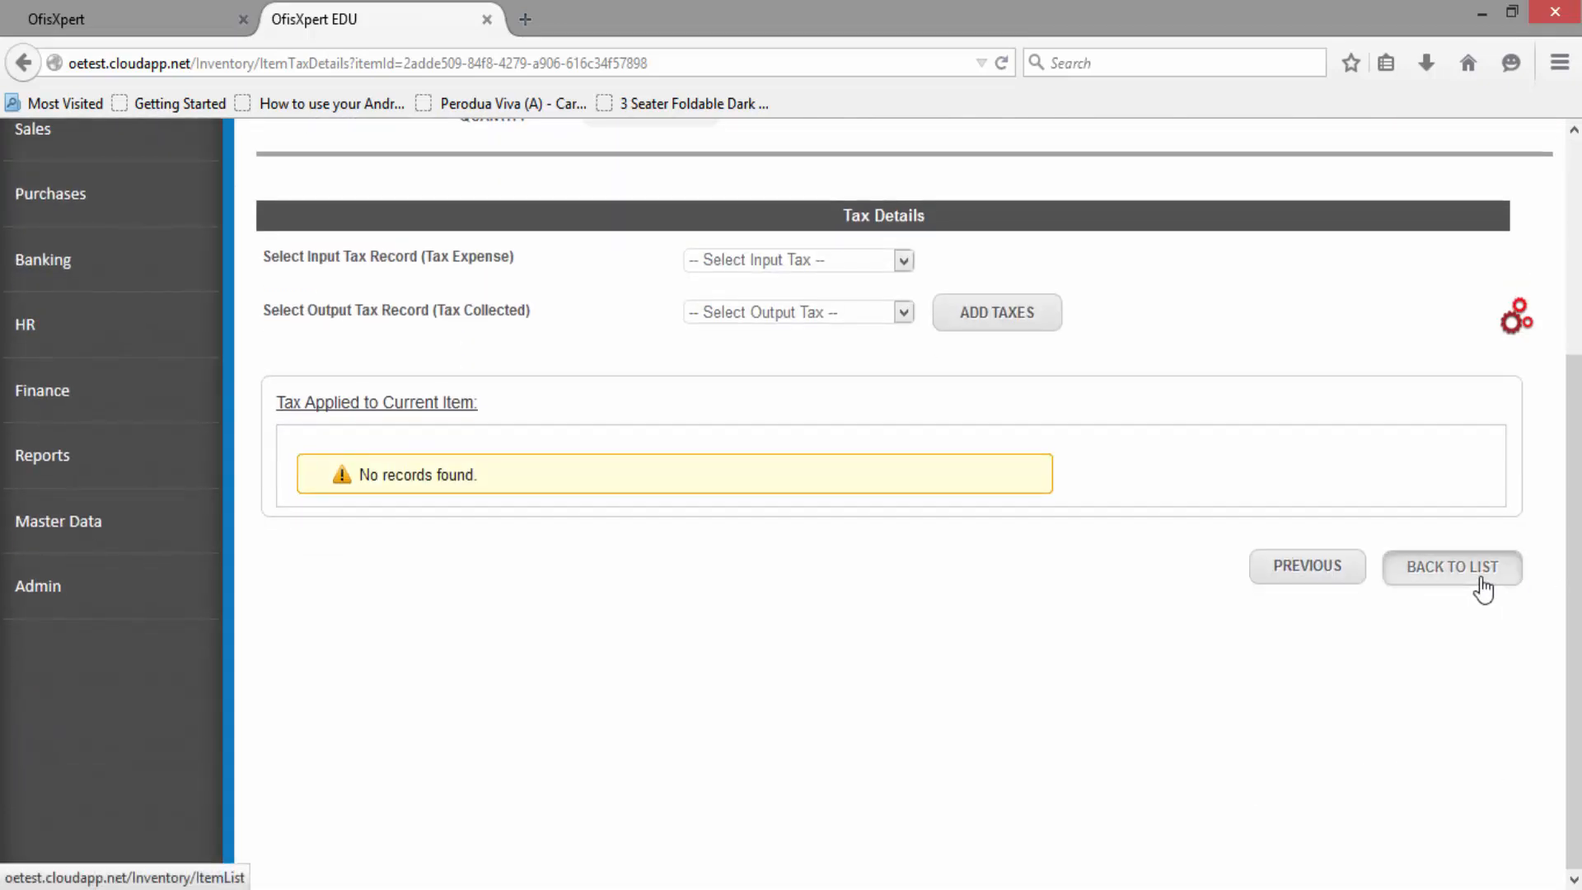
click(1455, 577)
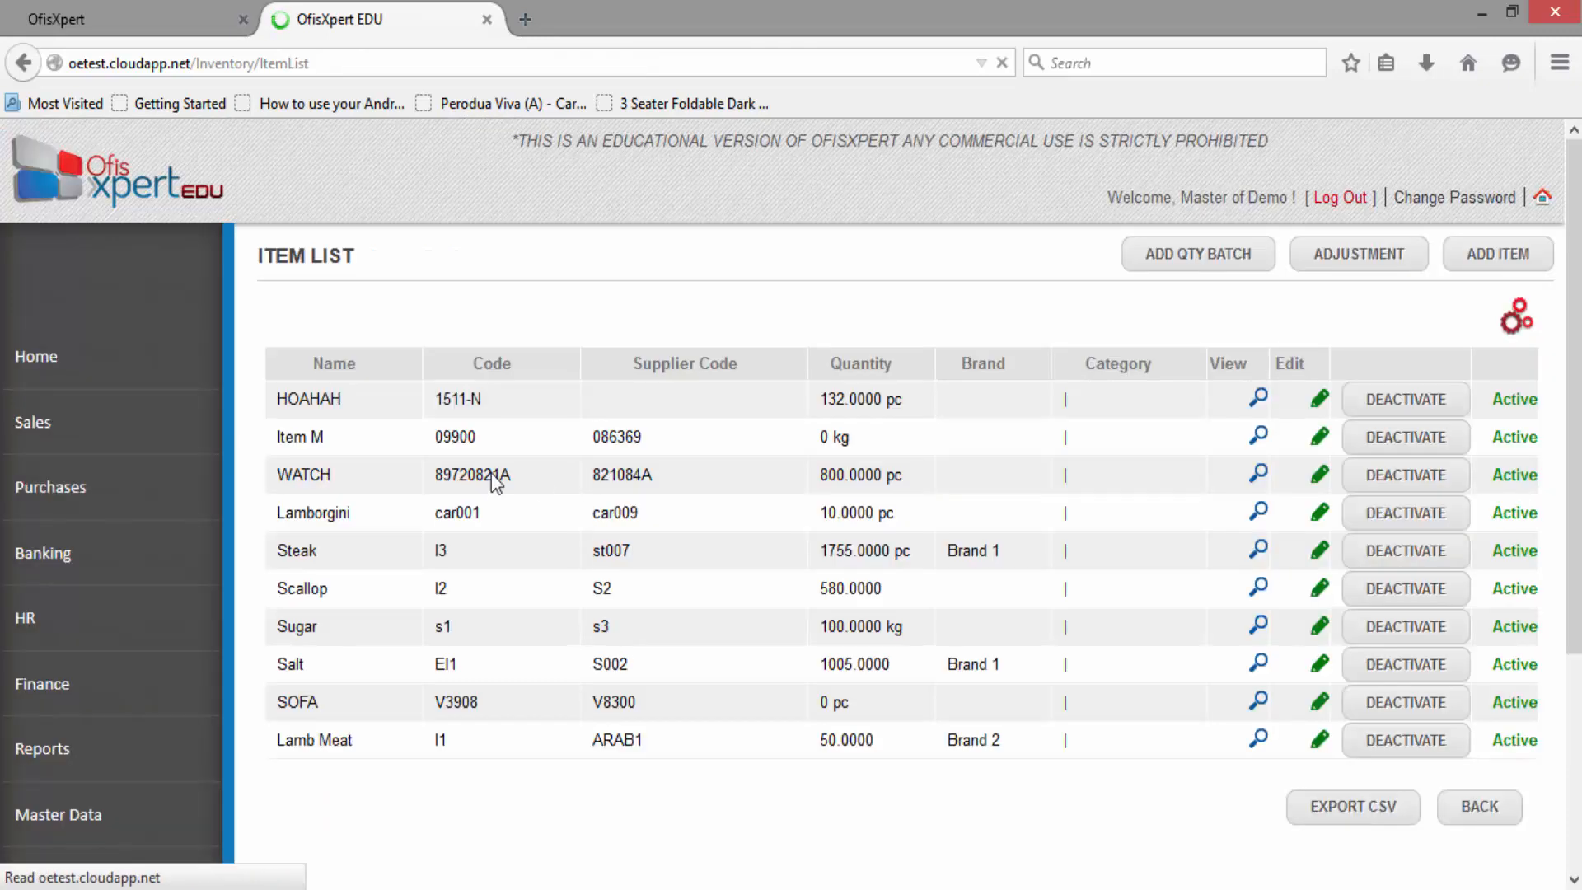
scroll(478, 601, down, 3)
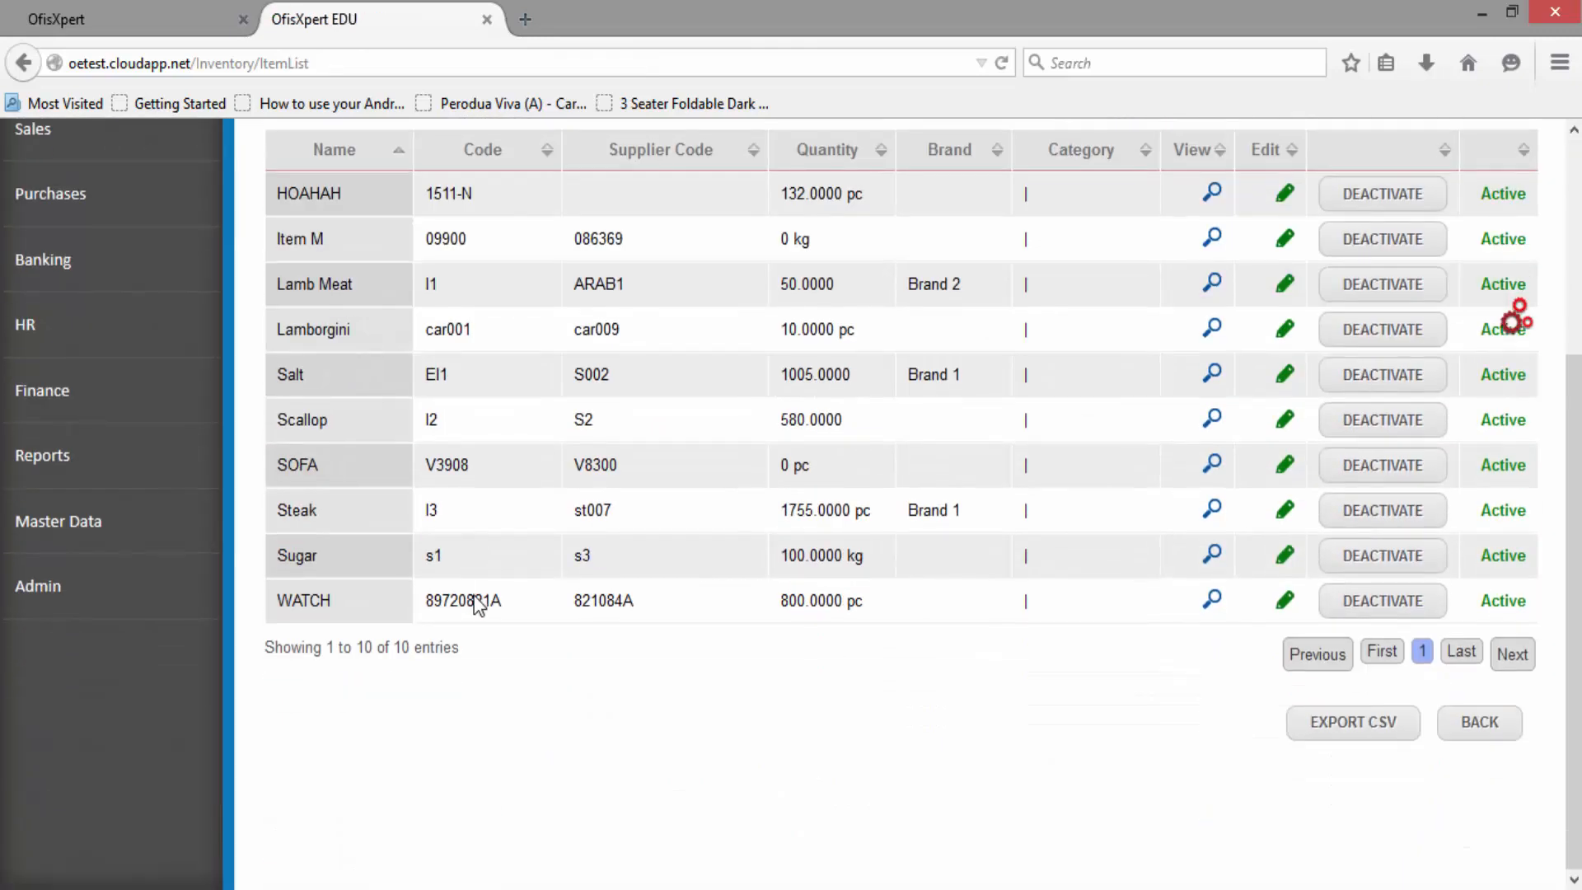
drag(558, 647, 916, 704)
click(917, 704)
scroll(839, 710, up, 4)
Step: Start a new sales invoice and select the customer listed directly after Cust-Vendor
click(76, 448)
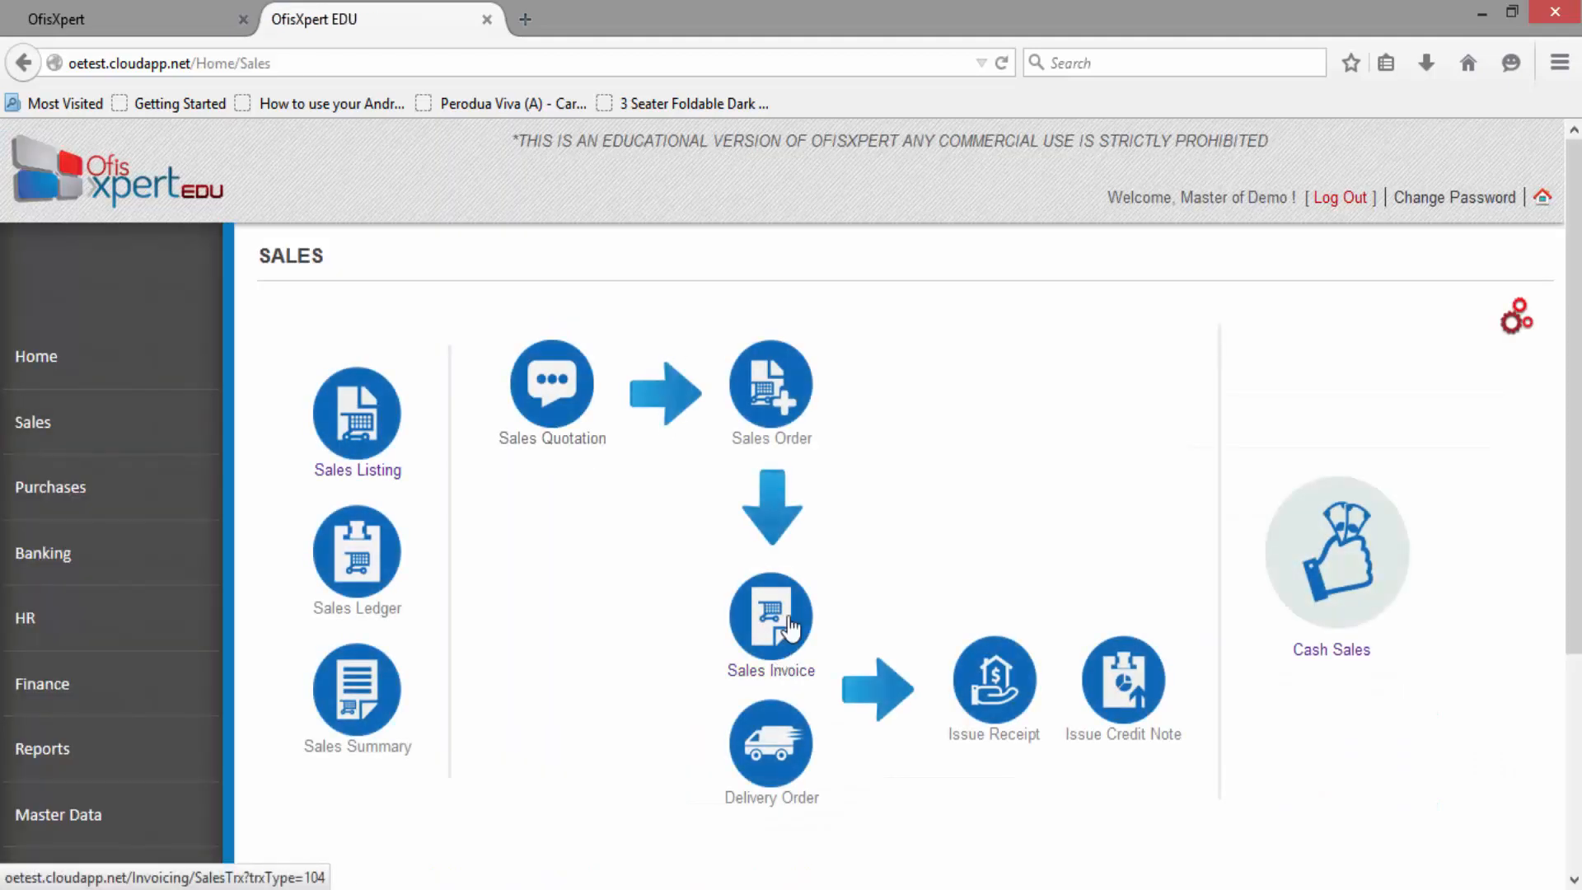
click(783, 647)
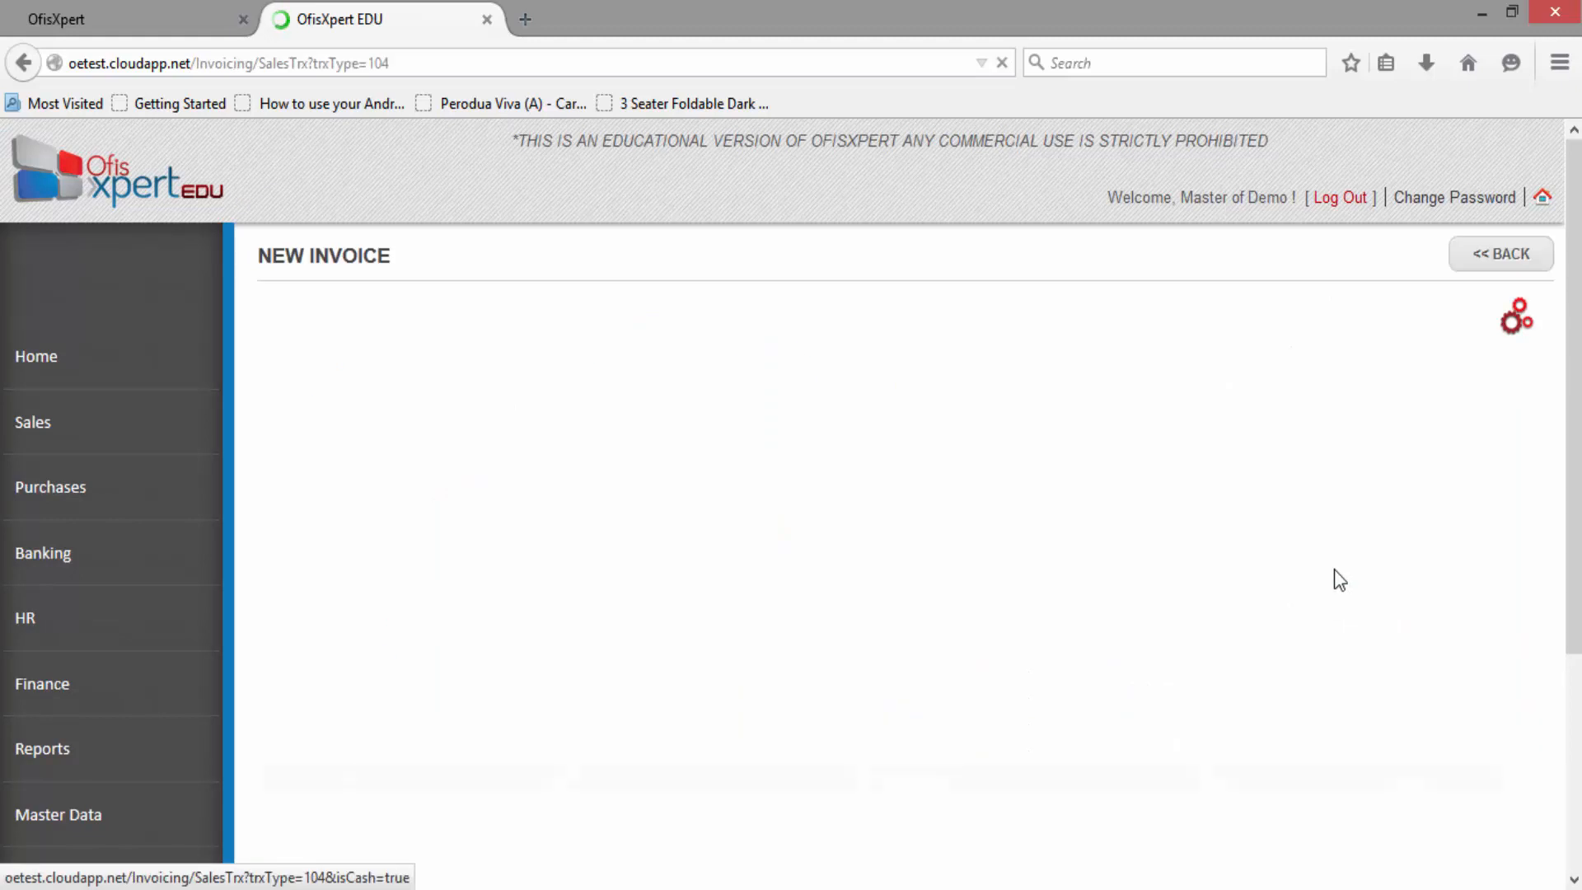
click(1257, 341)
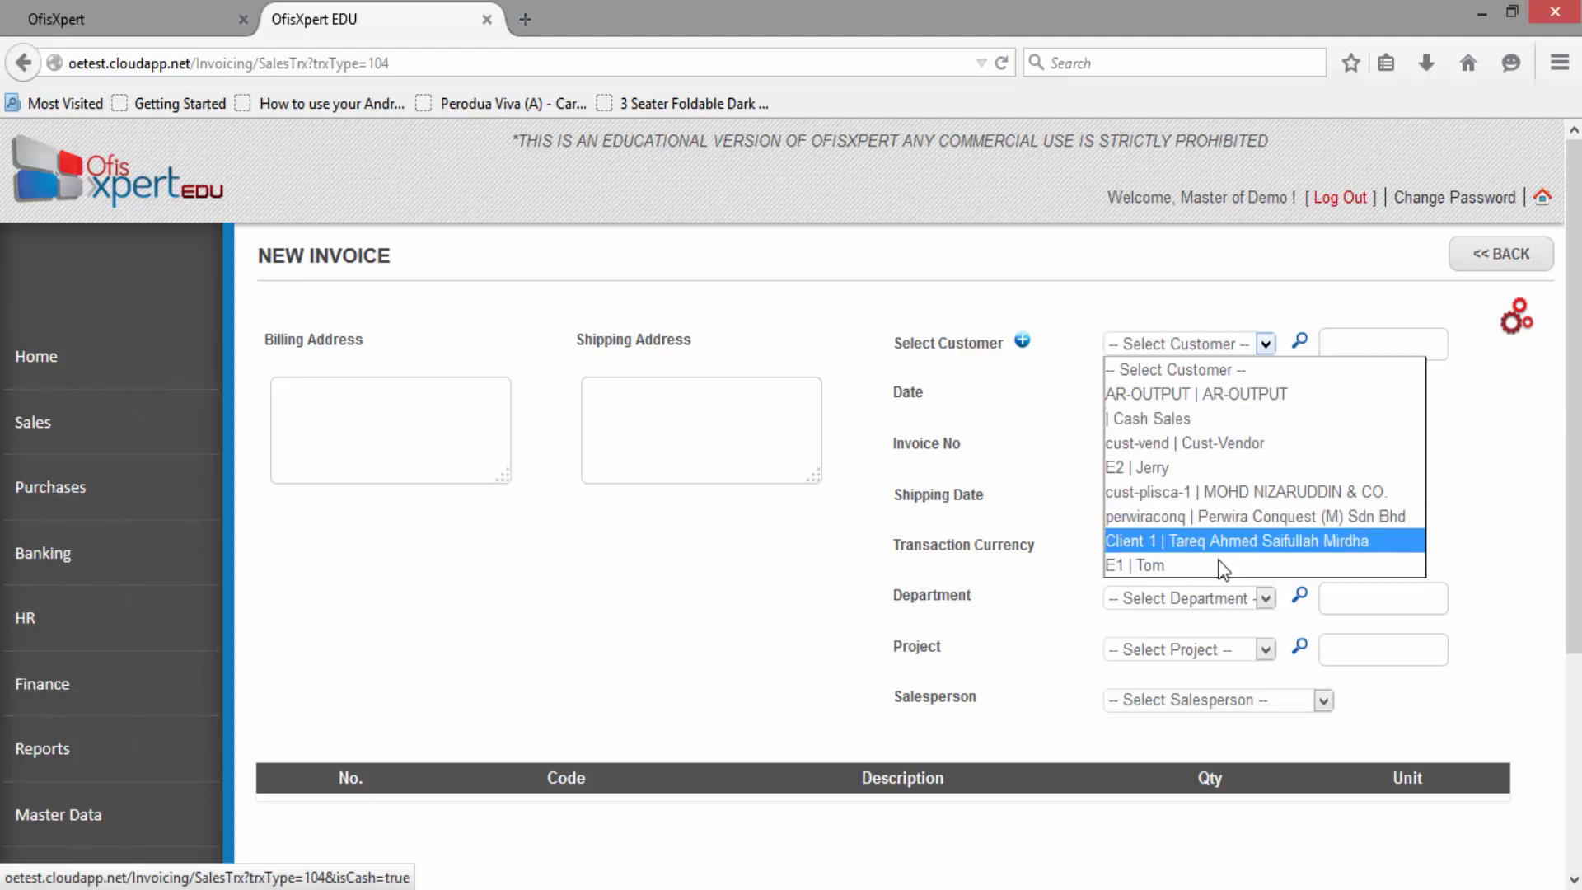
click(1204, 459)
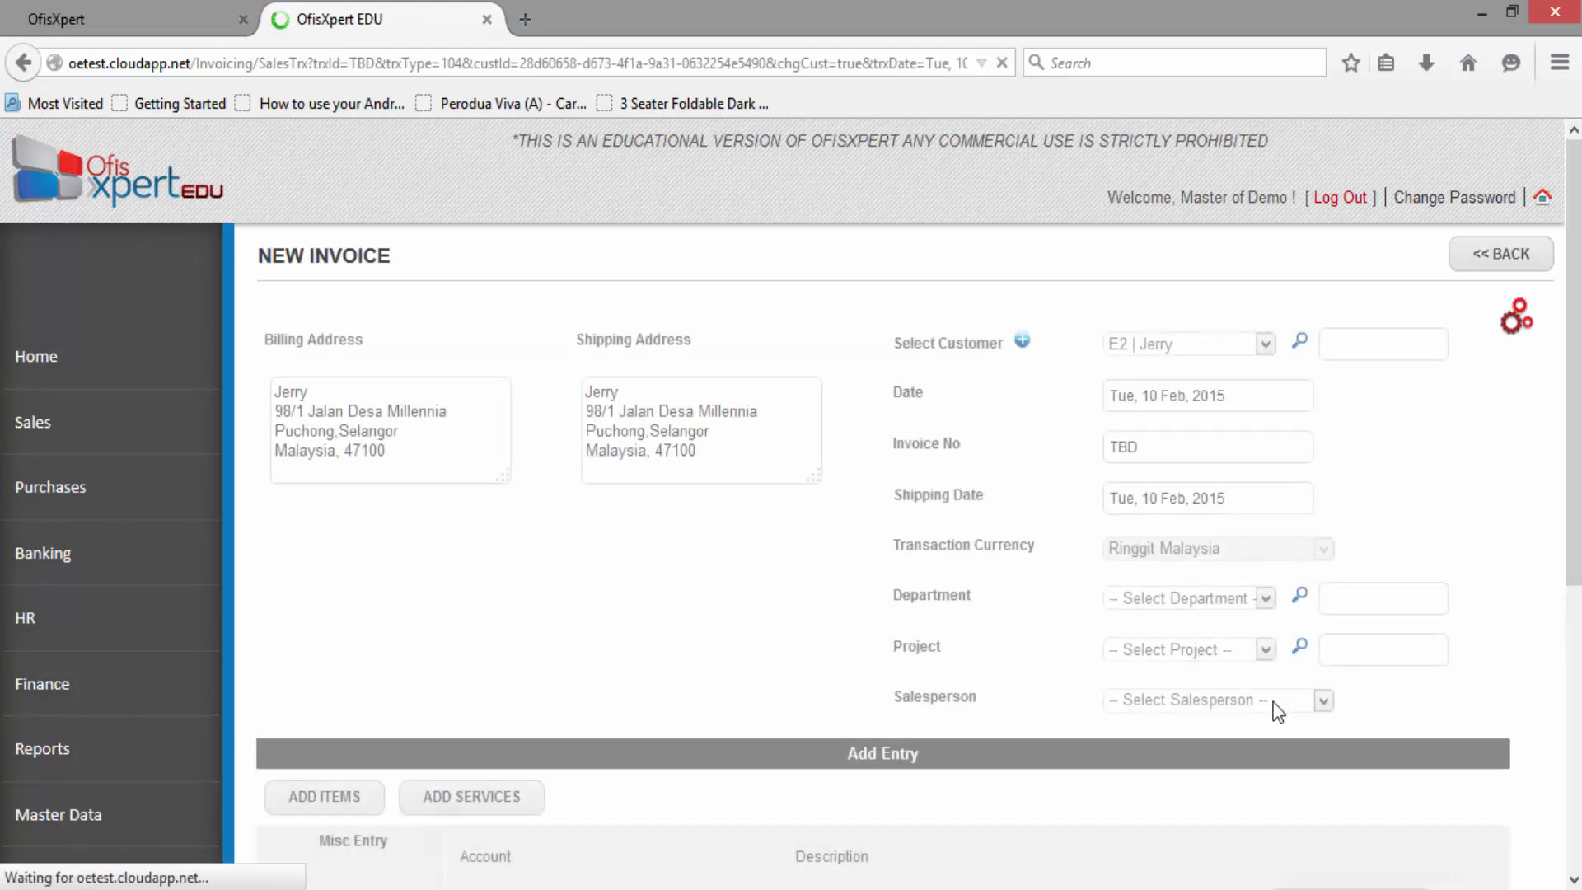
Step: Set the invoice's salesperson to Master of Demo and leave the department unselected
click(1238, 703)
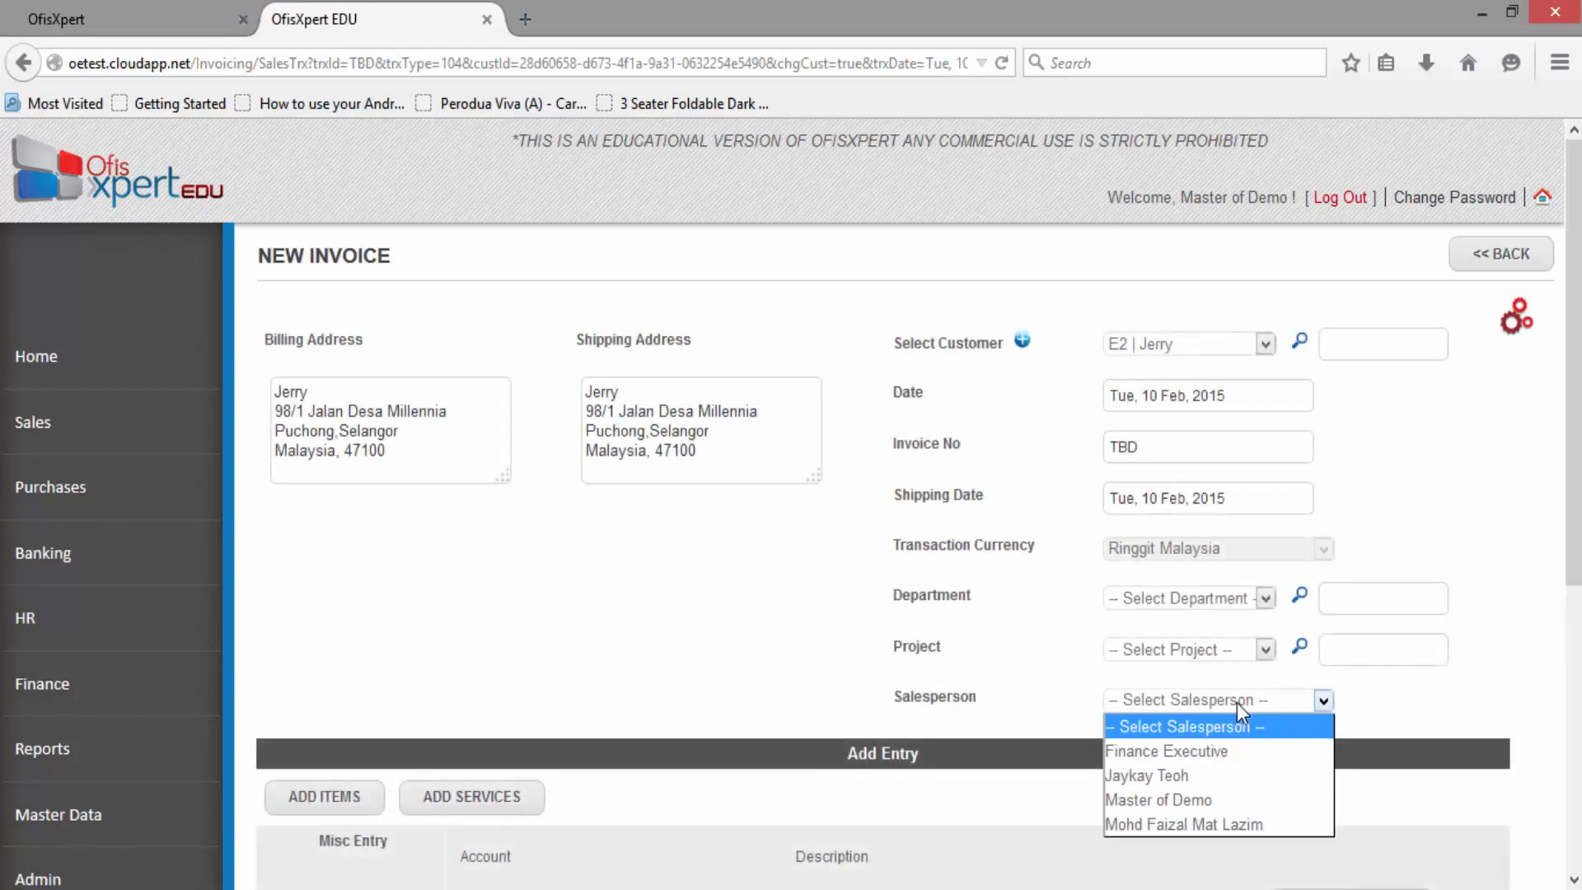
click(1248, 799)
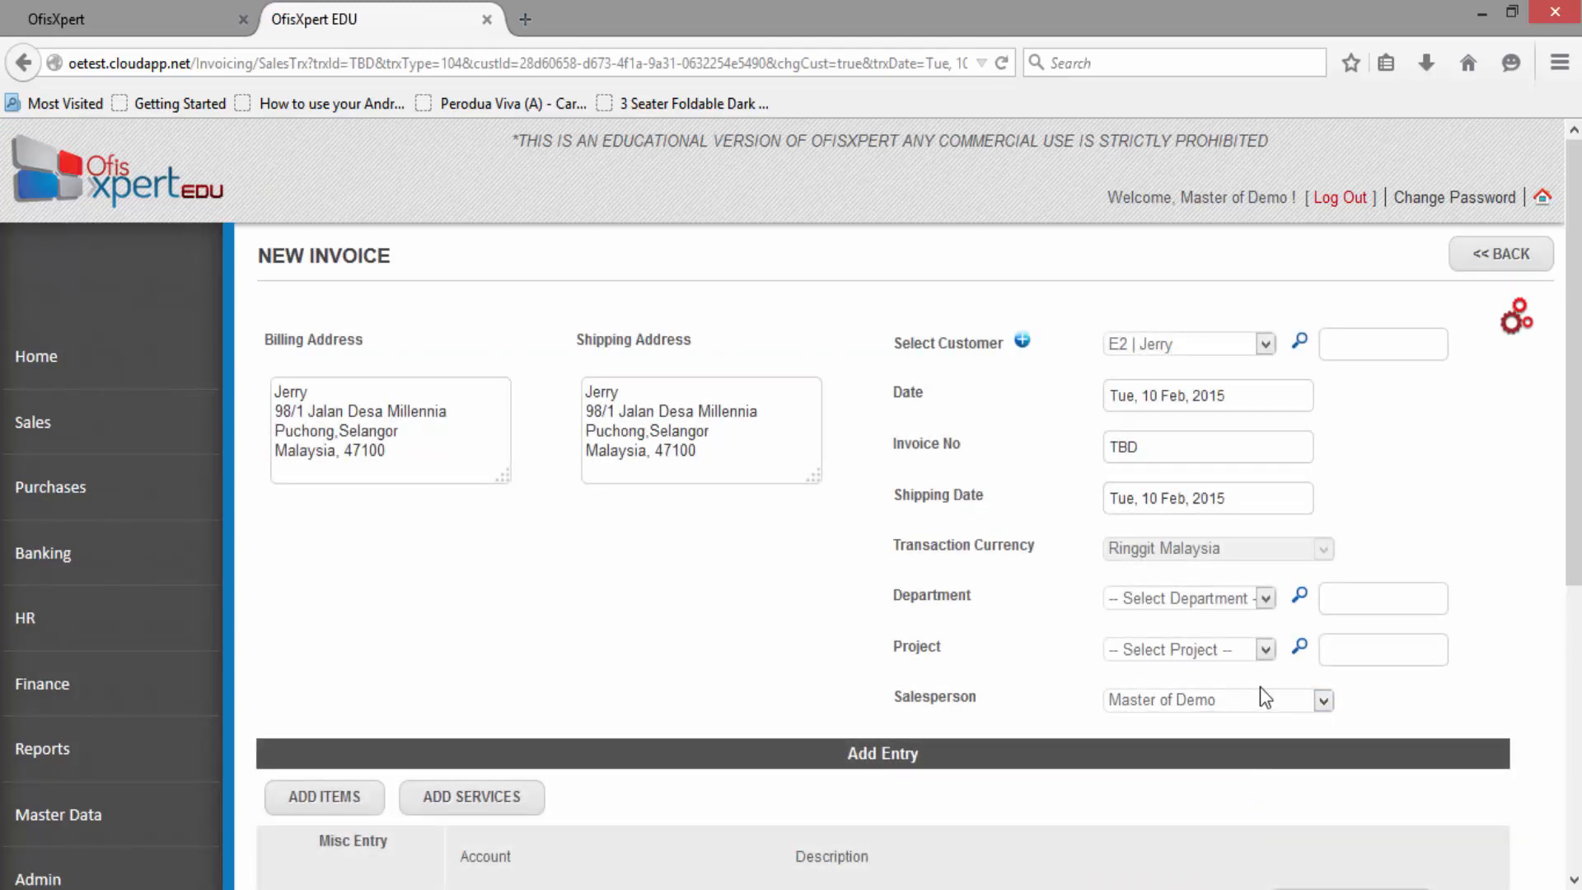
click(1199, 600)
click(1199, 600)
Step: Add the WATCH item to the invoice from the item list
scroll(616, 670, down, 3)
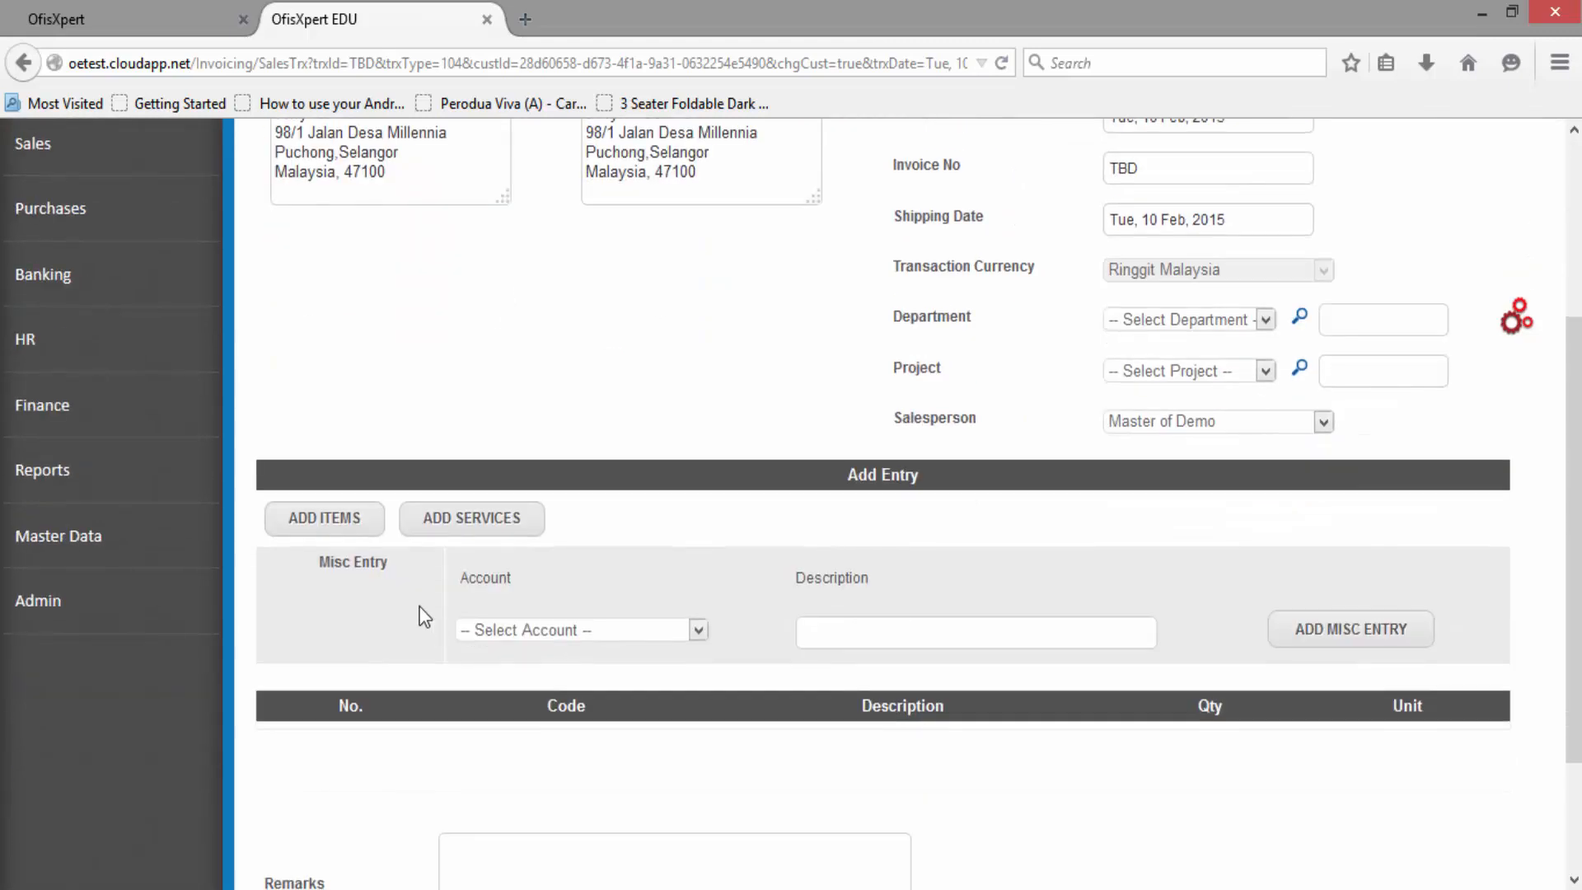
click(343, 532)
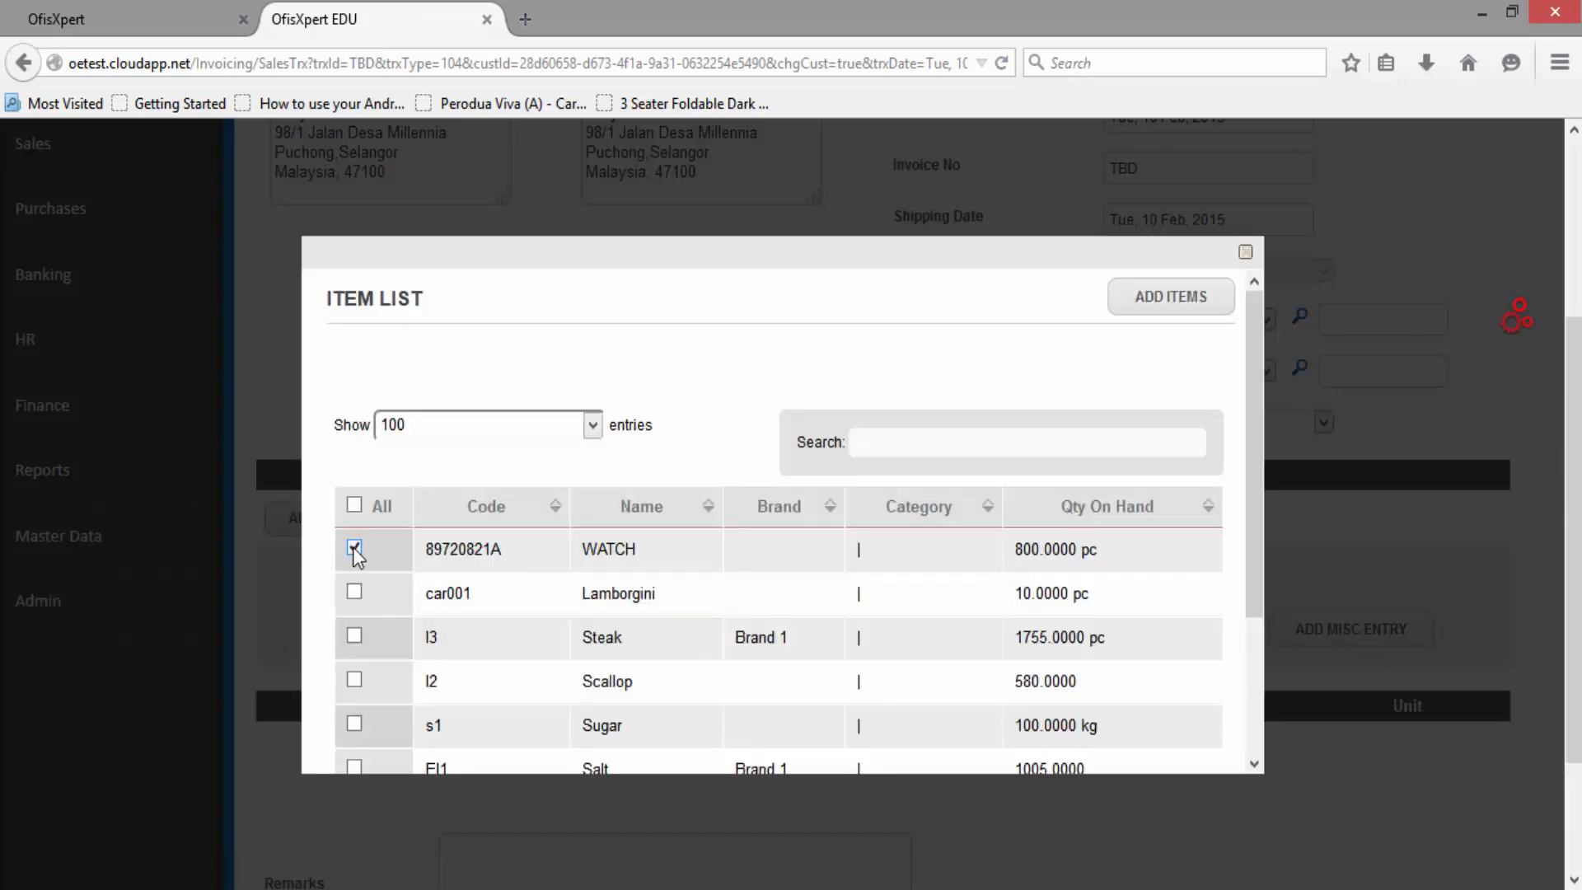
click(1171, 297)
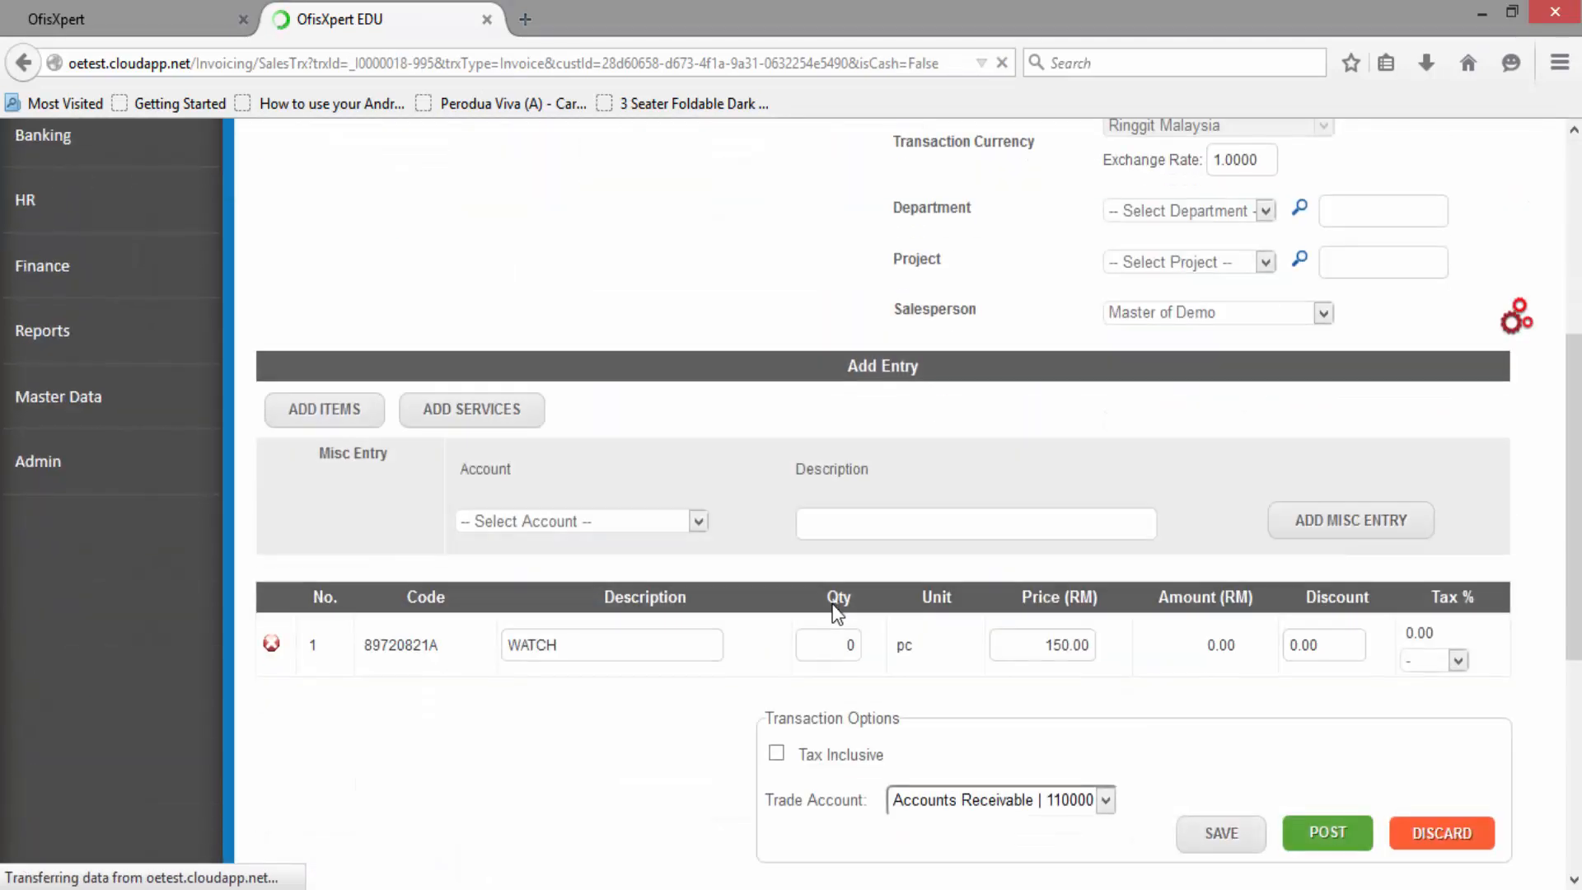
Step: Set the quantity of the WATCH line on the invoice to 12
scroll(838, 614, down, 3)
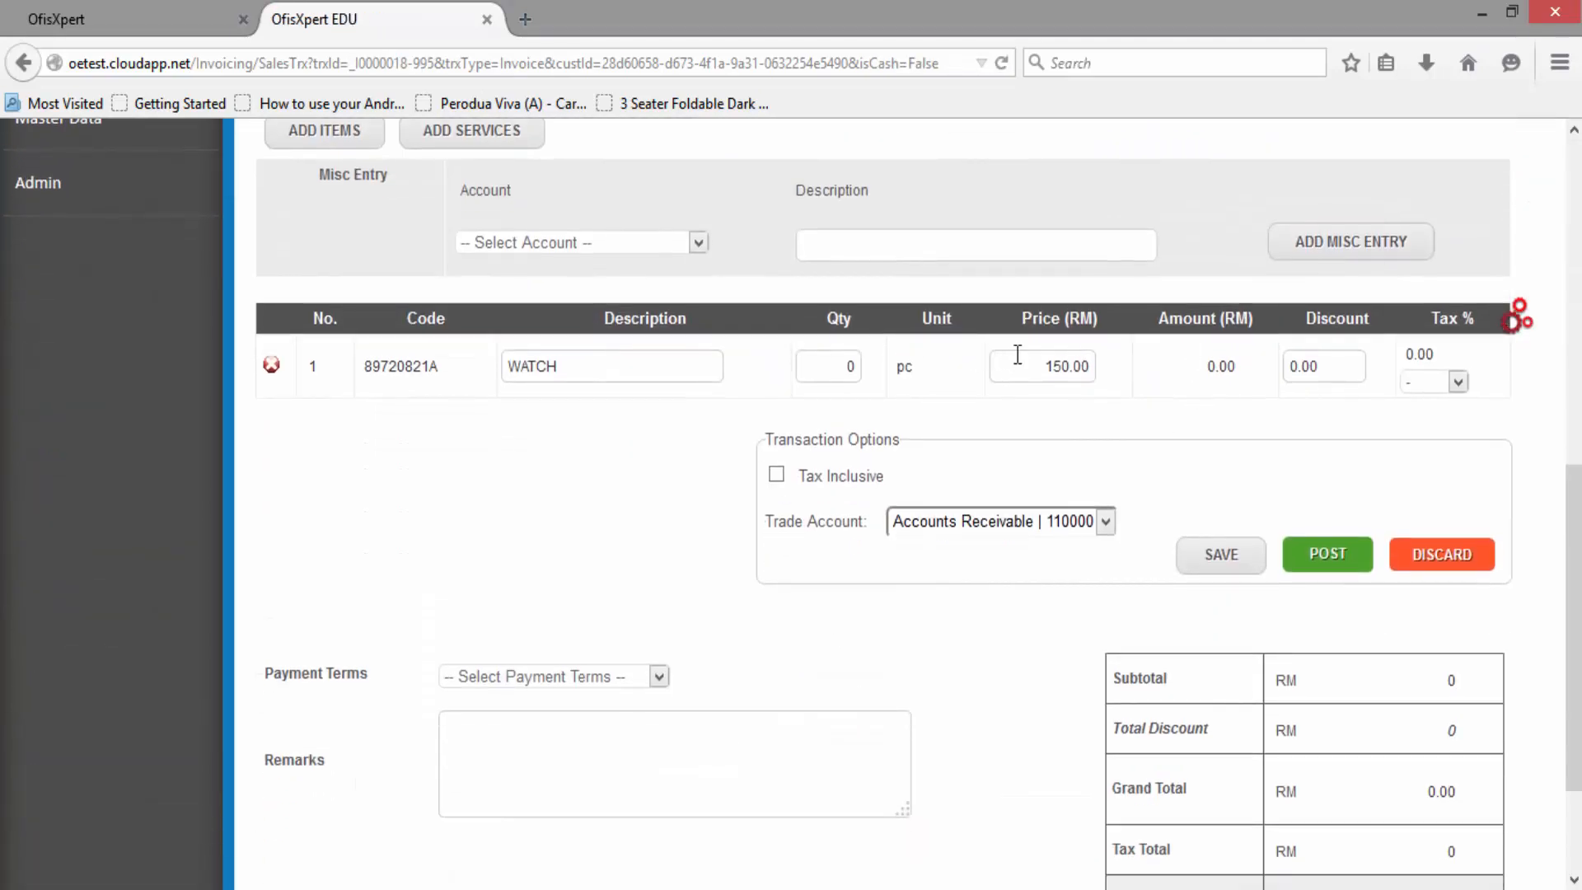
drag(1018, 355, 1162, 380)
drag(842, 364, 940, 376)
click(720, 512)
Step: Examine the invoice's trade account options and the WATCH line's discount and tax options without changing them
click(1052, 521)
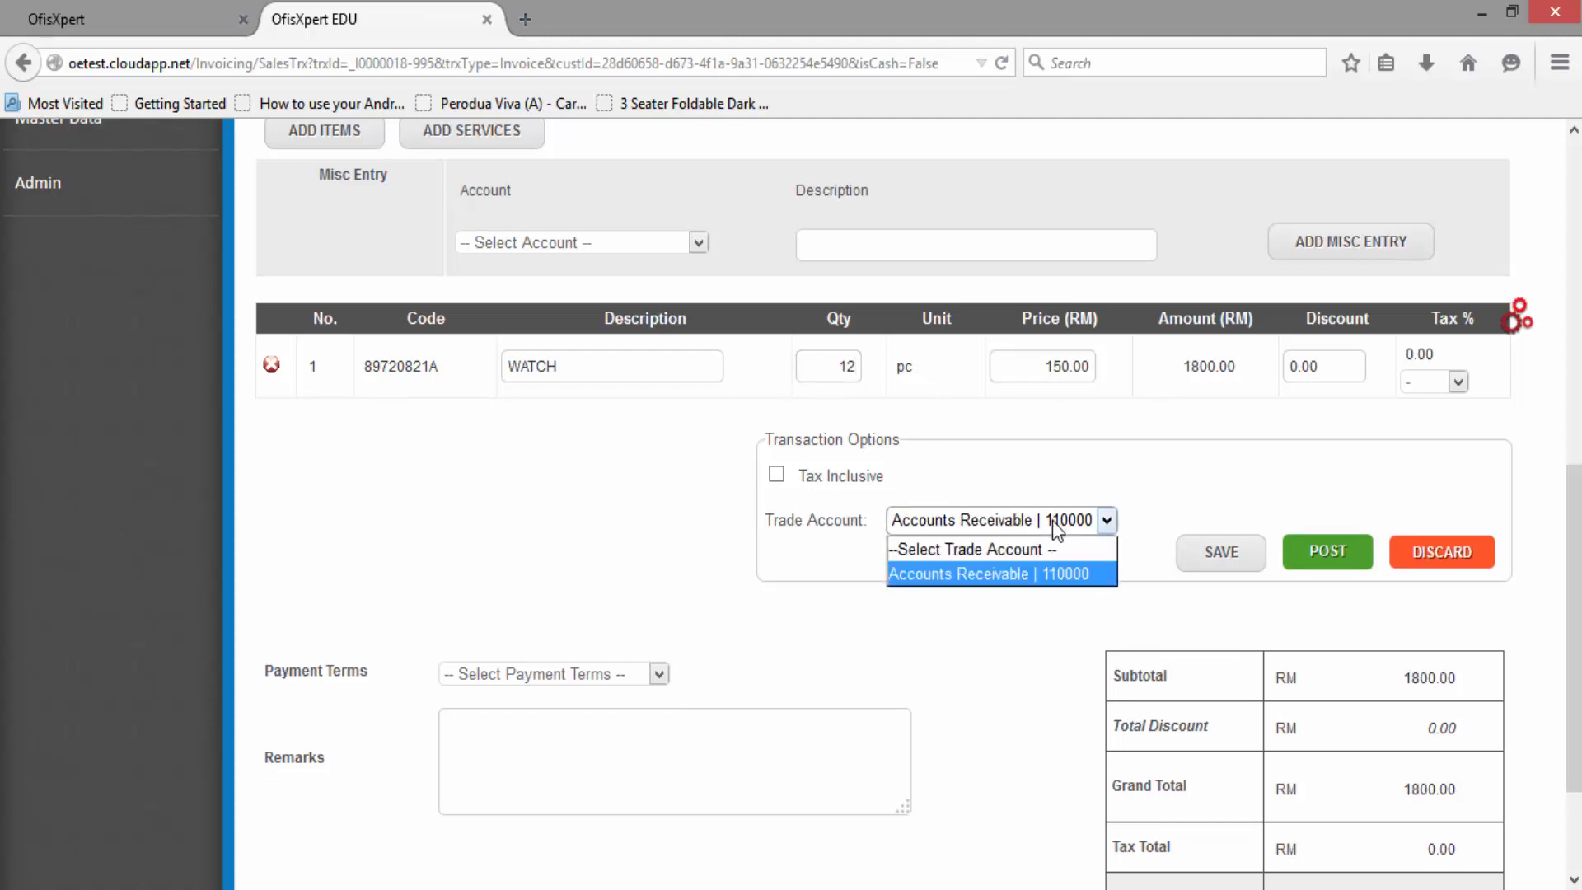
click(1051, 521)
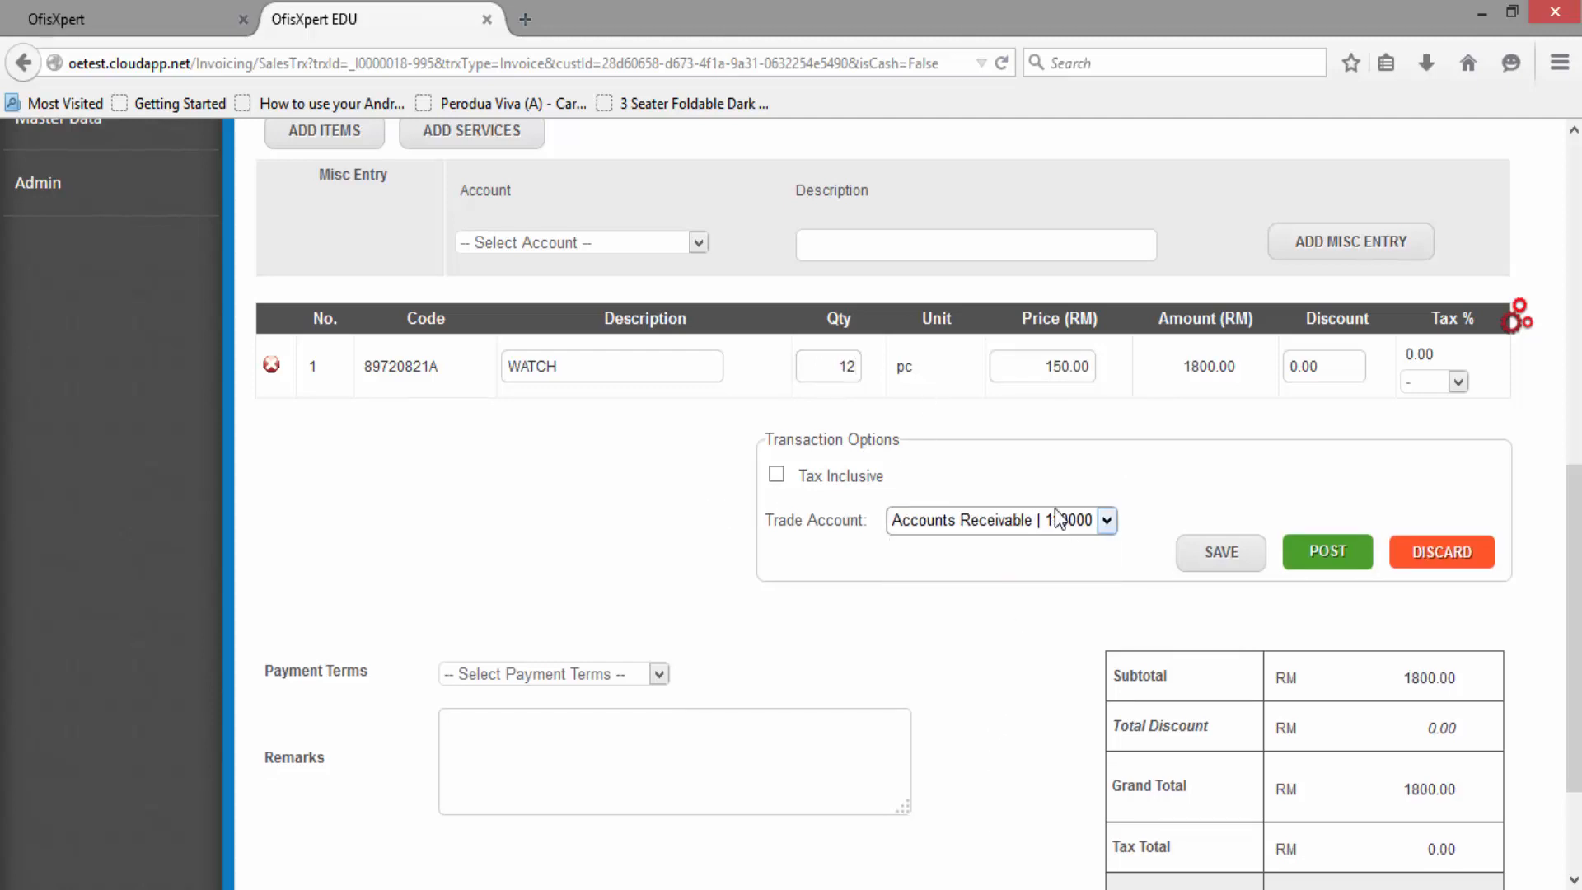
click(1352, 366)
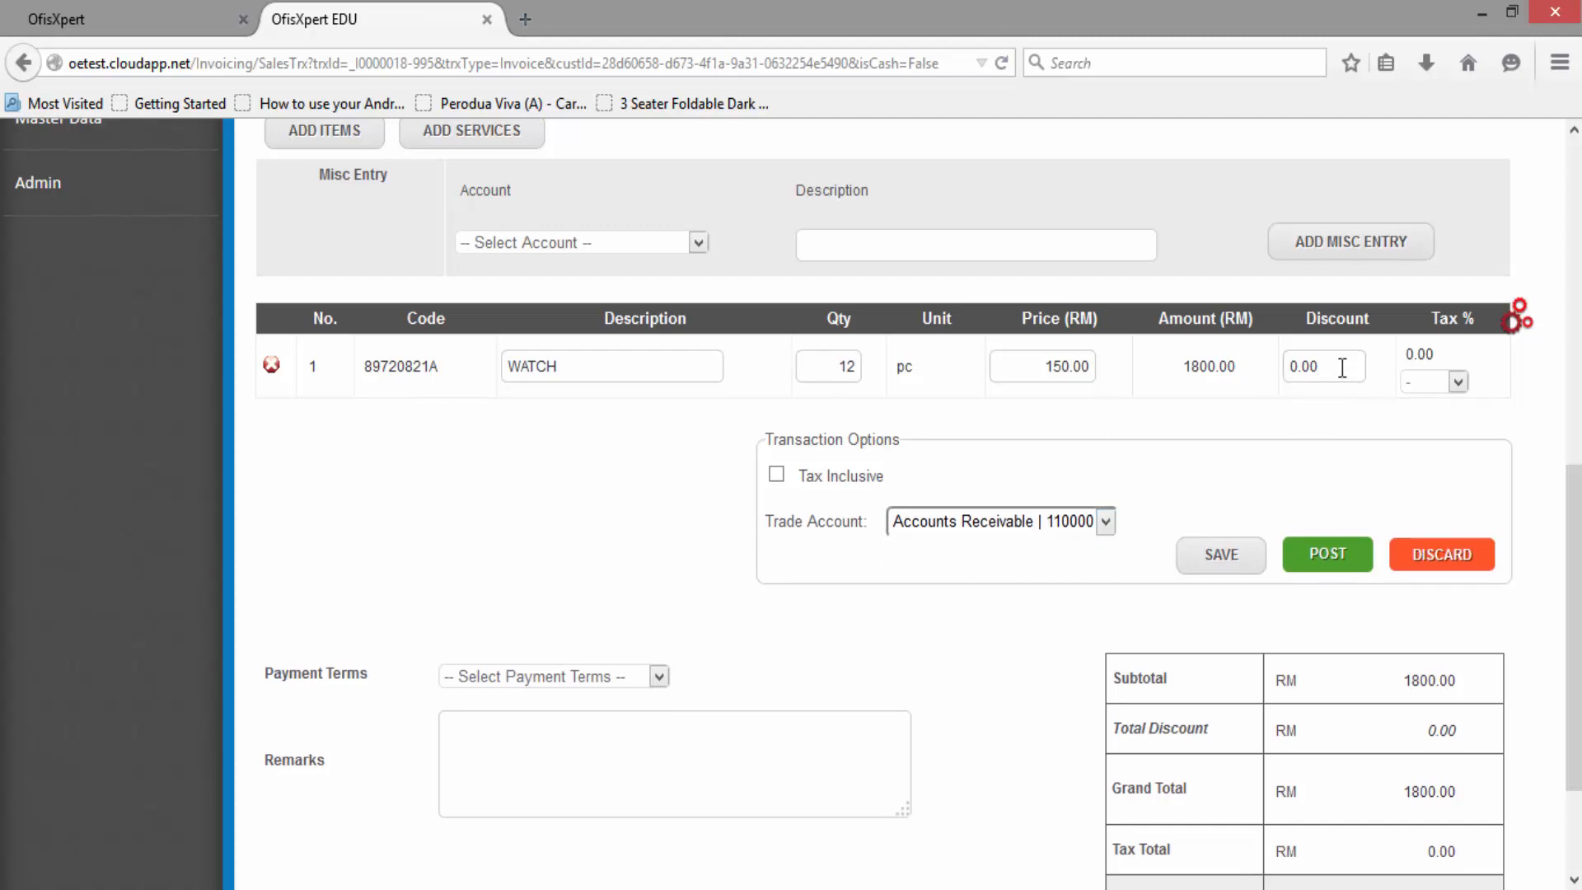
click(1452, 381)
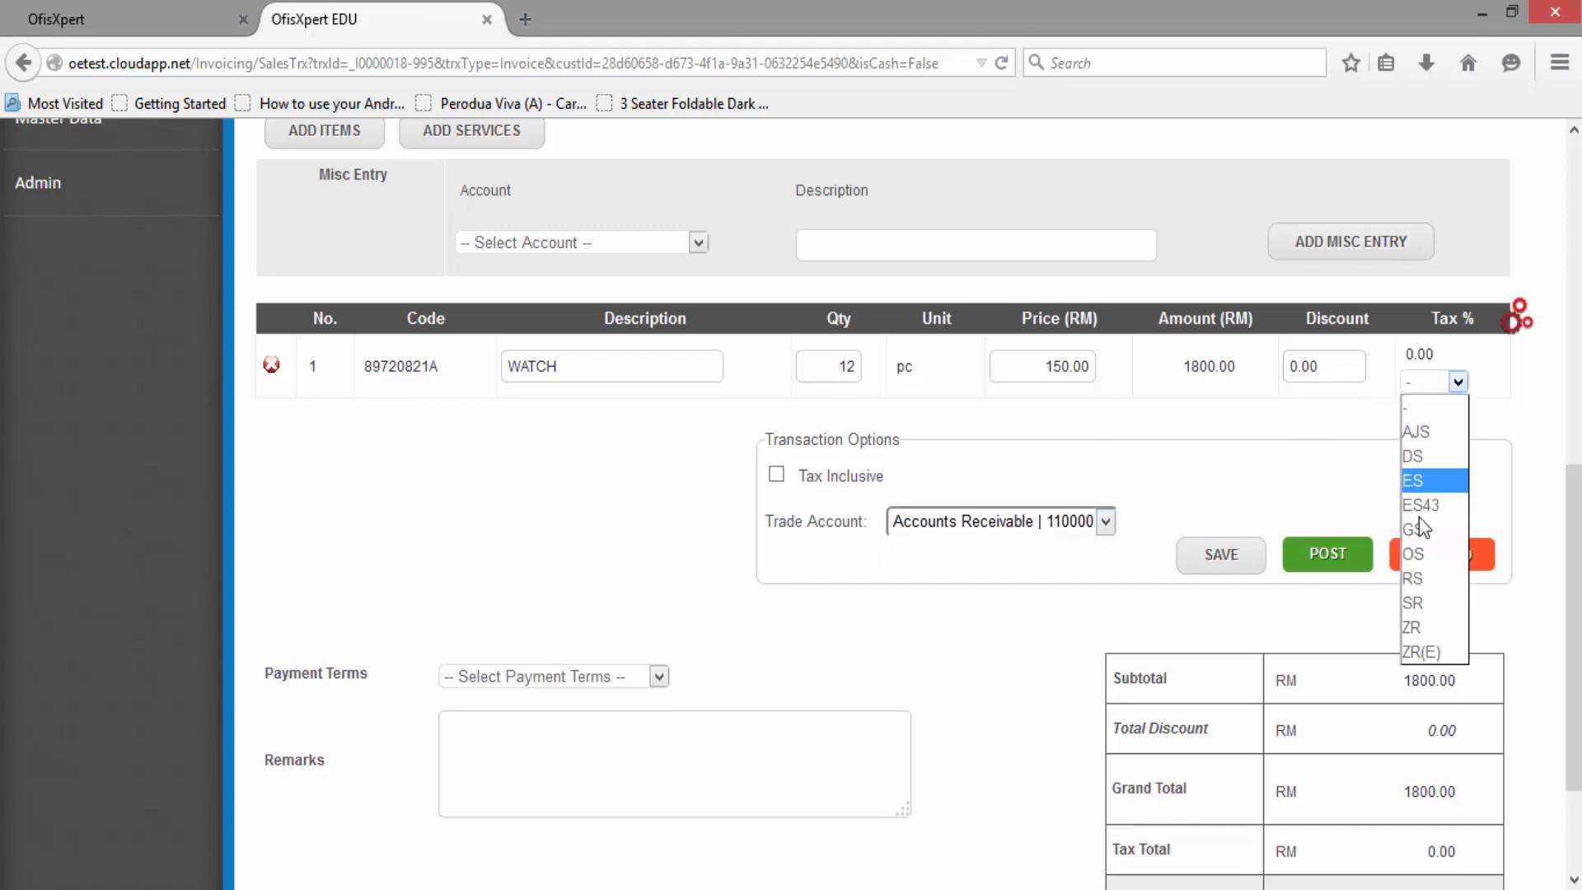
click(1226, 524)
click(1458, 382)
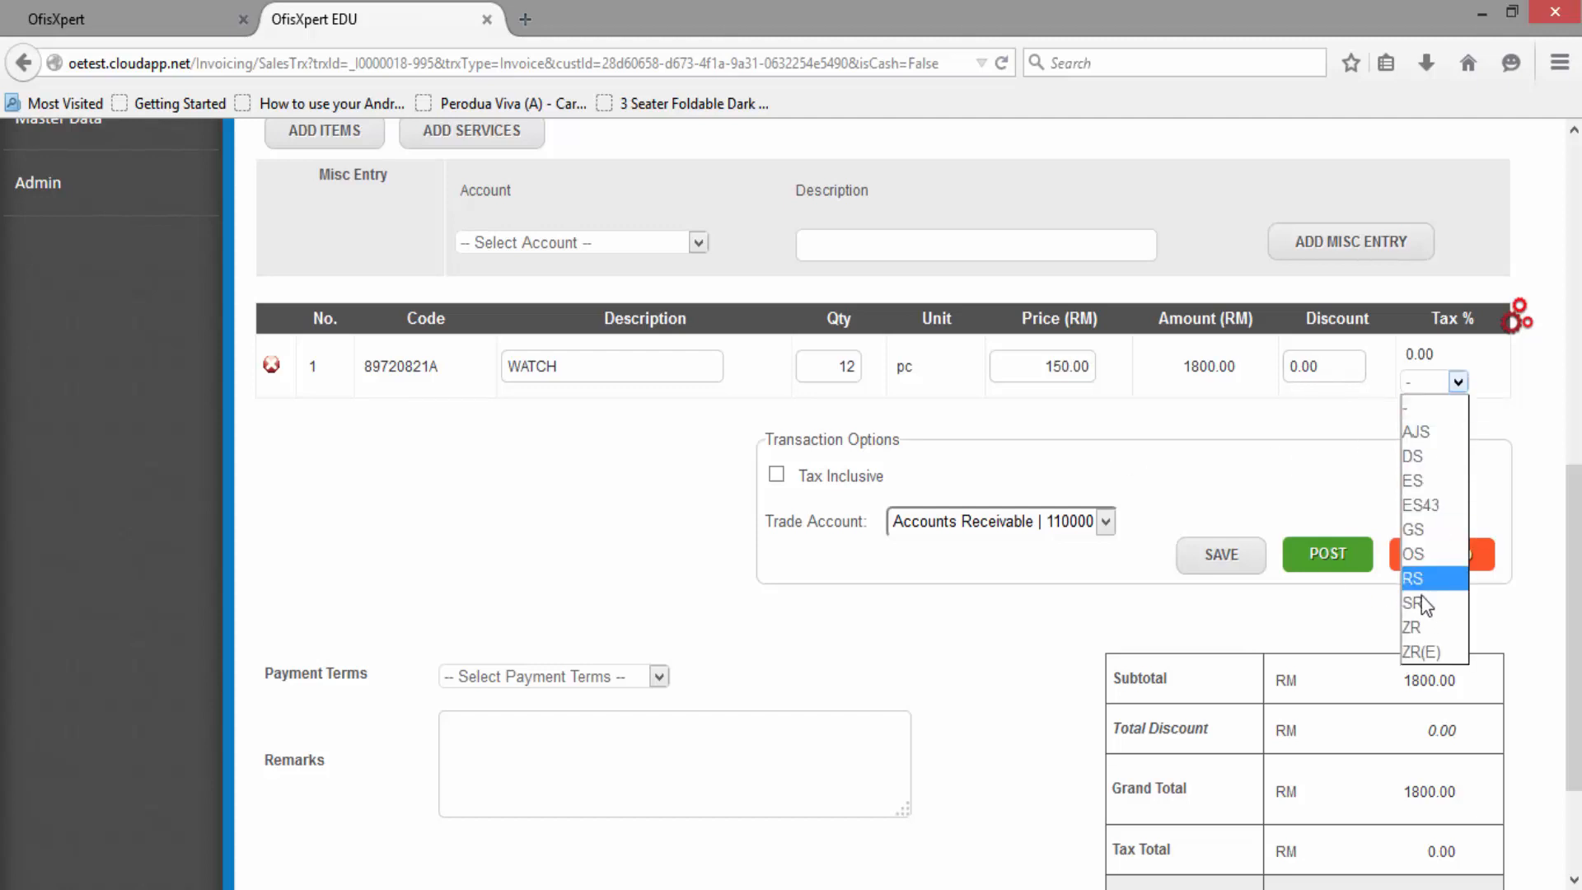
click(1211, 415)
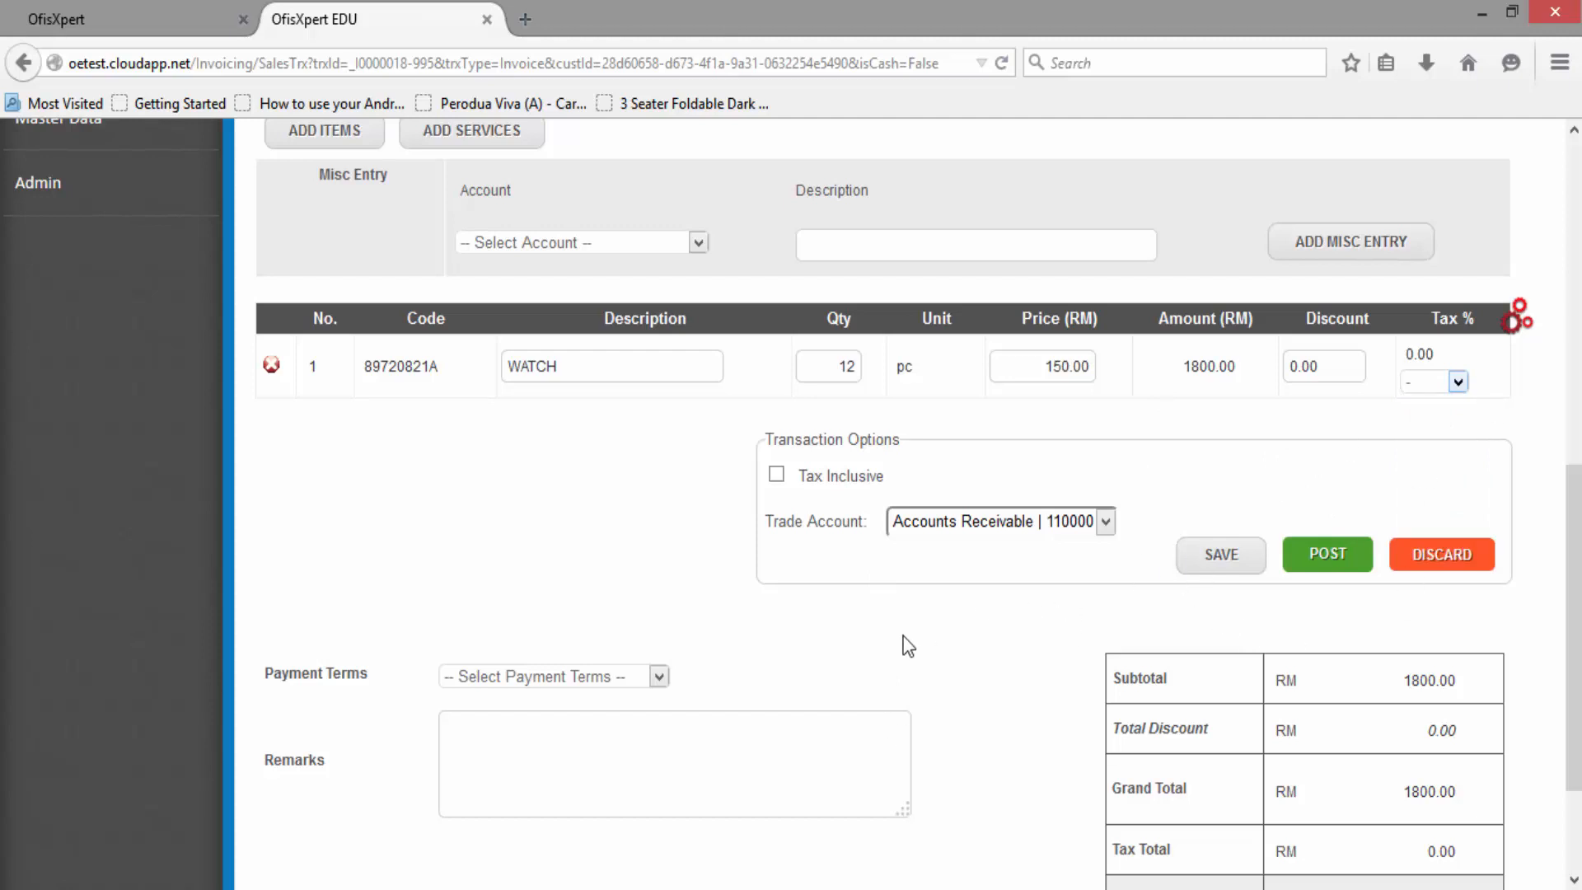
Step: Set the invoice's payment terms to Cash On Delivery
scroll(1071, 645, down, 2)
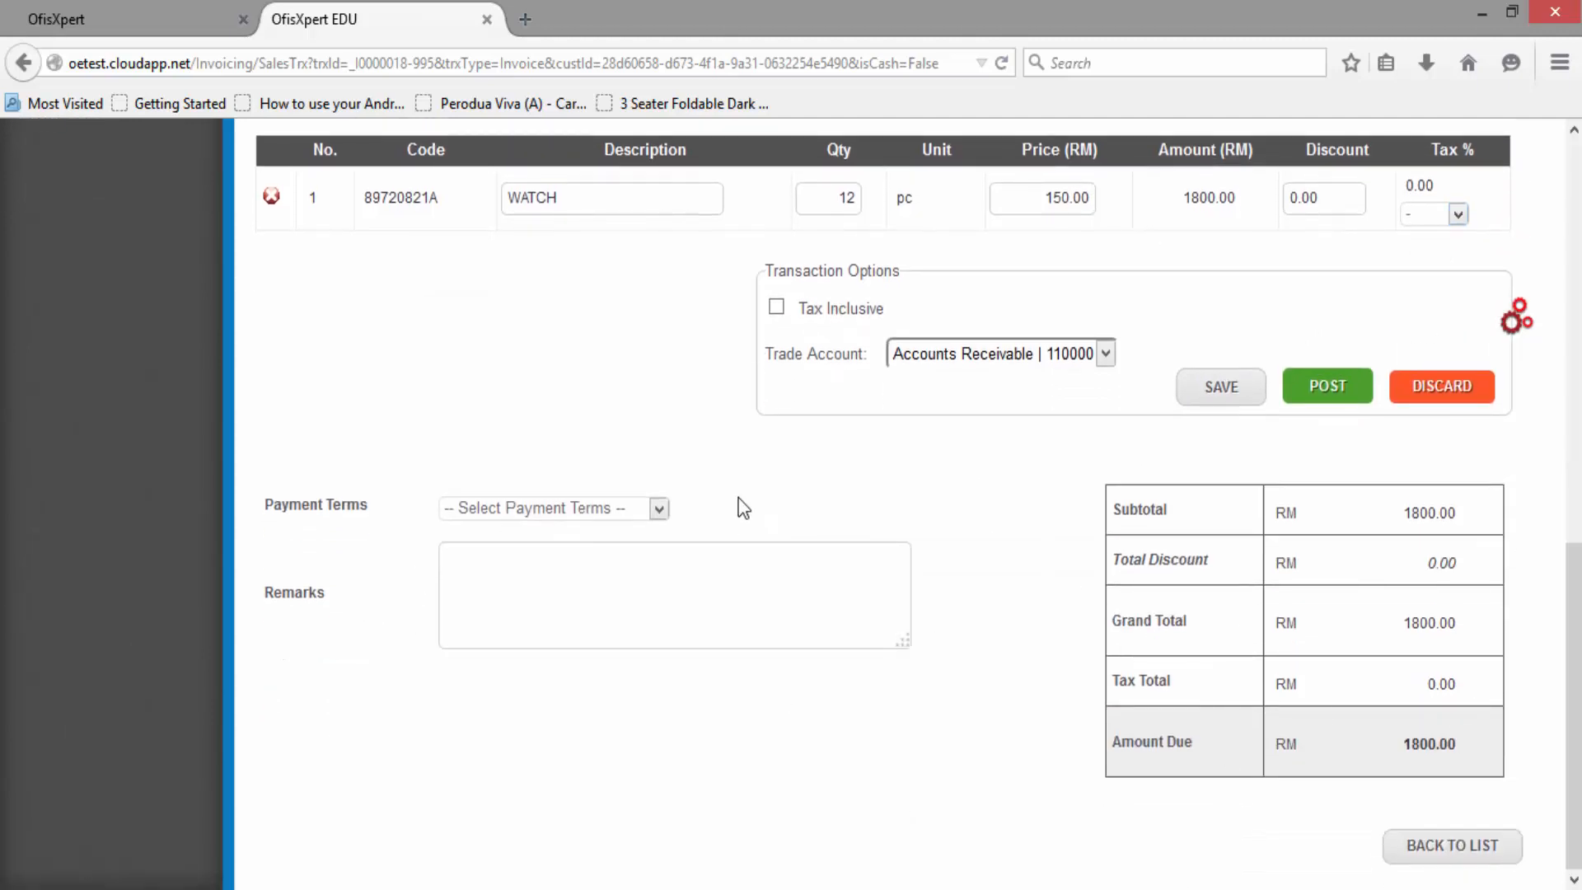
click(605, 512)
click(561, 560)
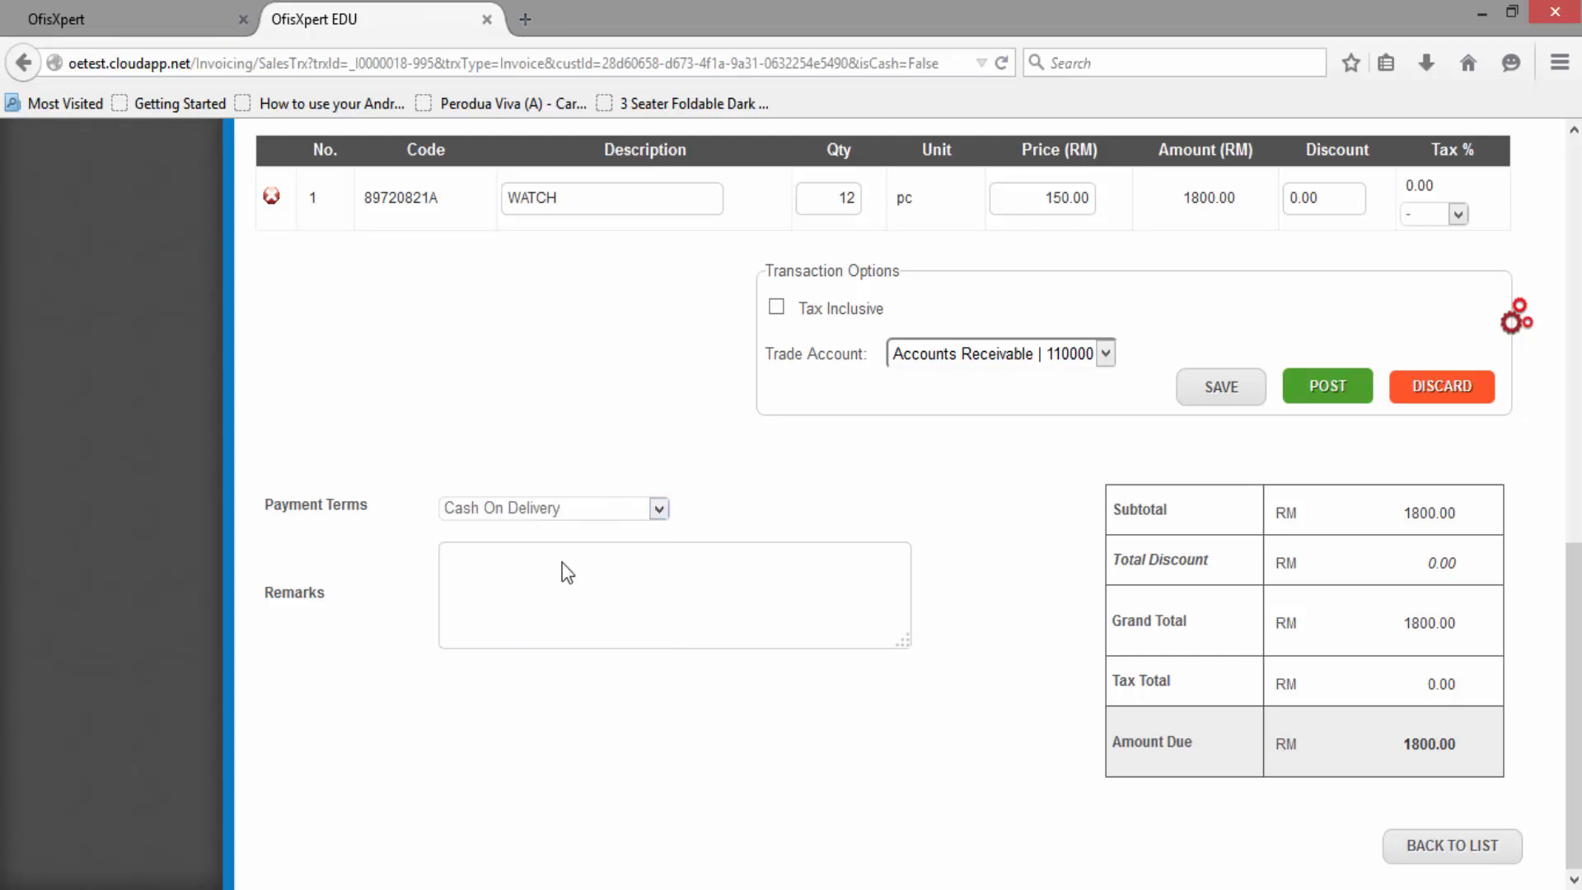
click(560, 509)
click(560, 509)
Step: Review the completed invoice, post it and check its entry in the invoice list
scroll(1307, 387, up, 7)
scroll(1321, 431, down, 5)
scroll(1335, 428, down, 2)
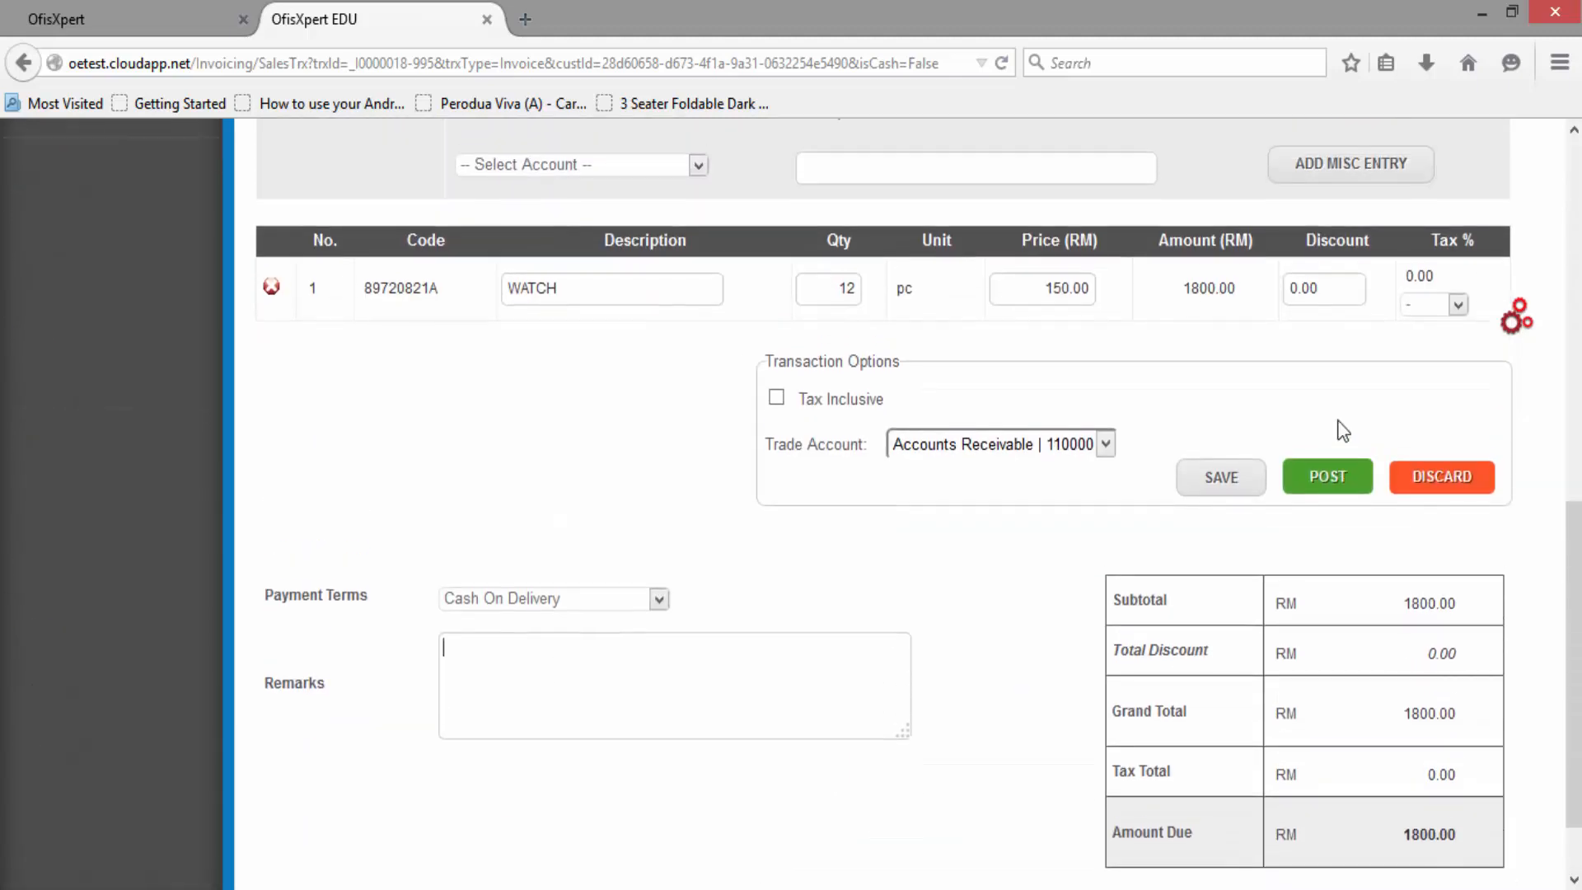
scroll(1335, 427, up, 1)
click(1324, 524)
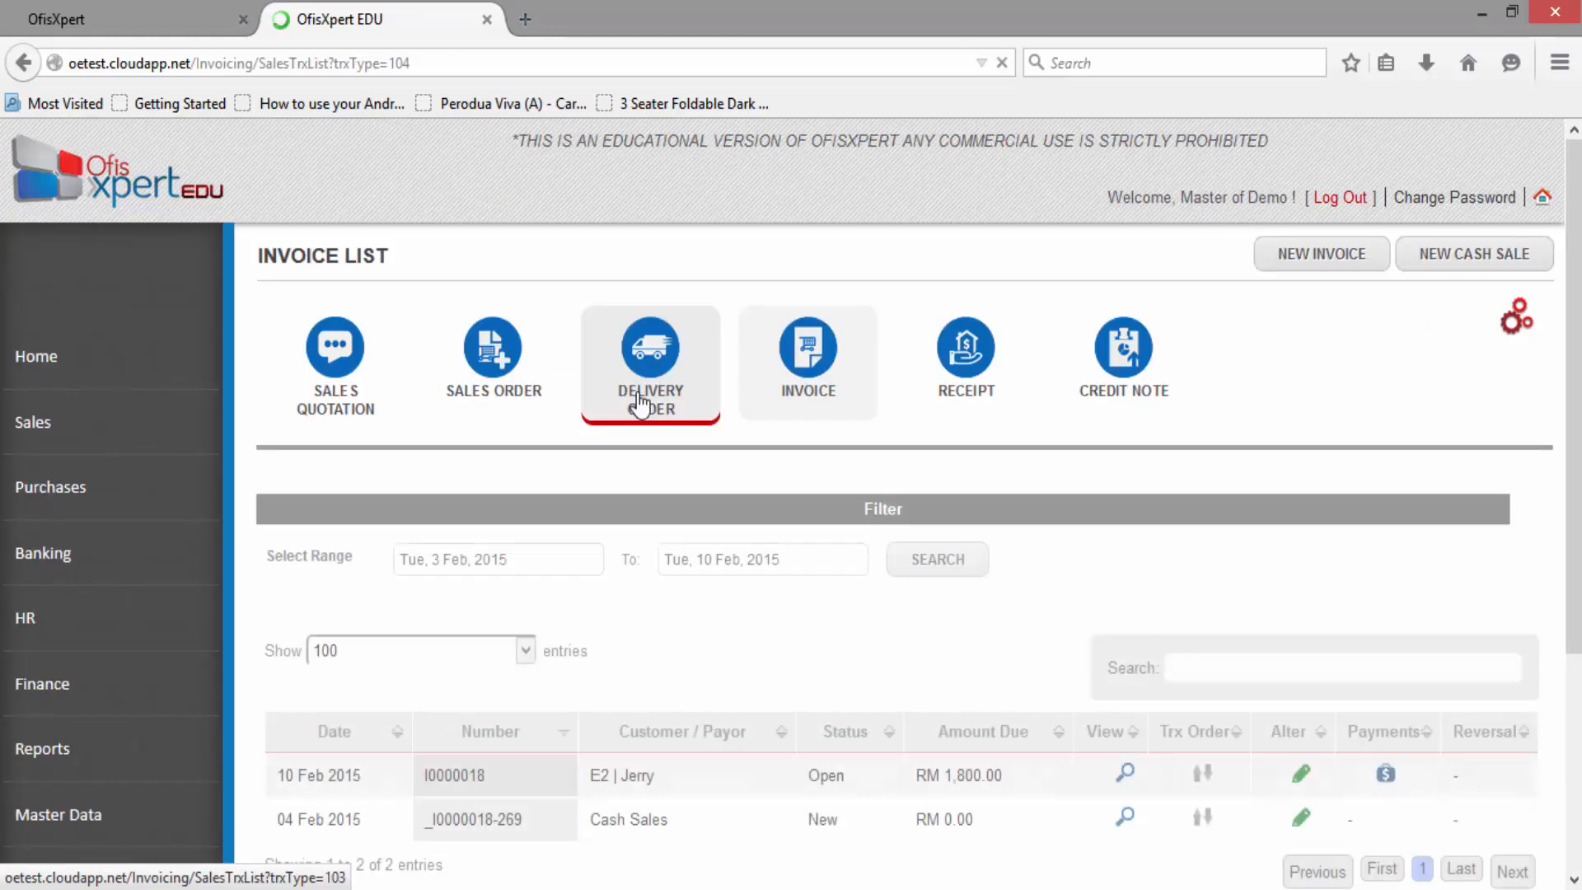
scroll(643, 416, down, 3)
scroll(643, 419, down, 1)
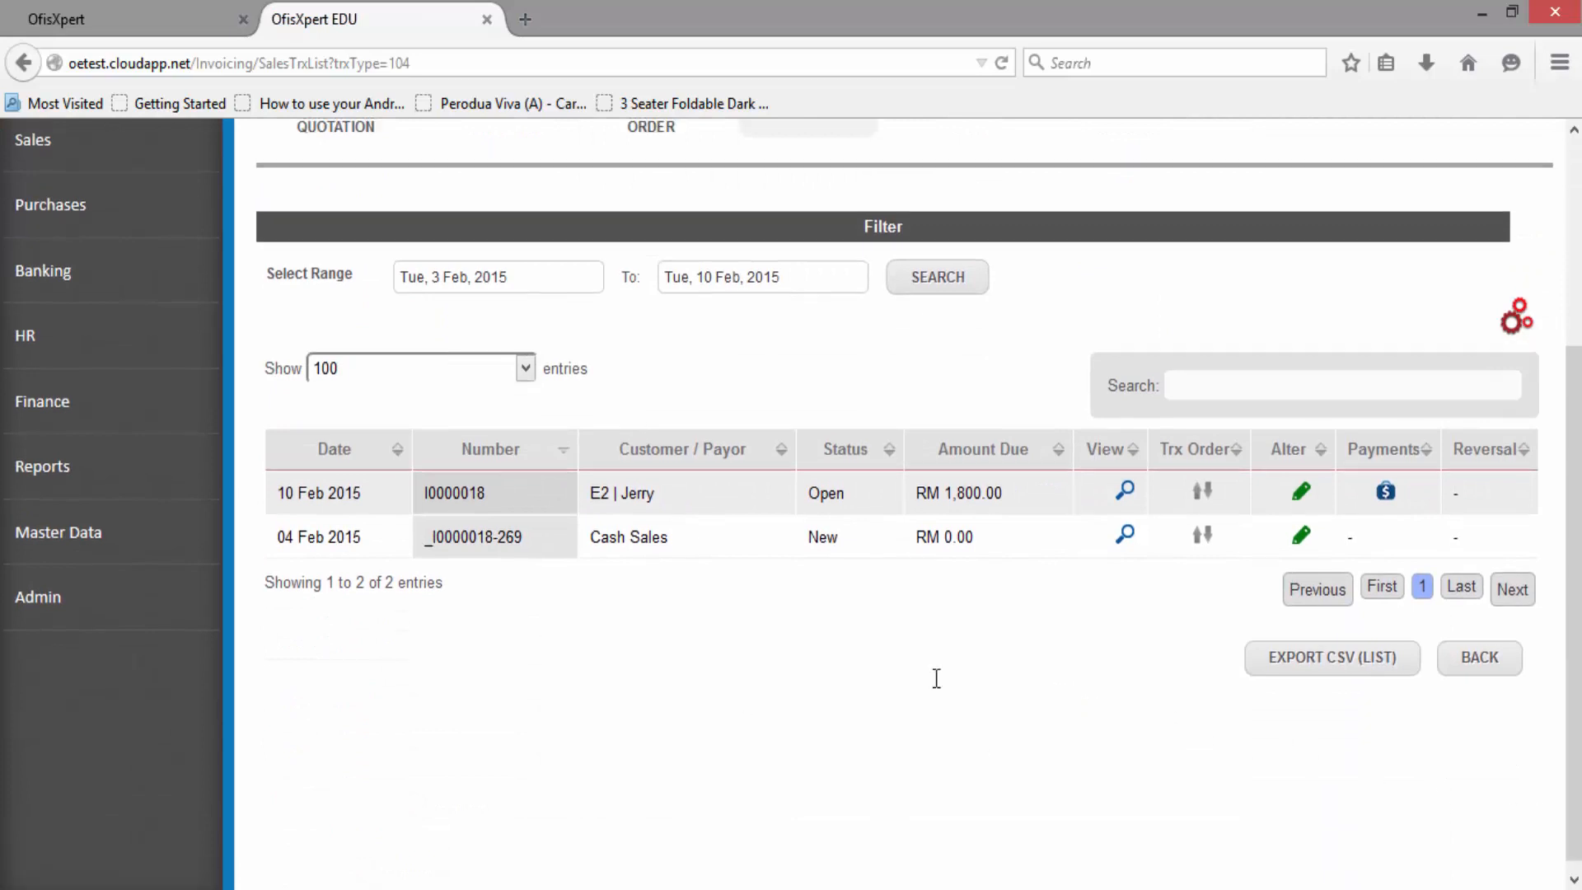
Step: Open the item list from the master data and check the WATCH item's remaining quantity after the sale
scroll(937, 678, up, 5)
click(89, 824)
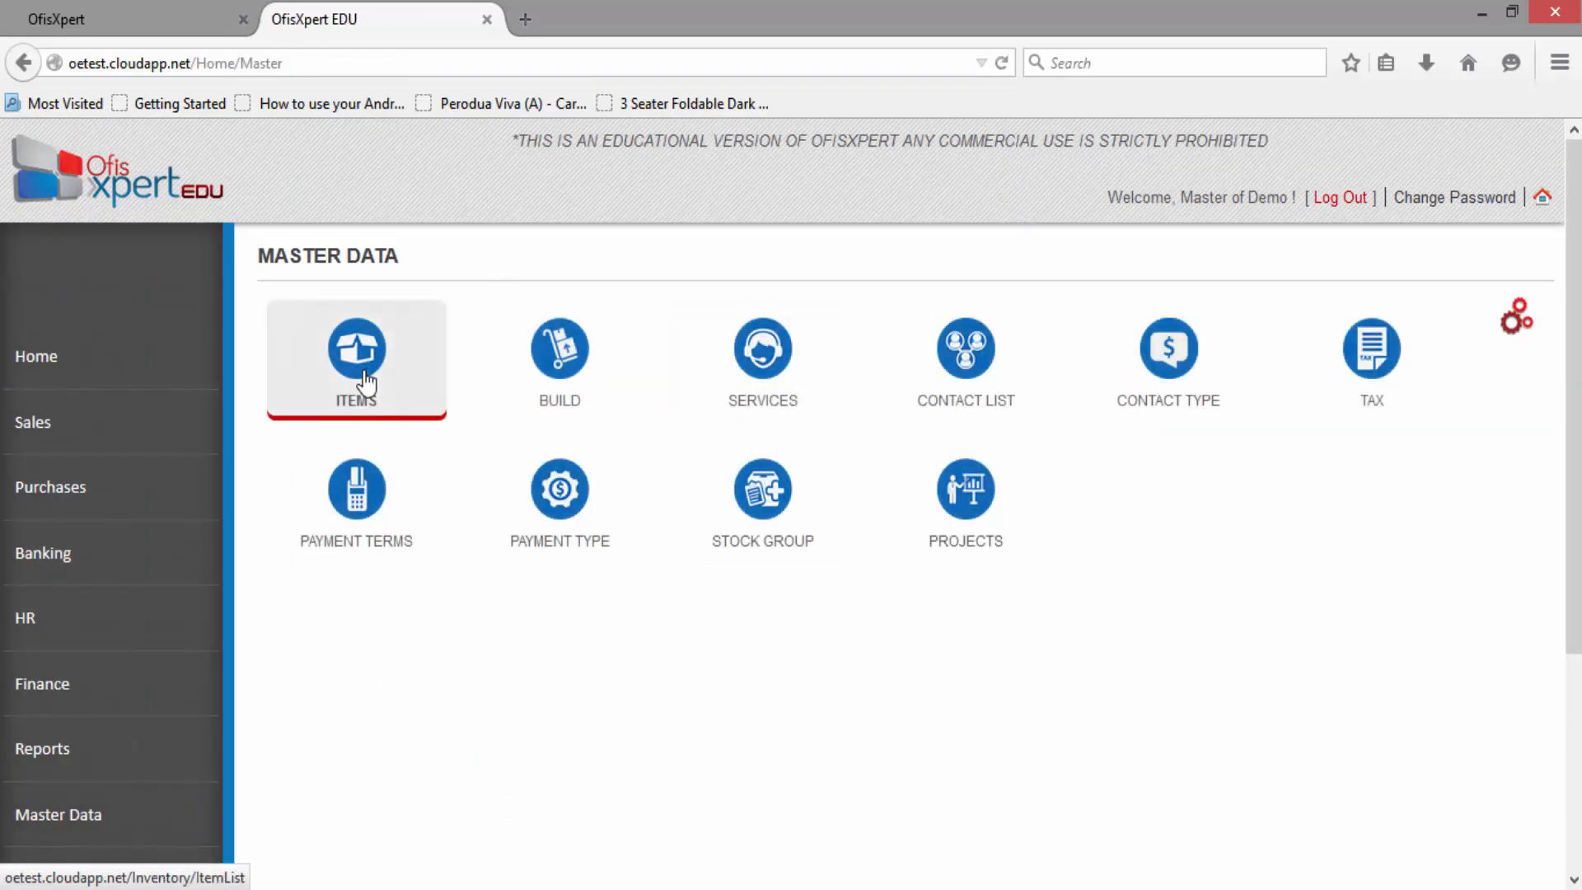
click(367, 384)
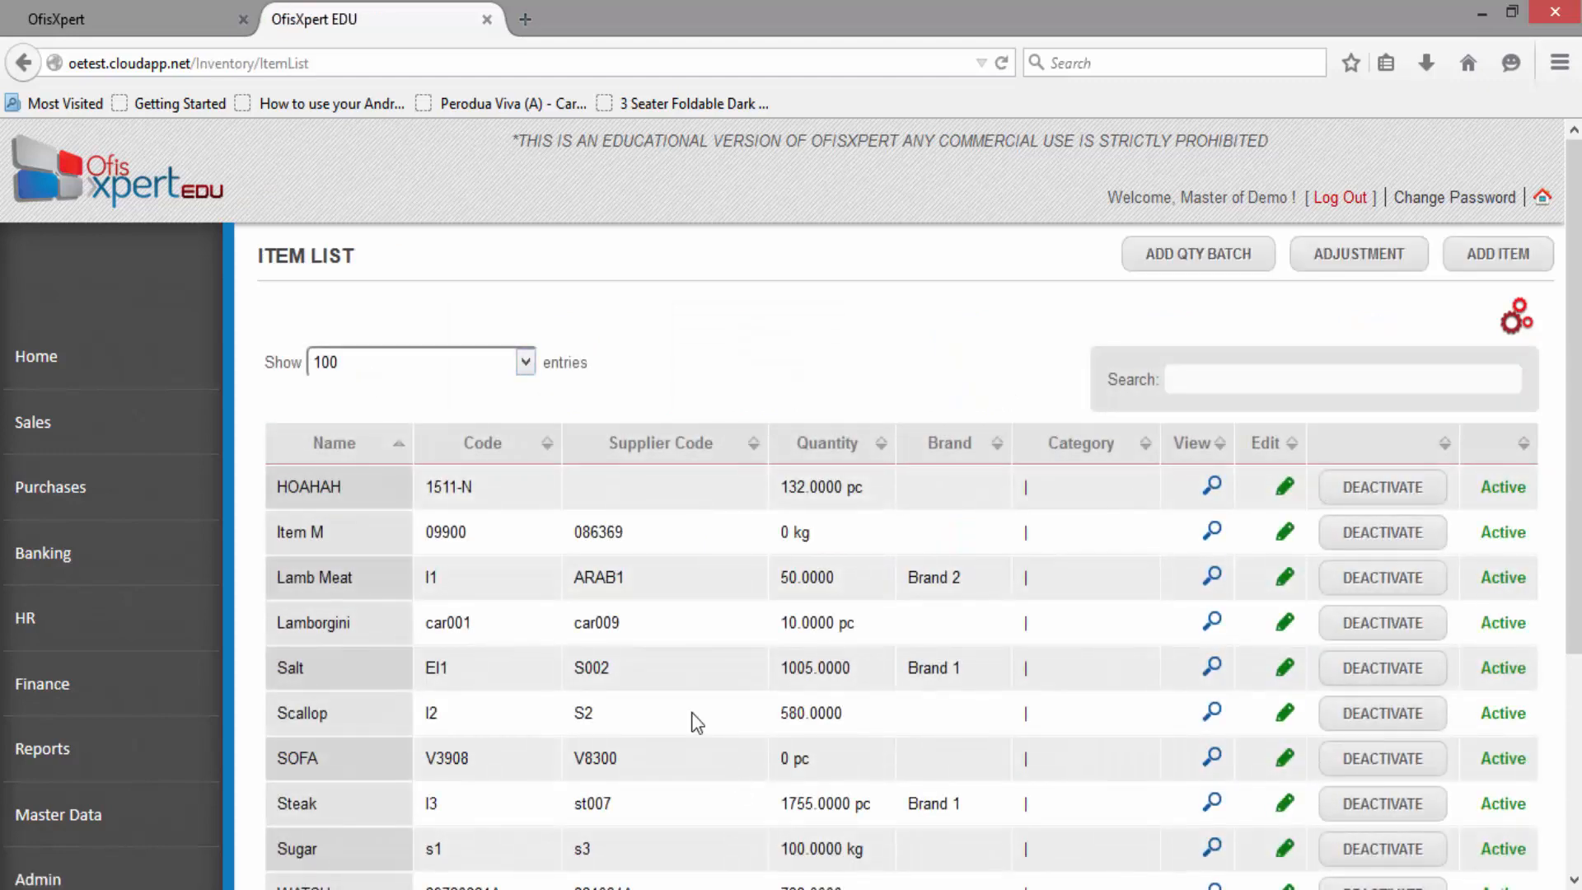
scroll(509, 557, down, 4)
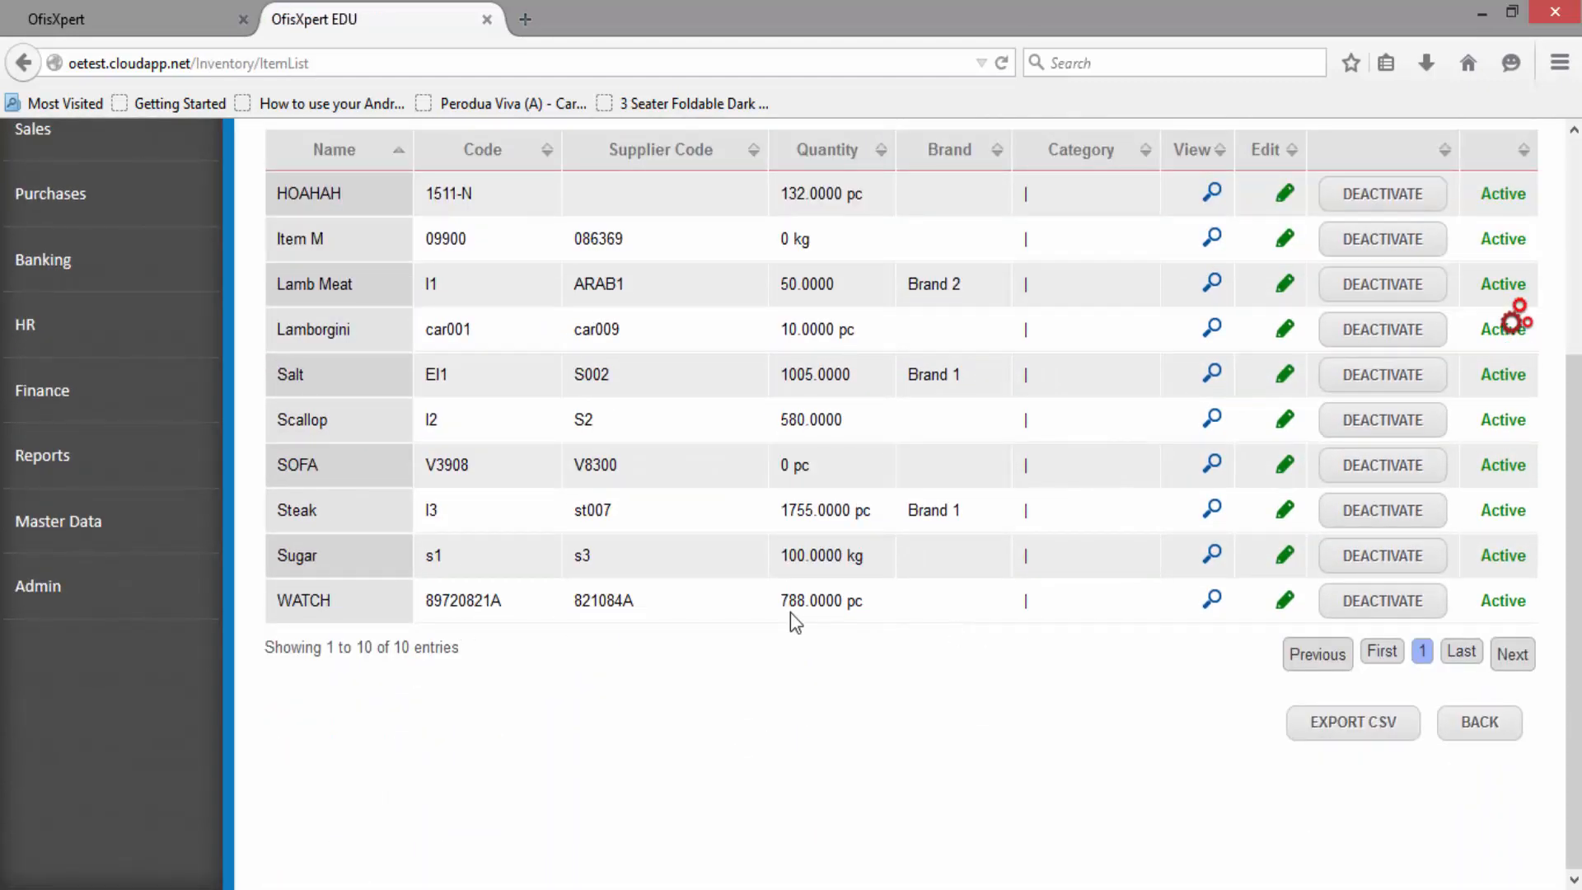
drag(800, 608, 774, 608)
drag(824, 659, 765, 601)
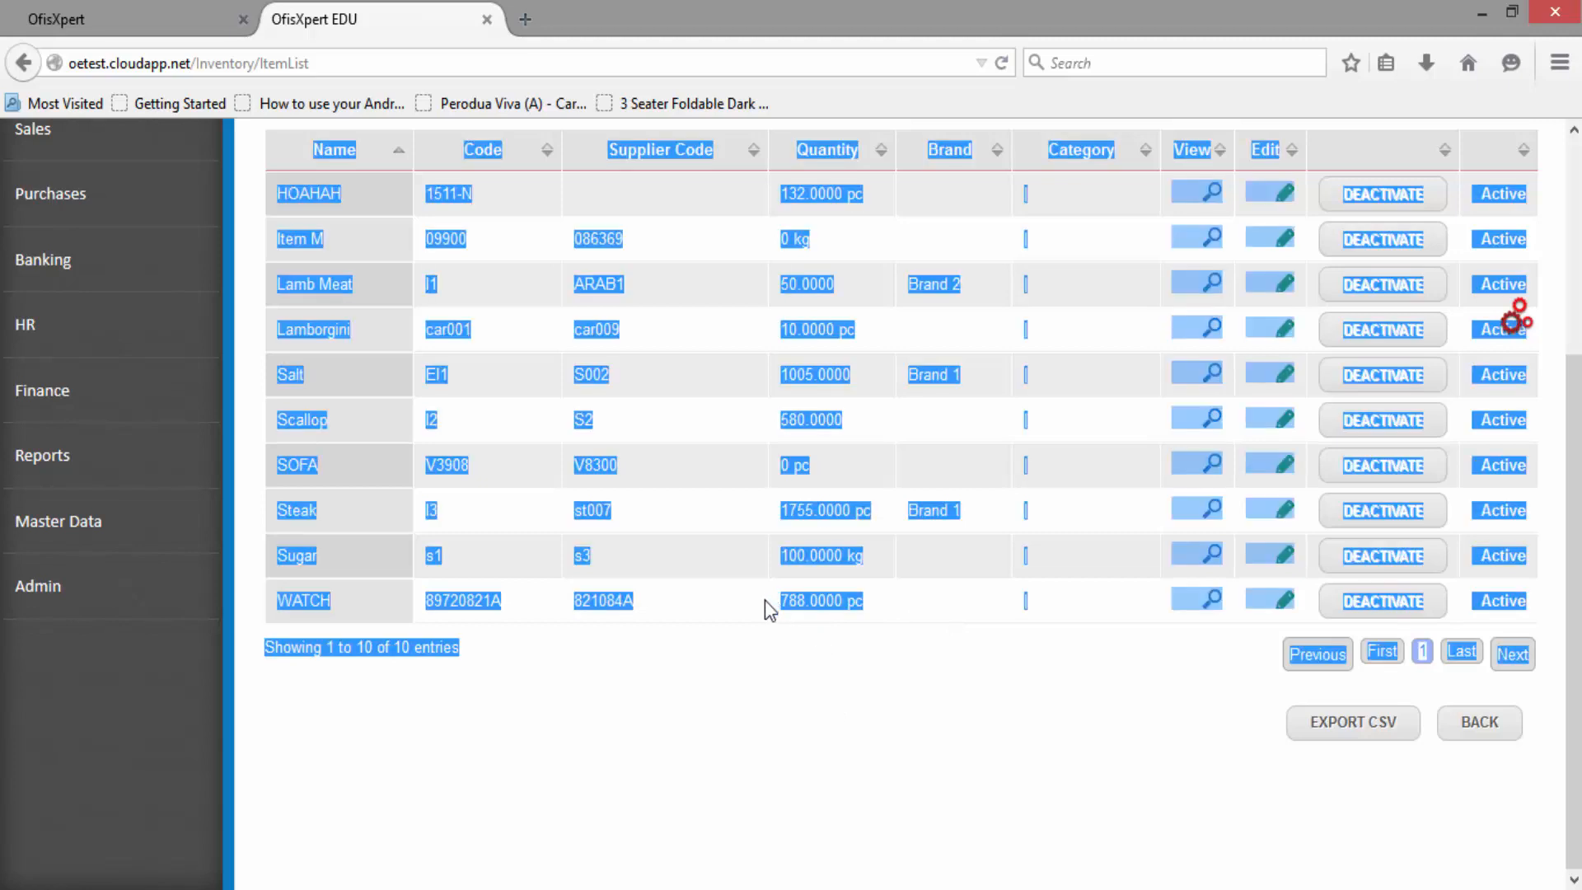
click(793, 652)
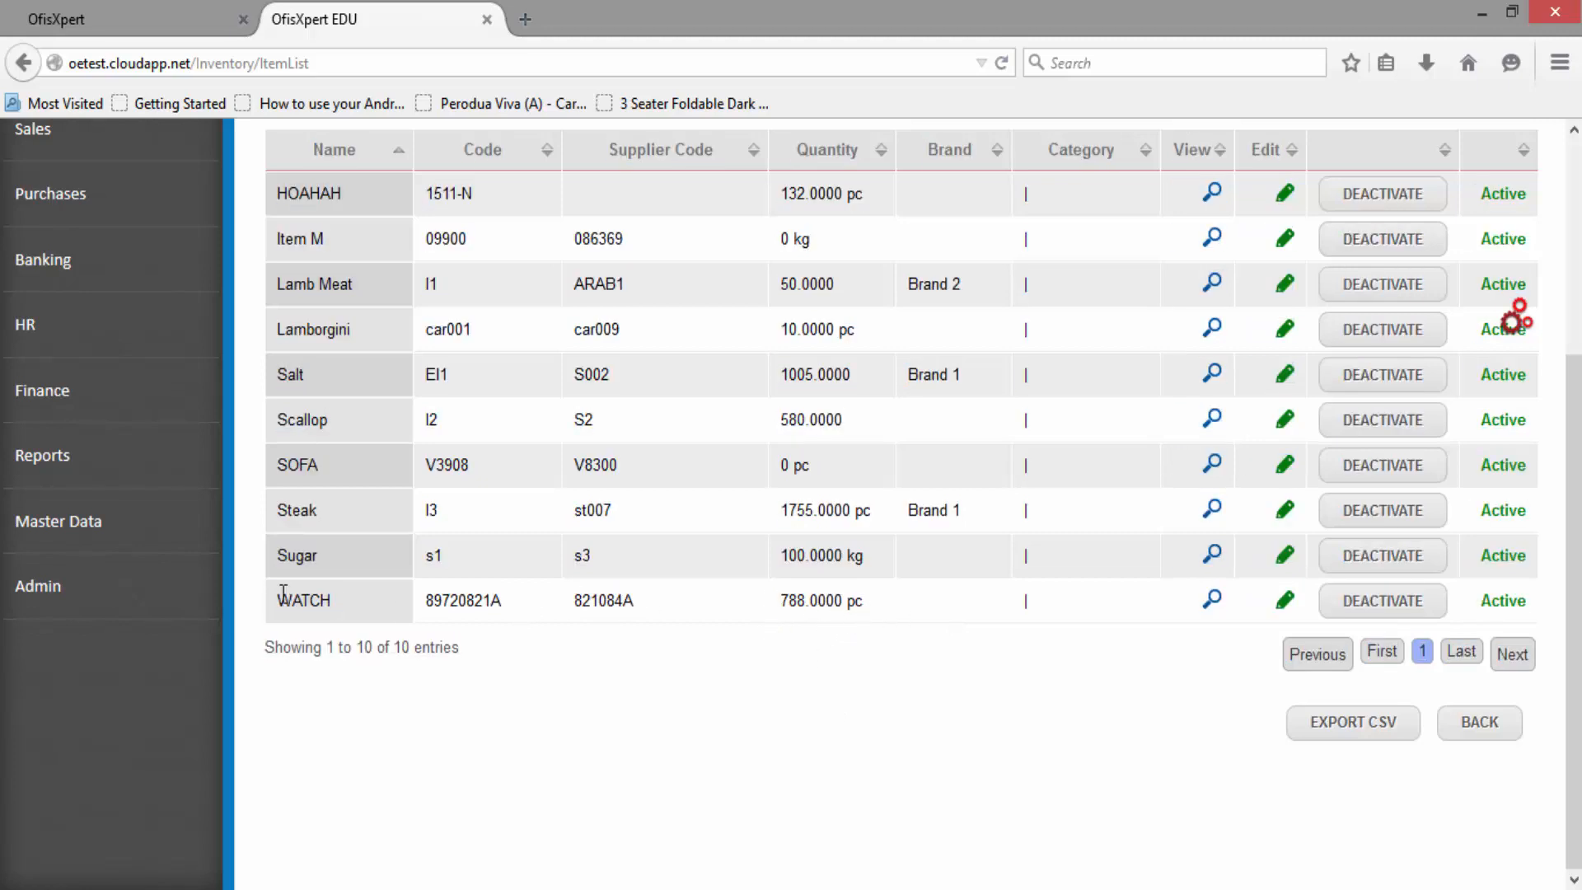